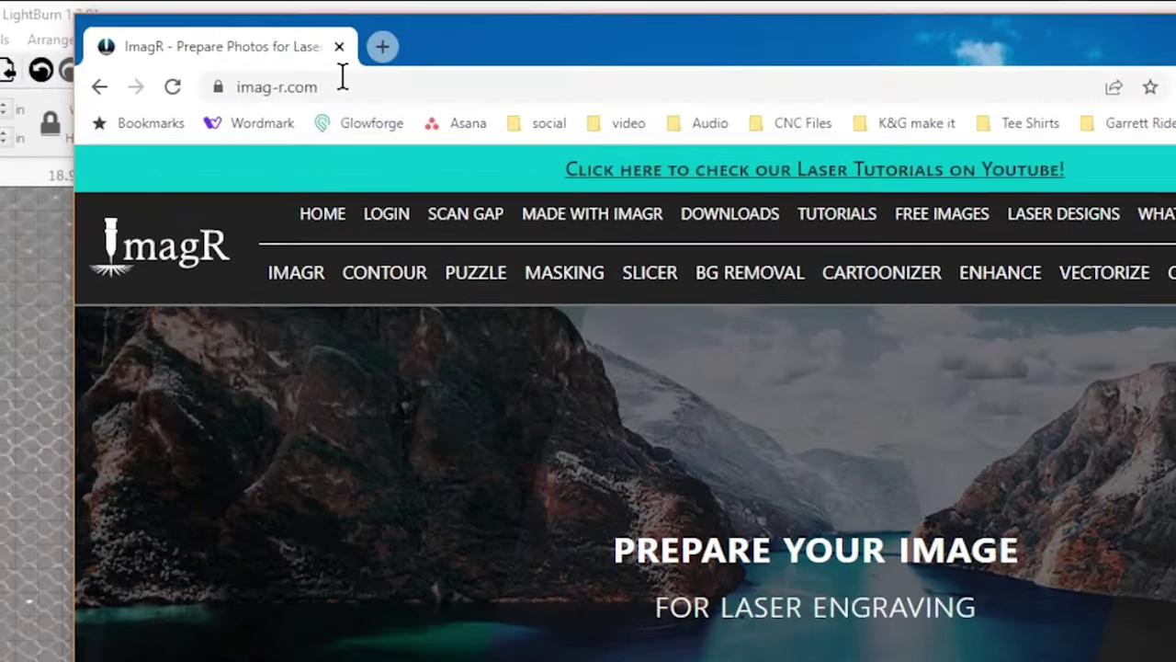
Remove the background from the couple's jpg in ImagR's BG Removal tool and download the result.
{"action": "left_click", "coordinate": [291, 53]}
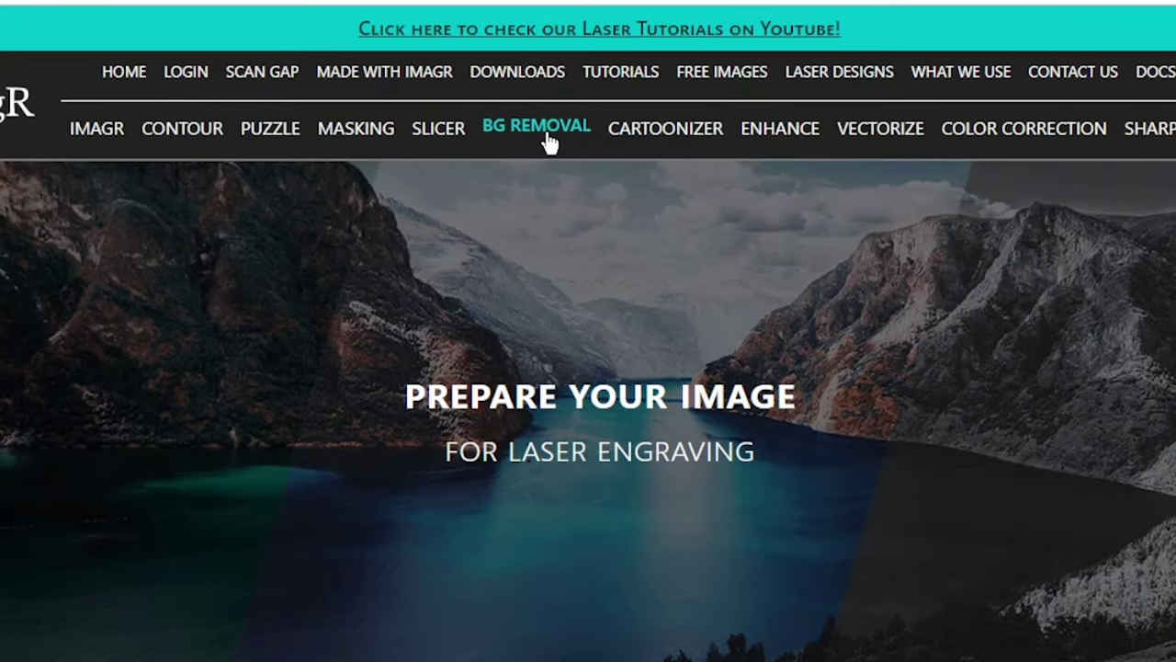
{"action": "left_click", "coordinate": [548, 140]}
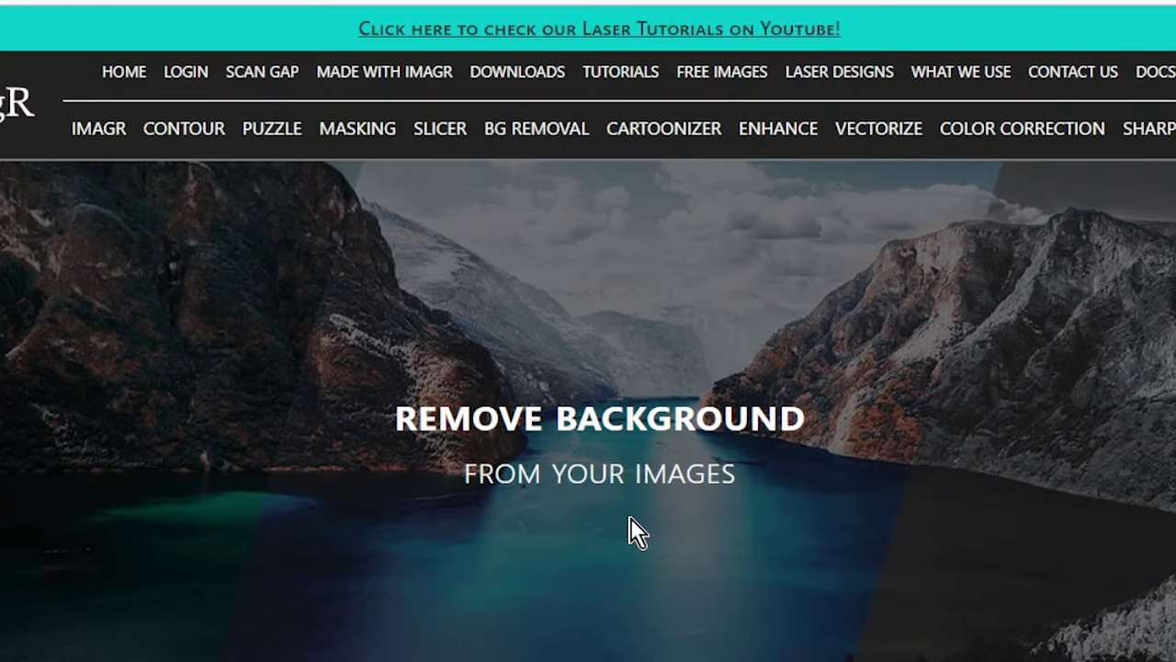
{"action": "scroll", "coordinate": [635, 531], "scroll_direction": "down", "scroll_amount": 5}
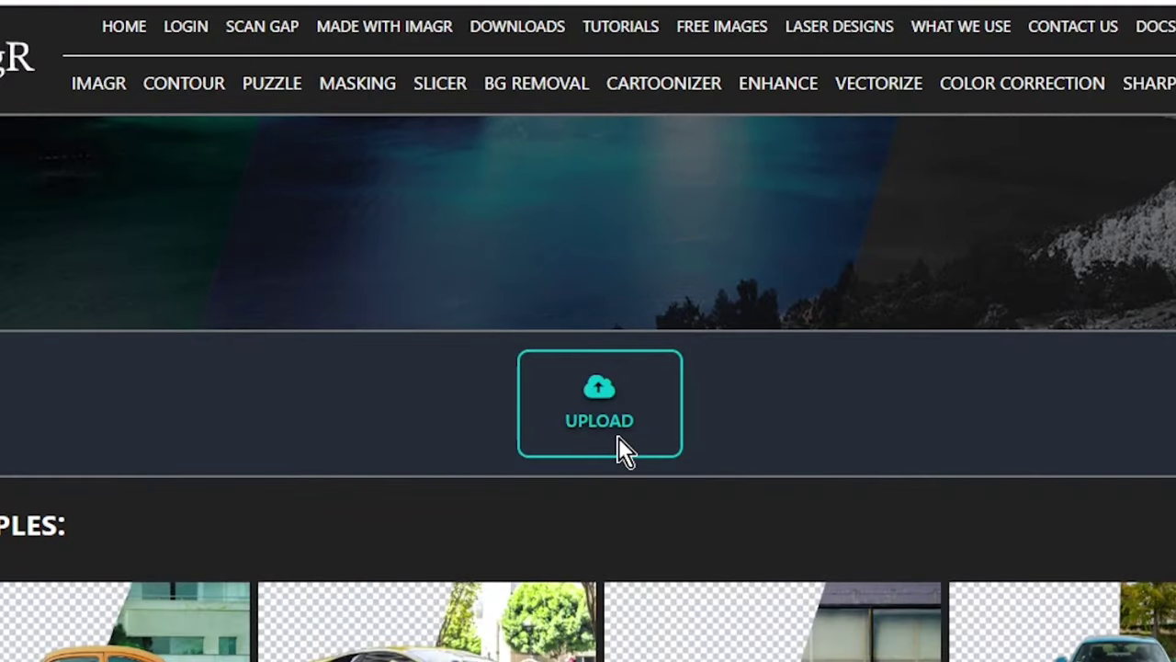
{"action": "left_click", "coordinate": [618, 439]}
{"action": "double_click", "coordinate": [259, 117]}
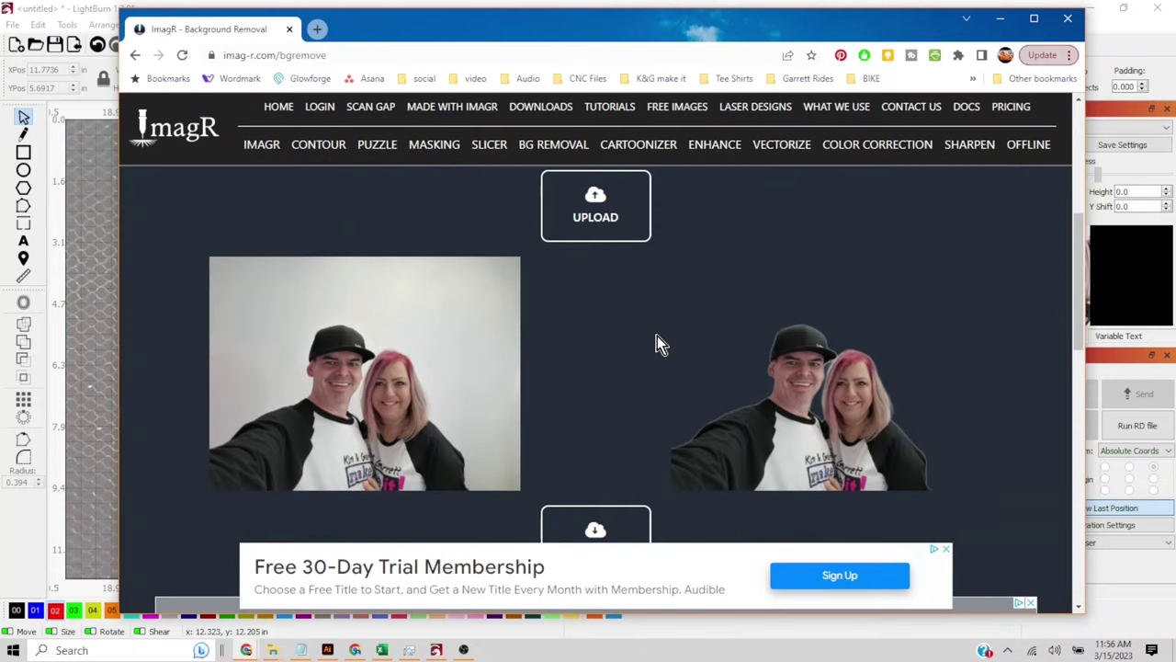
{"action": "scroll", "coordinate": [657, 342], "scroll_direction": "down", "scroll_amount": 2}
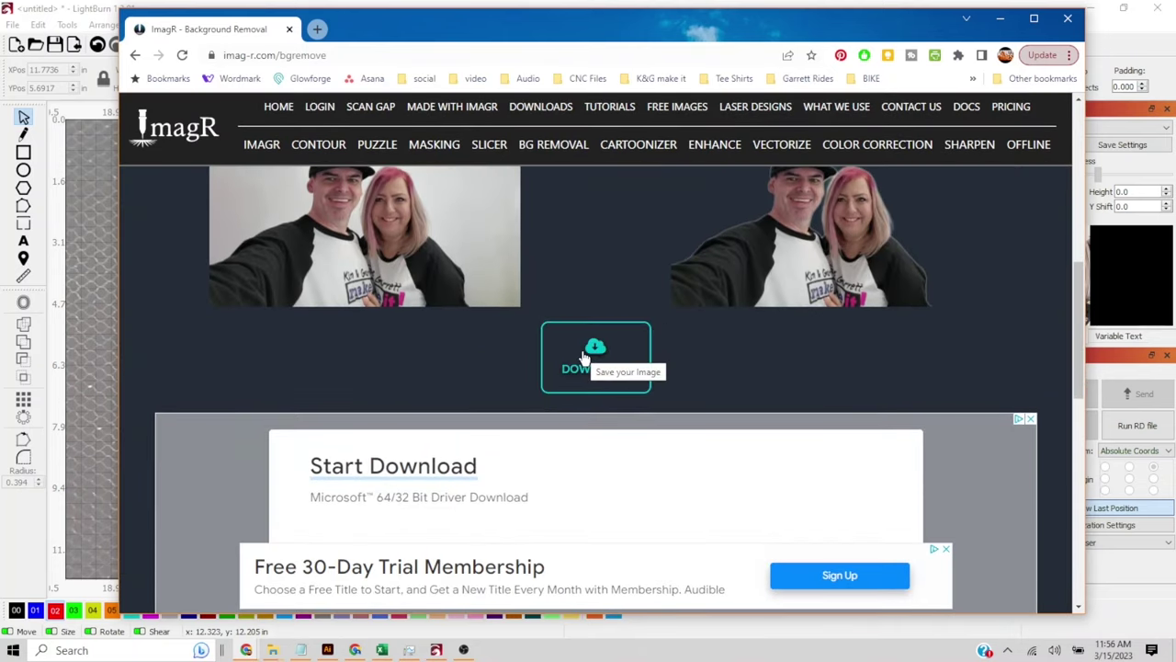
{"action": "left_click", "coordinate": [585, 356]}
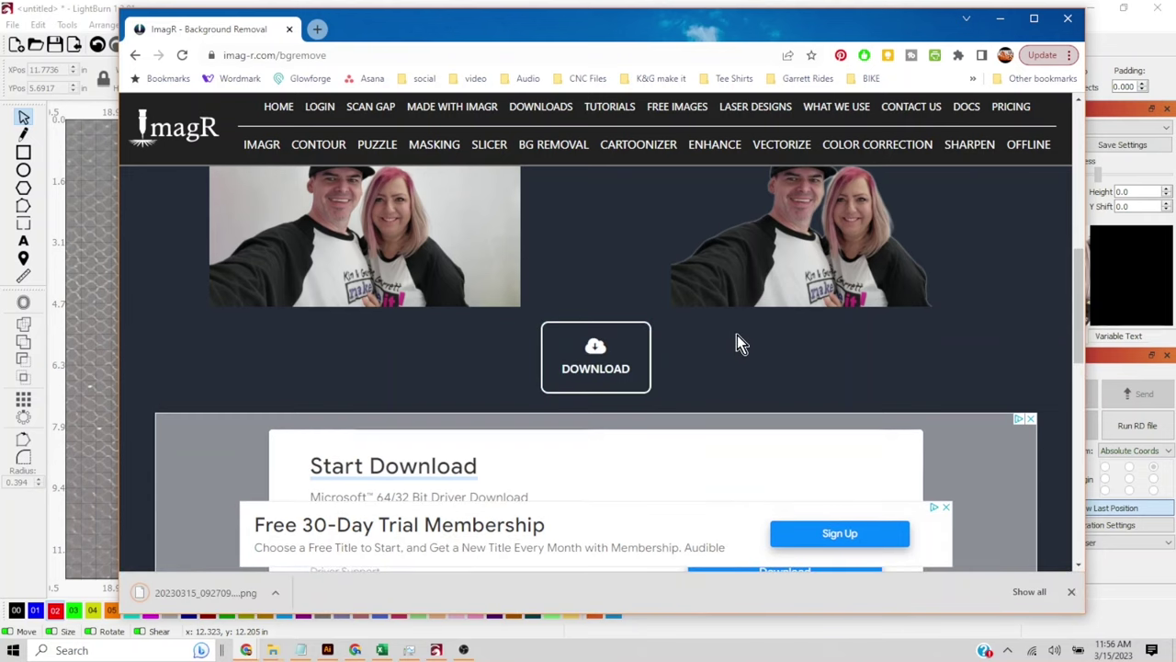
Return to the IMAGR editor and upload the background-free png from the Downloads folder.
{"action": "left_click", "coordinate": [265, 147]}
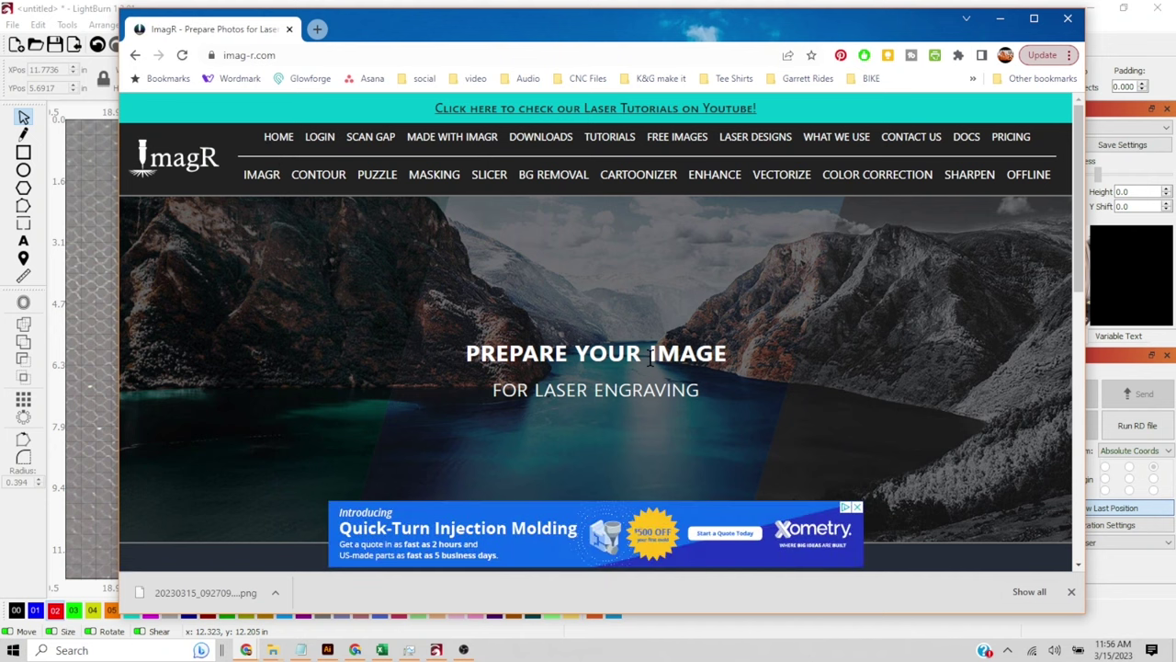
{"action": "scroll", "coordinate": [649, 358], "scroll_direction": "down", "scroll_amount": 5}
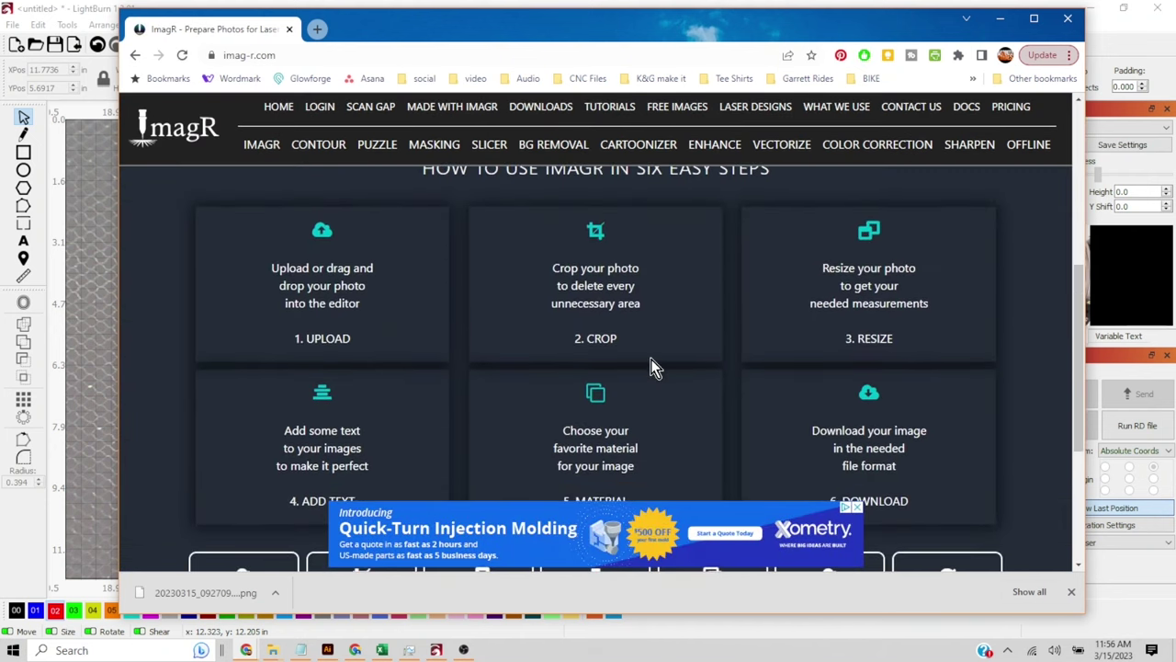
{"action": "scroll", "coordinate": [652, 366], "scroll_direction": "down", "scroll_amount": 3}
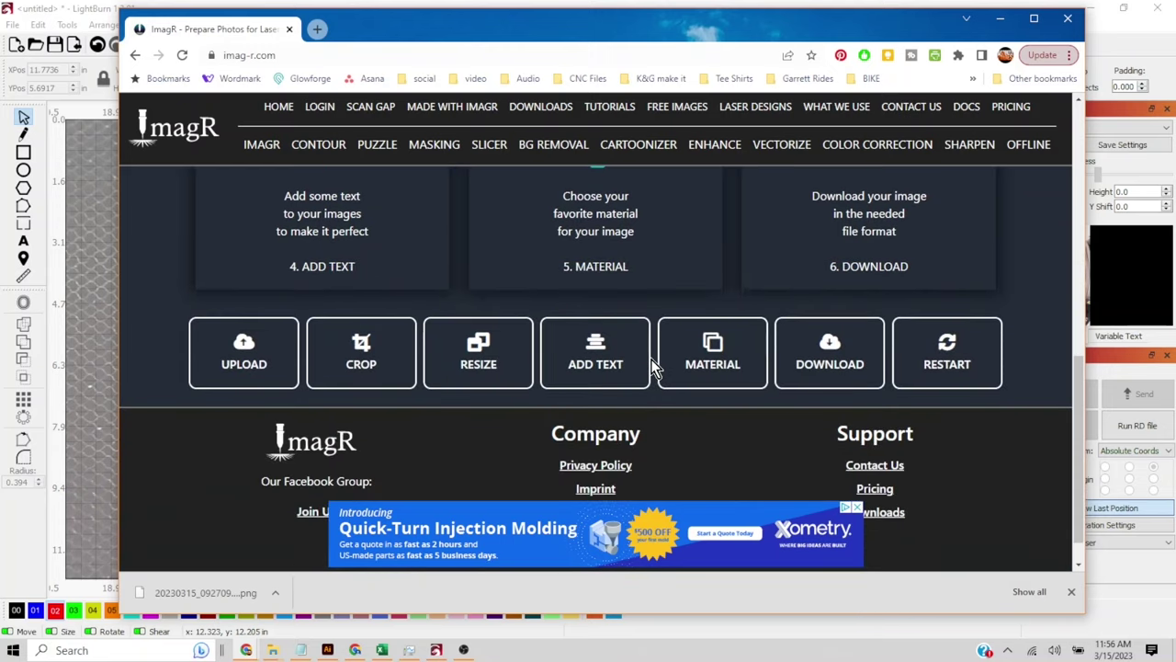
{"action": "left_click", "coordinate": [241, 362]}
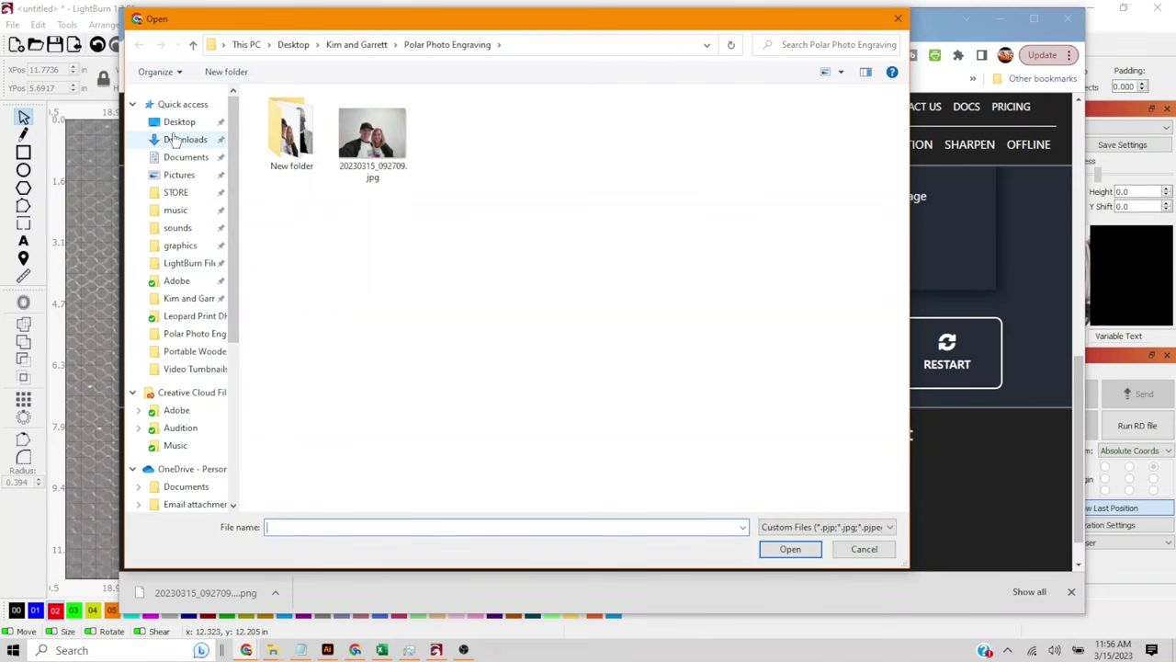
{"action": "left_click", "coordinate": [185, 139]}
{"action": "double_click", "coordinate": [306, 154]}
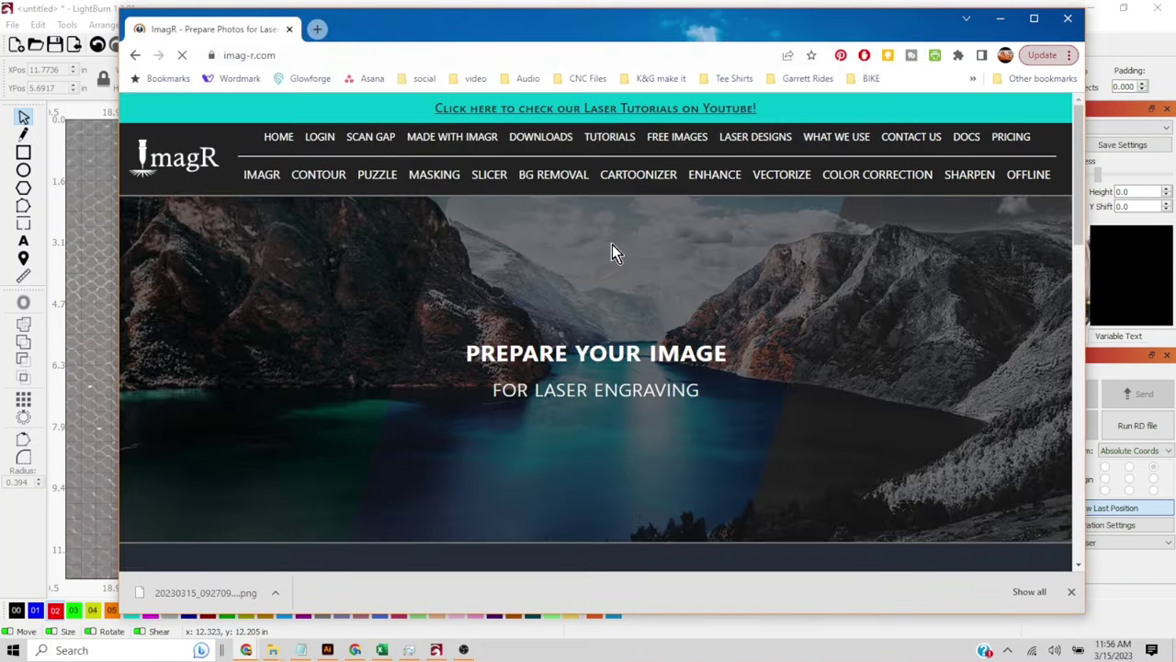
{"action": "scroll", "coordinate": [612, 244], "scroll_direction": "down", "scroll_amount": 4}
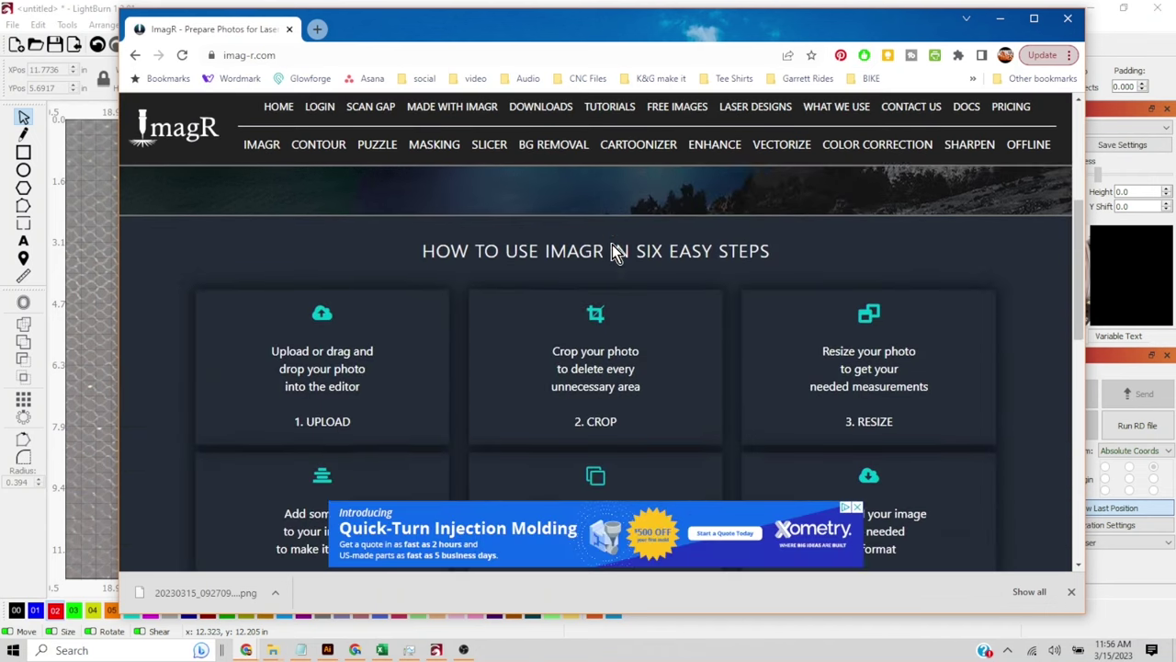
{"action": "scroll", "coordinate": [612, 244], "scroll_direction": "down", "scroll_amount": 4}
{"action": "scroll", "coordinate": [612, 244], "scroll_direction": "down", "scroll_amount": 3}
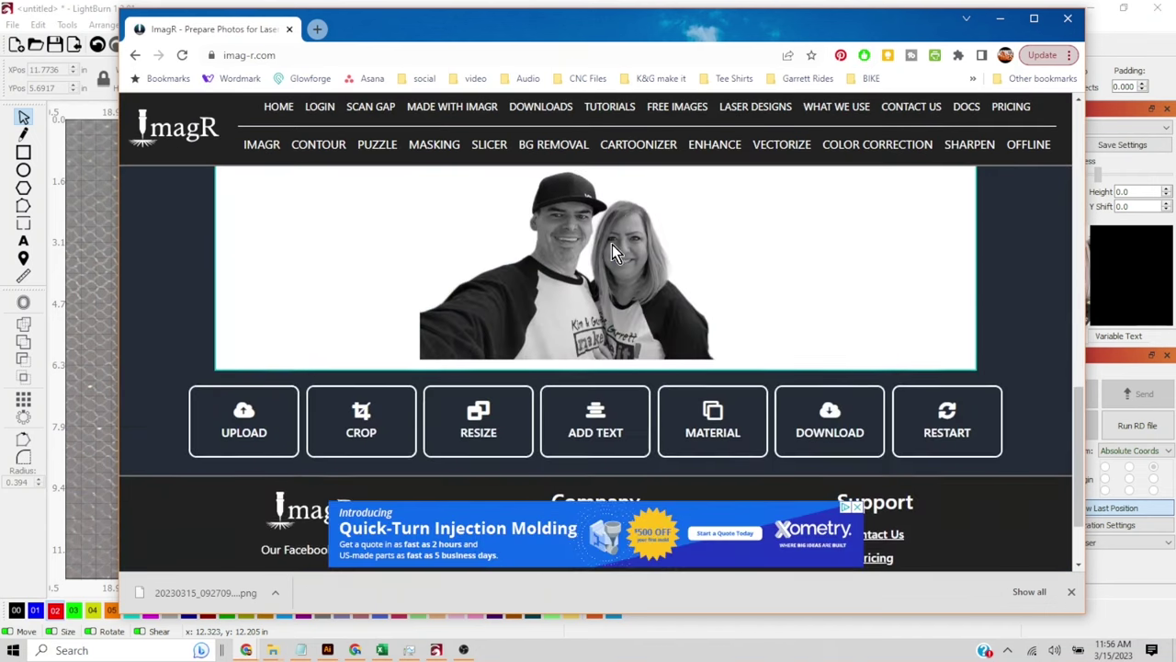
{"action": "left_click", "coordinate": [380, 422]}
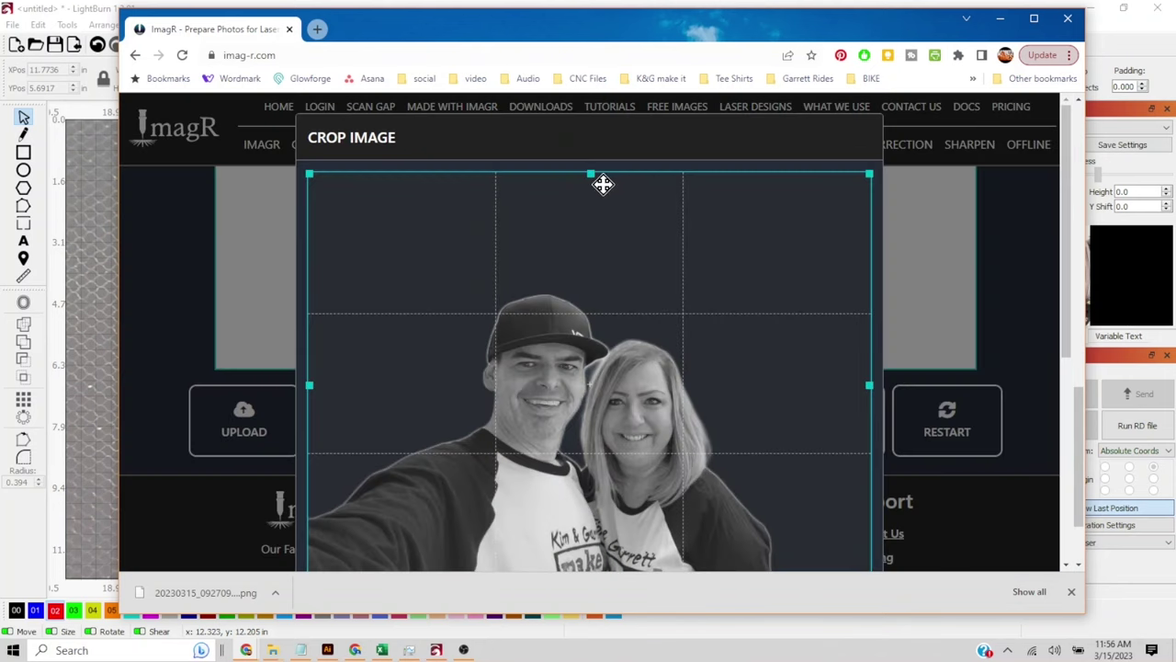
Pull the crop box's top, right and left edges inward to 2850 × 2065 px and apply.
{"action": "left_click_drag", "start_coordinate": [593, 174], "coordinate": [582, 277]}
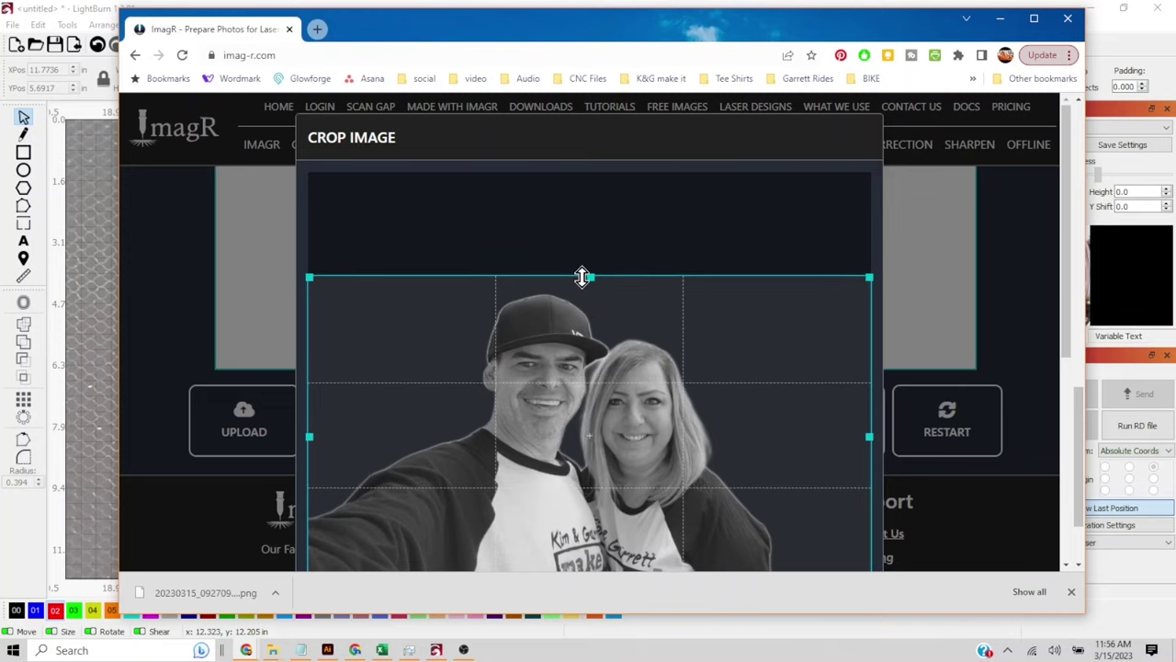
{"action": "scroll", "coordinate": [934, 344], "scroll_direction": "down", "scroll_amount": 2}
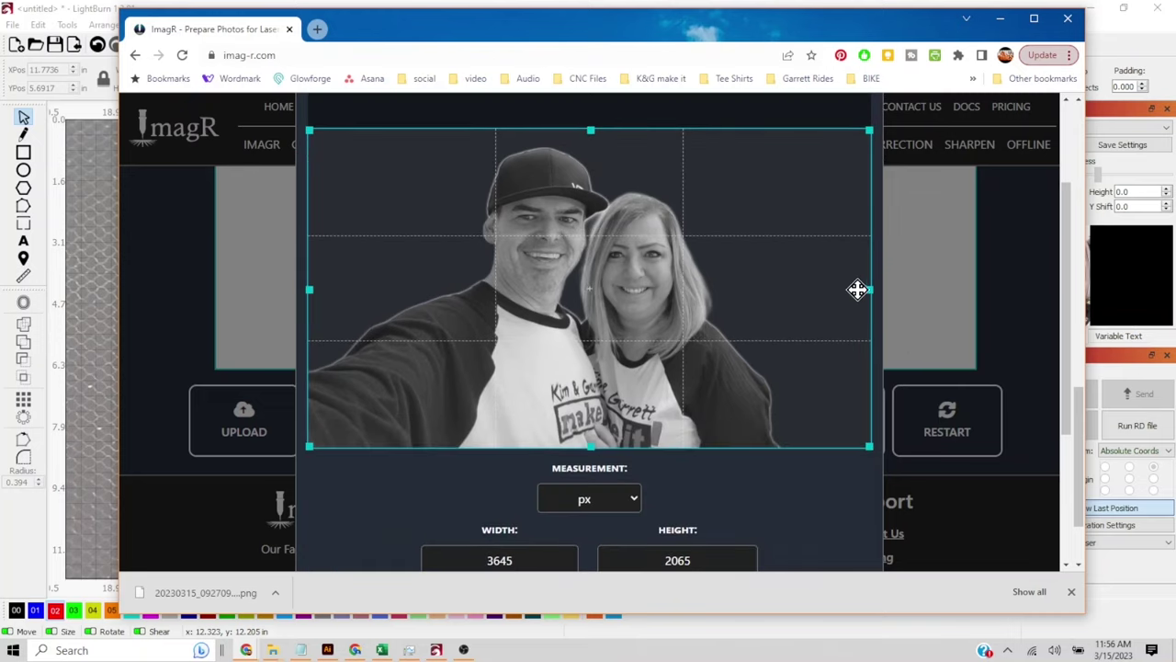
{"action": "left_click_drag", "start_coordinate": [867, 290], "coordinate": [794, 295]}
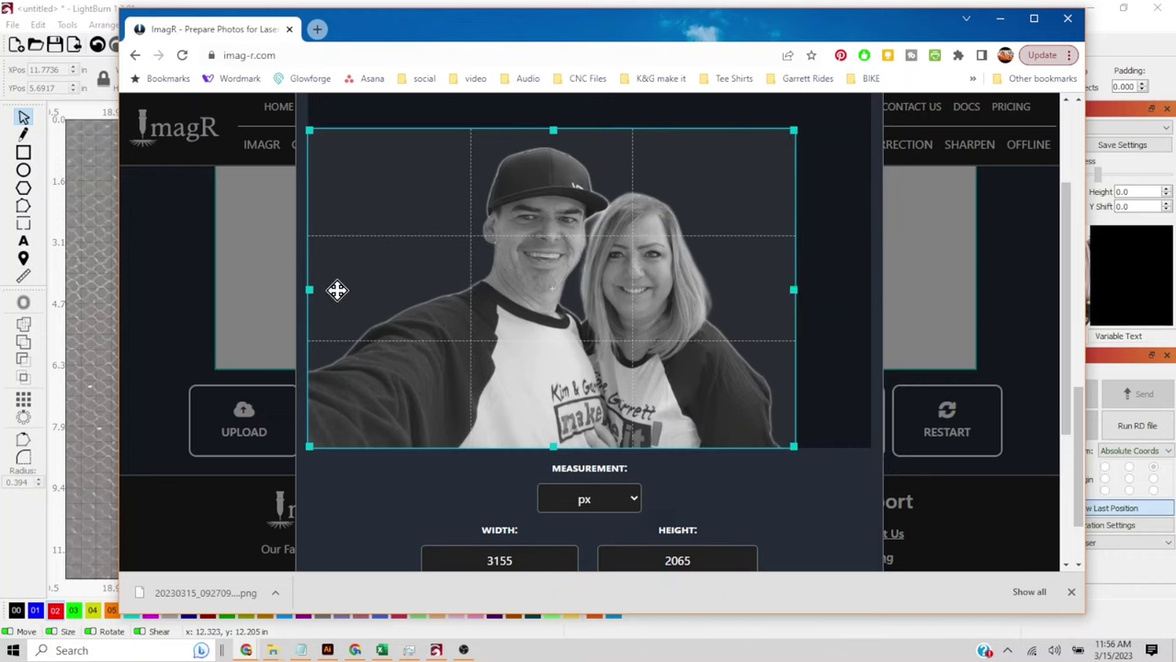
{"action": "left_click_drag", "start_coordinate": [312, 290], "coordinate": [347, 290]}
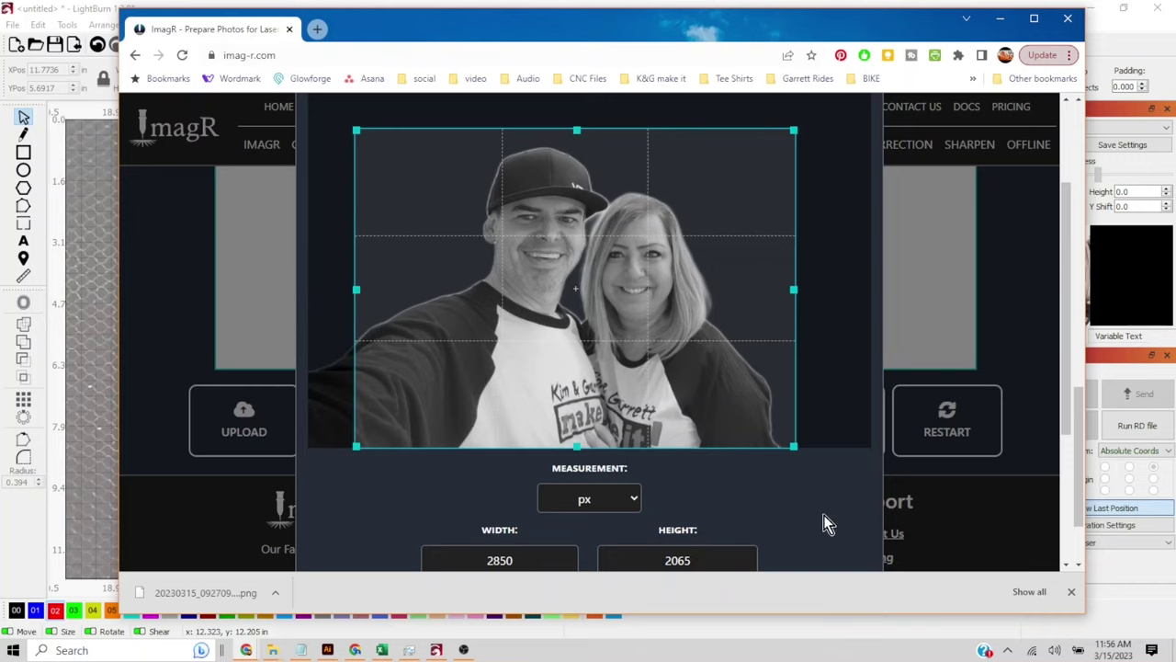
{"action": "scroll", "coordinate": [836, 524], "scroll_direction": "down", "scroll_amount": 3}
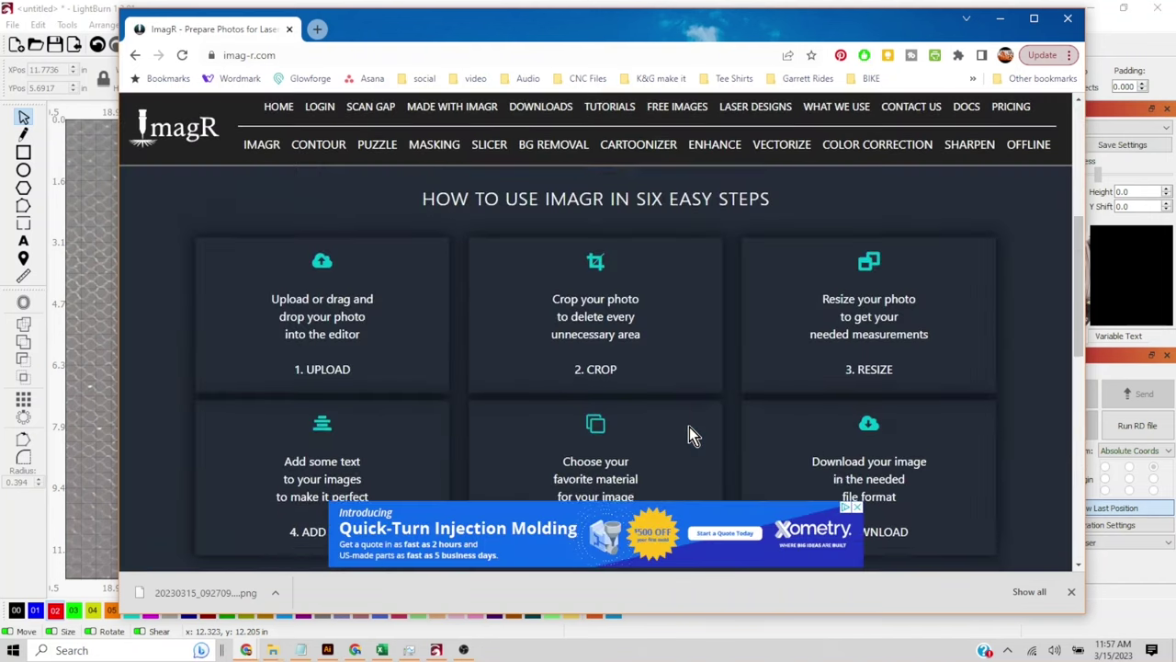
In the Resize settings, switch the measurement units to inches.
{"action": "scroll", "coordinate": [689, 426], "scroll_direction": "down", "scroll_amount": 3}
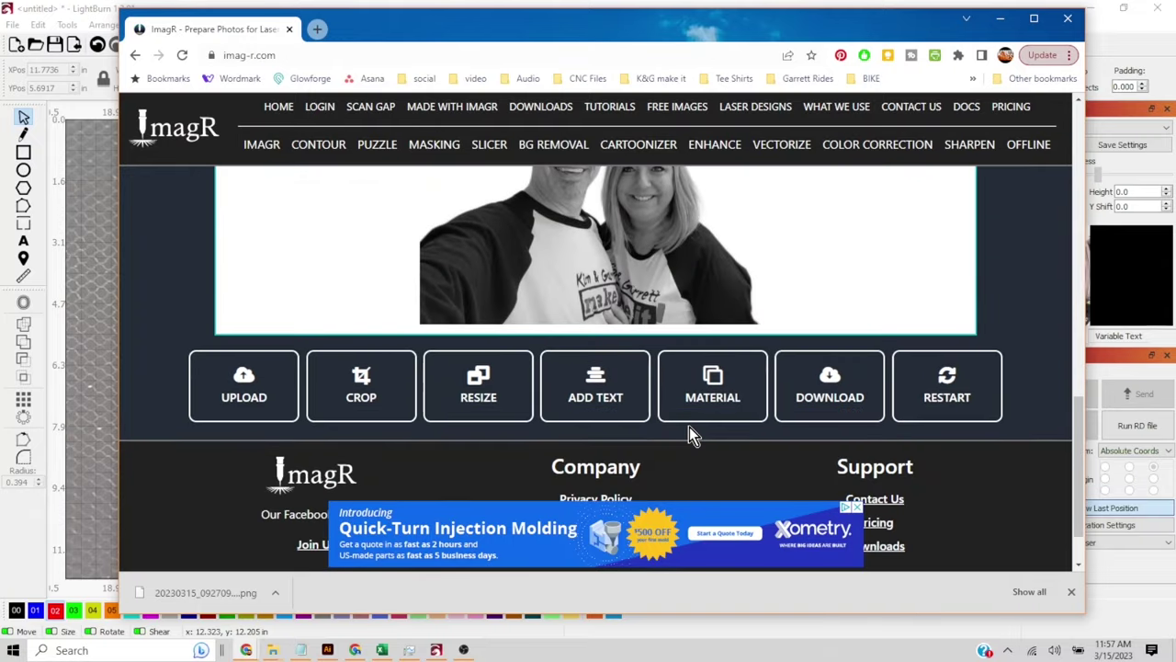
{"action": "scroll", "coordinate": [689, 427], "scroll_direction": "up", "scroll_amount": 2}
{"action": "scroll", "coordinate": [689, 428], "scroll_direction": "down", "scroll_amount": 1}
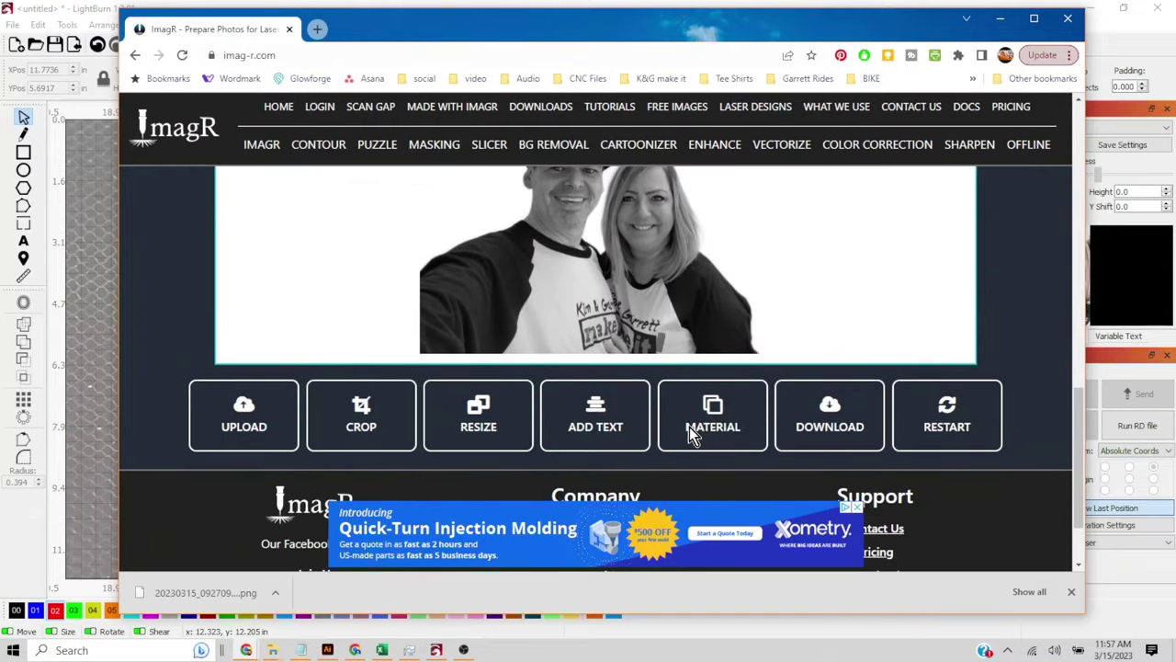
{"action": "left_click", "coordinate": [503, 421]}
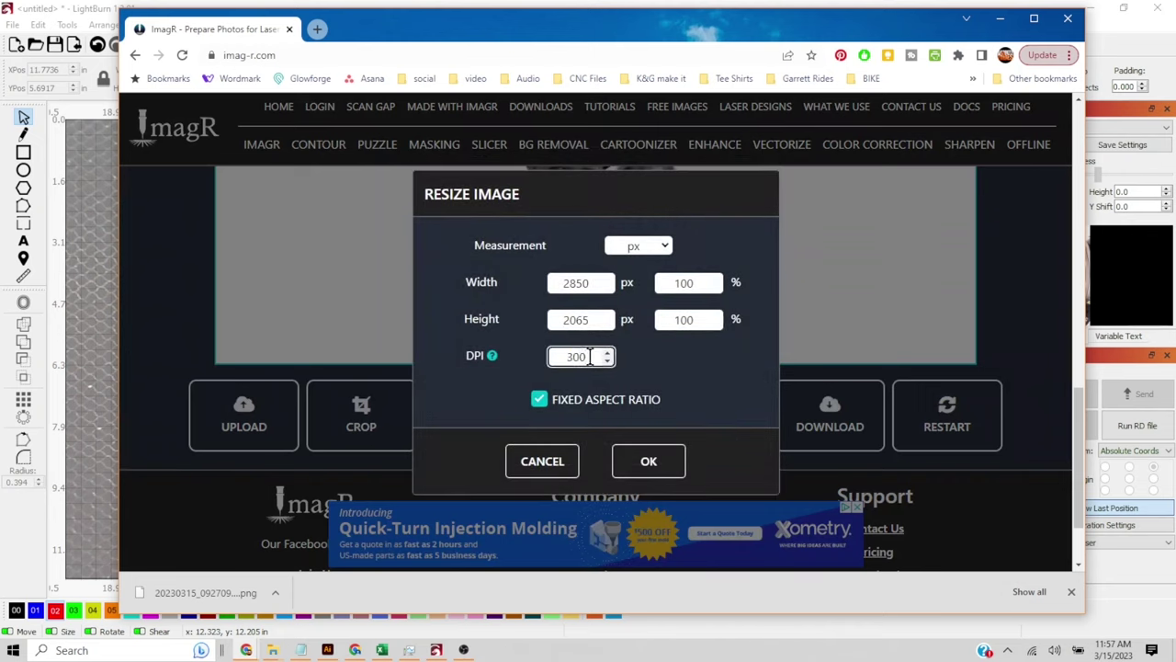
{"action": "left_click", "coordinate": [664, 250]}
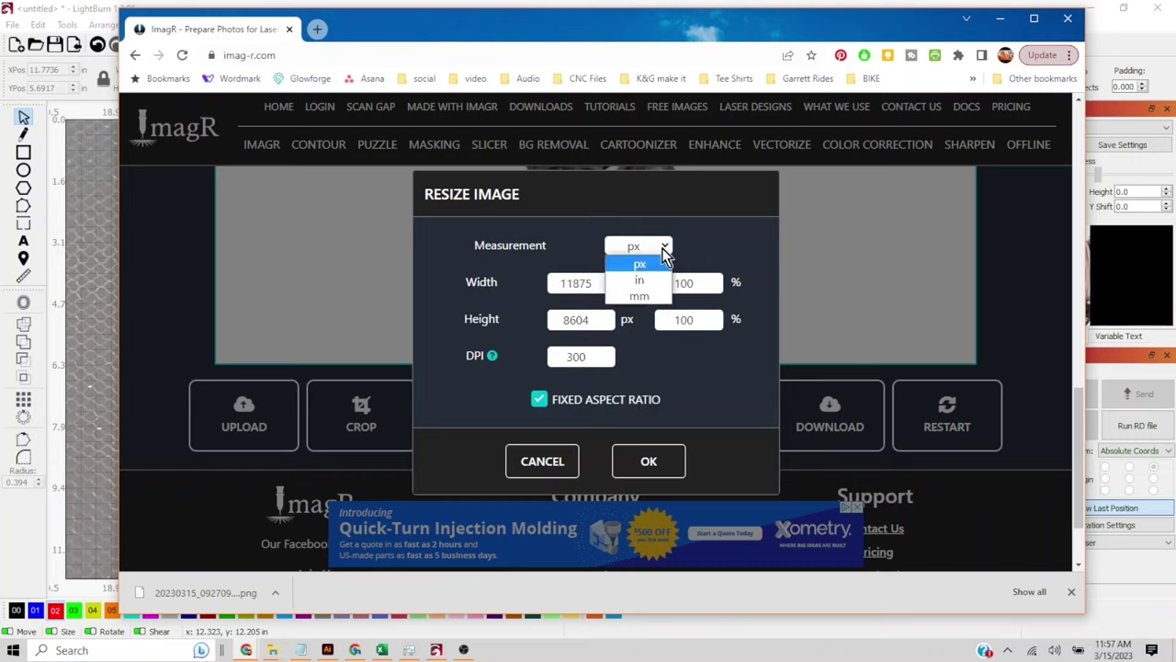
{"action": "left_click", "coordinate": [640, 279]}
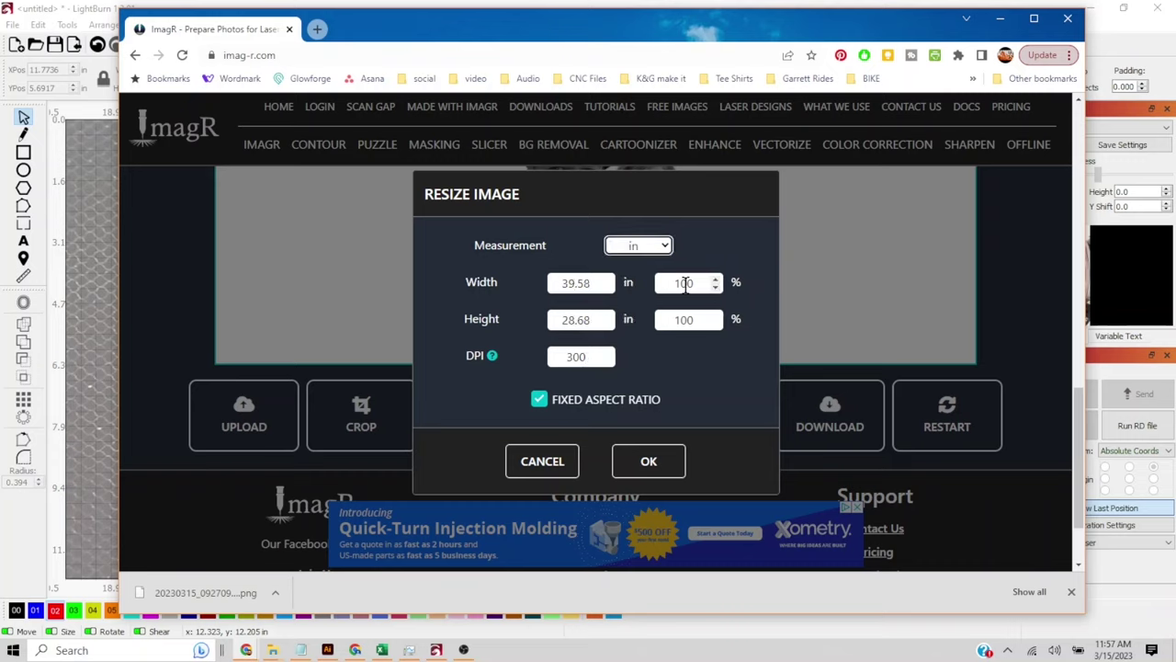
Set the height to 3 in so the width becomes 4.14 in at 300 DPI, and confirm.
{"action": "double_click", "coordinate": [577, 283]}
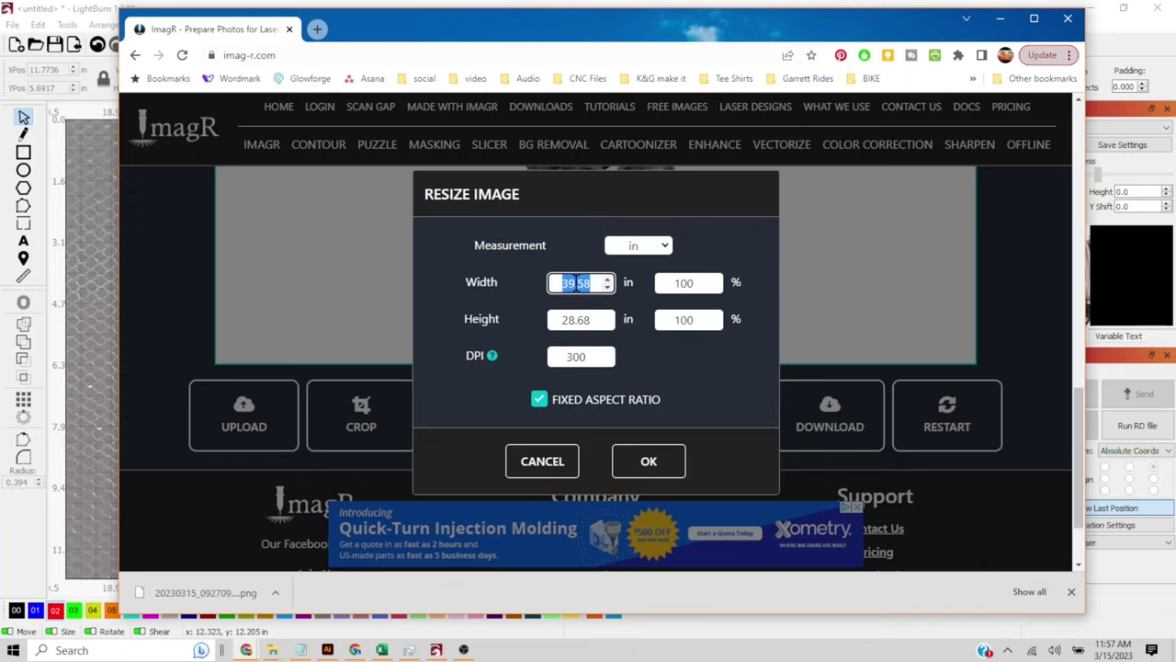
{"action": "key", "text": "BackSpace"}
{"action": "type", "text": "4"}
{"action": "left_click", "coordinate": [577, 319]}
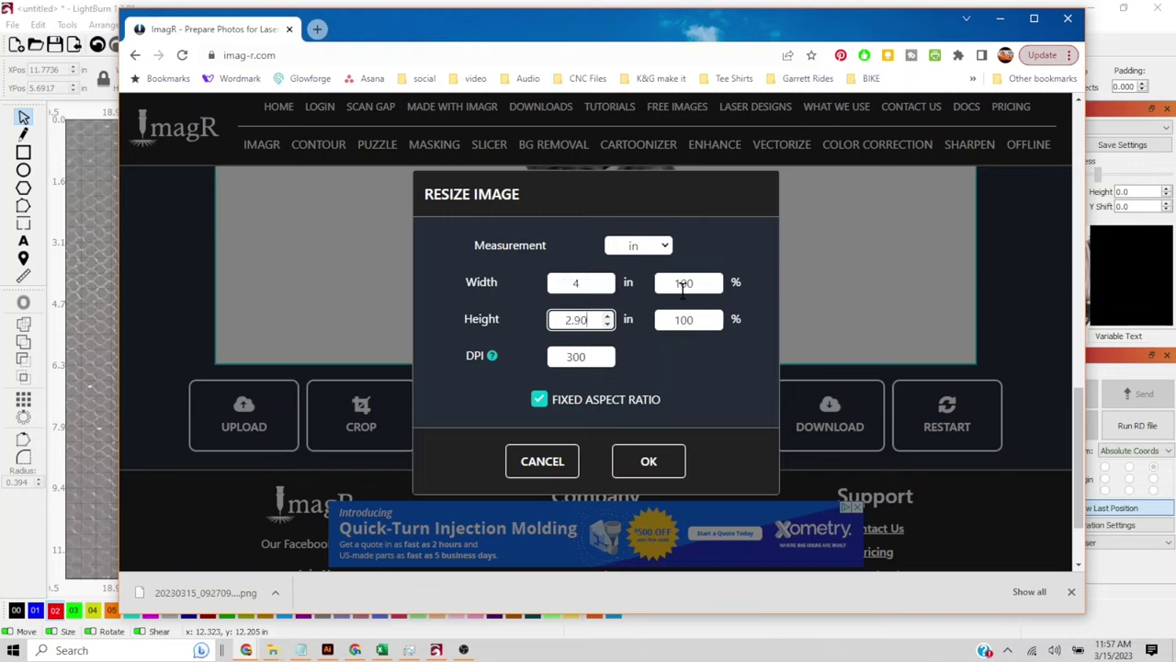
{"action": "left_click", "coordinate": [689, 283]}
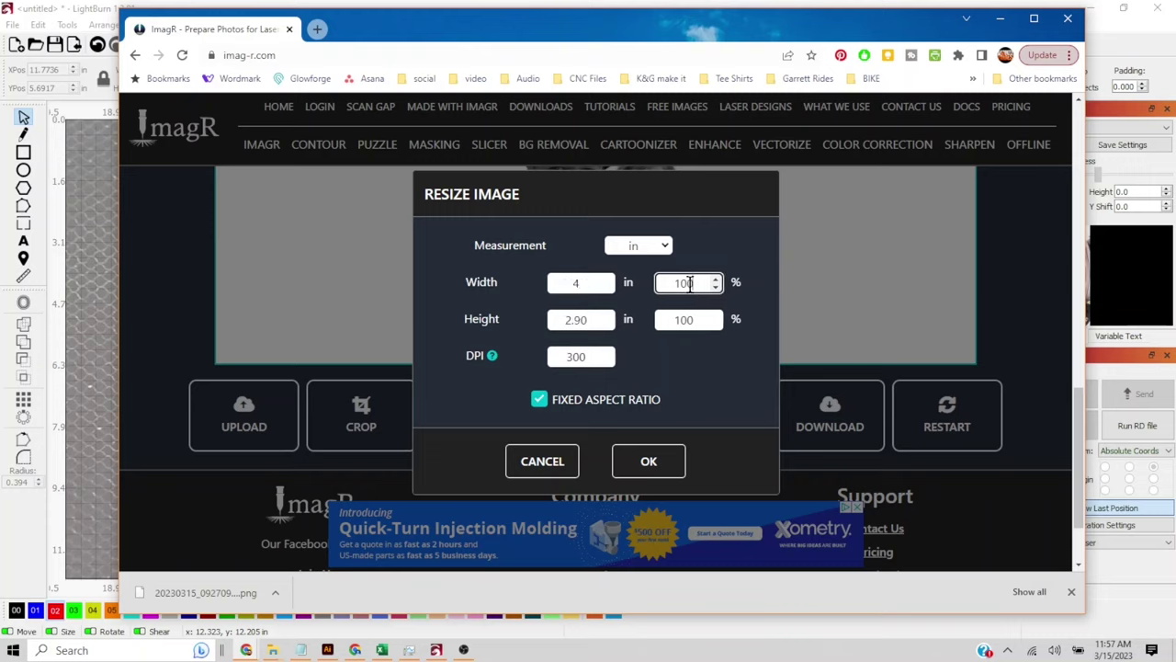
{"action": "double_click", "coordinate": [579, 319]}
{"action": "type", "text": "3"}
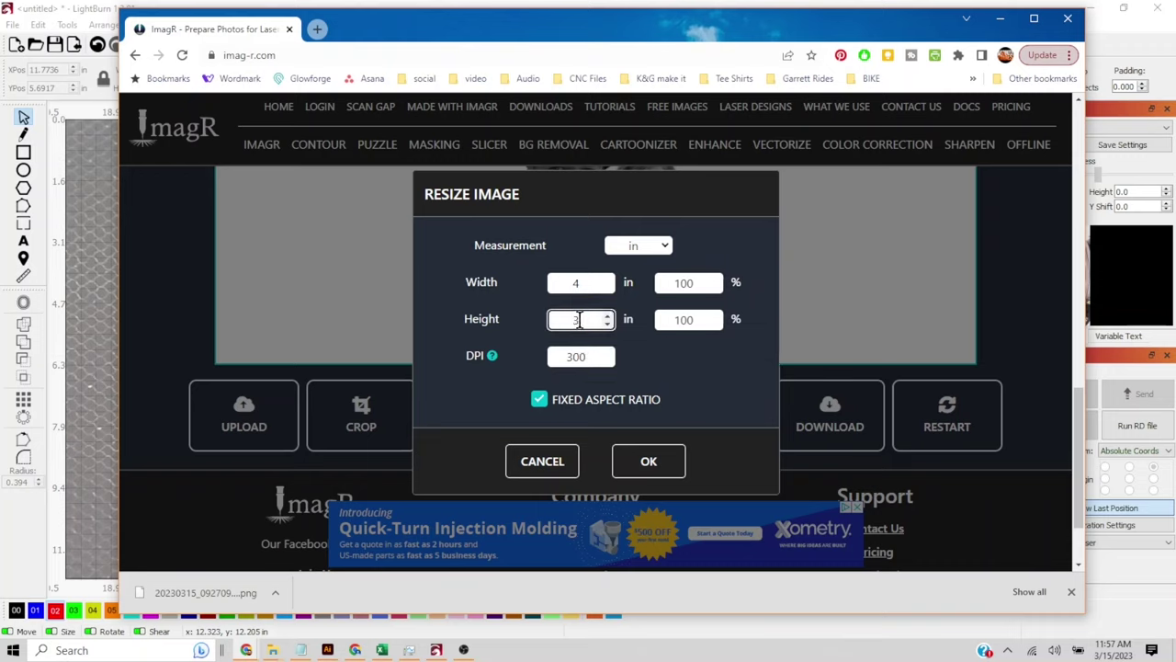
{"action": "left_click", "coordinate": [582, 284]}
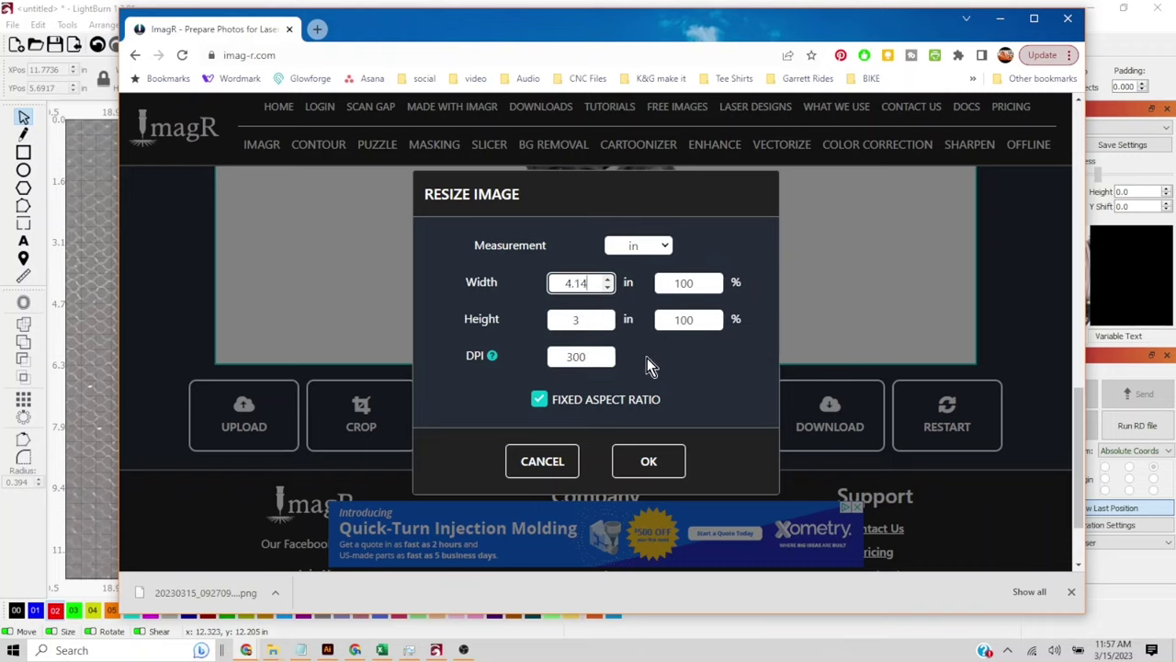
{"action": "left_click", "coordinate": [648, 466]}
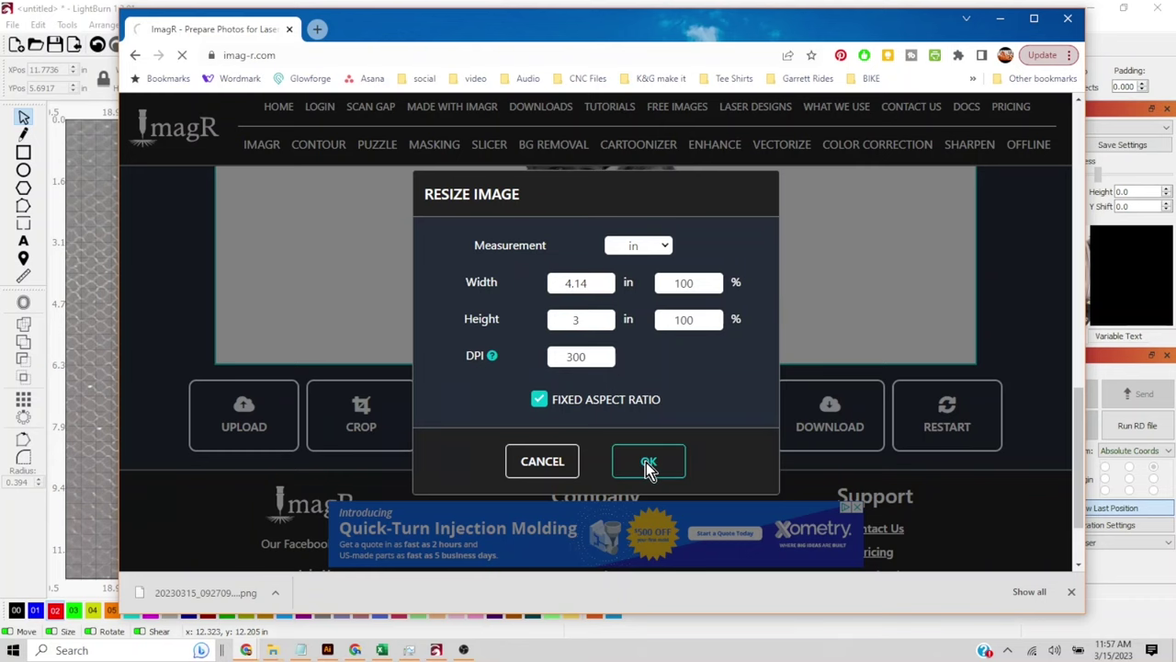
{"action": "scroll", "coordinate": [648, 468], "scroll_direction": "down", "scroll_amount": 5}
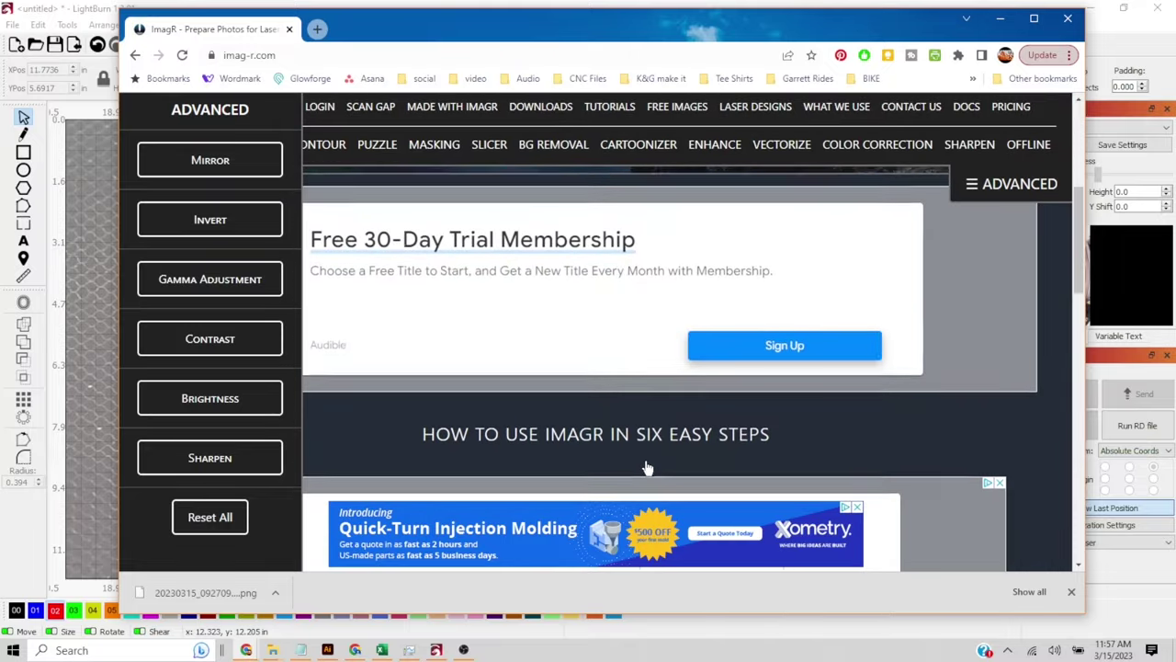
Choose CO2 Acrylic from the CO2 material presets and confirm it.
{"action": "scroll", "coordinate": [648, 467], "scroll_direction": "down", "scroll_amount": 6}
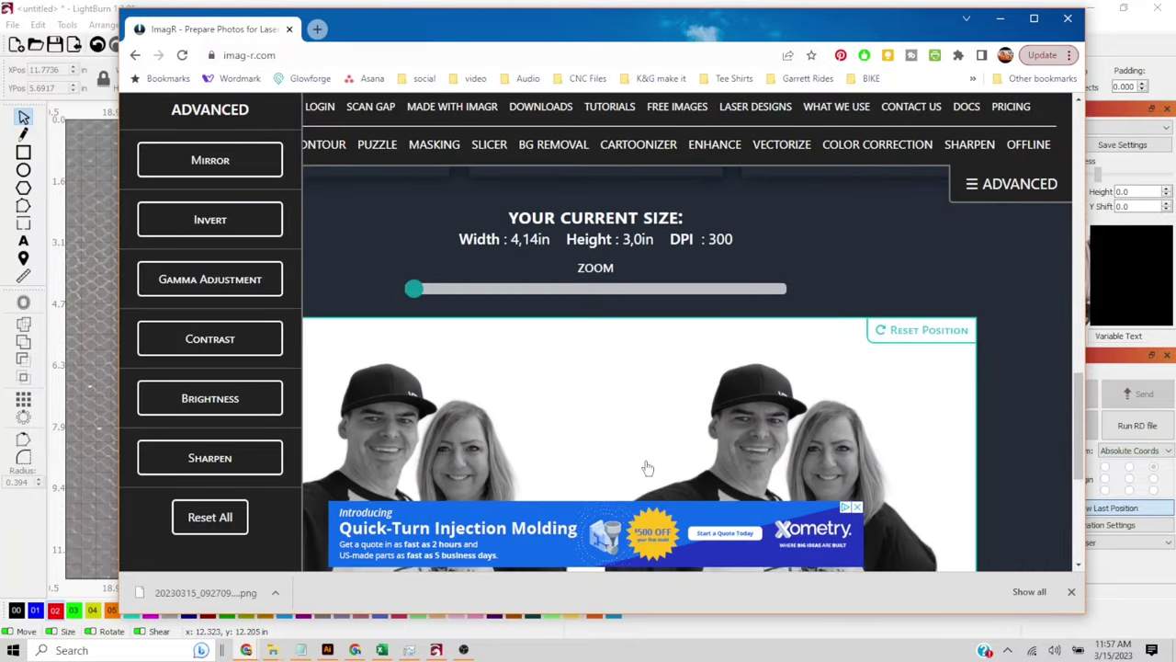
{"action": "scroll", "coordinate": [648, 468], "scroll_direction": "down", "scroll_amount": 3}
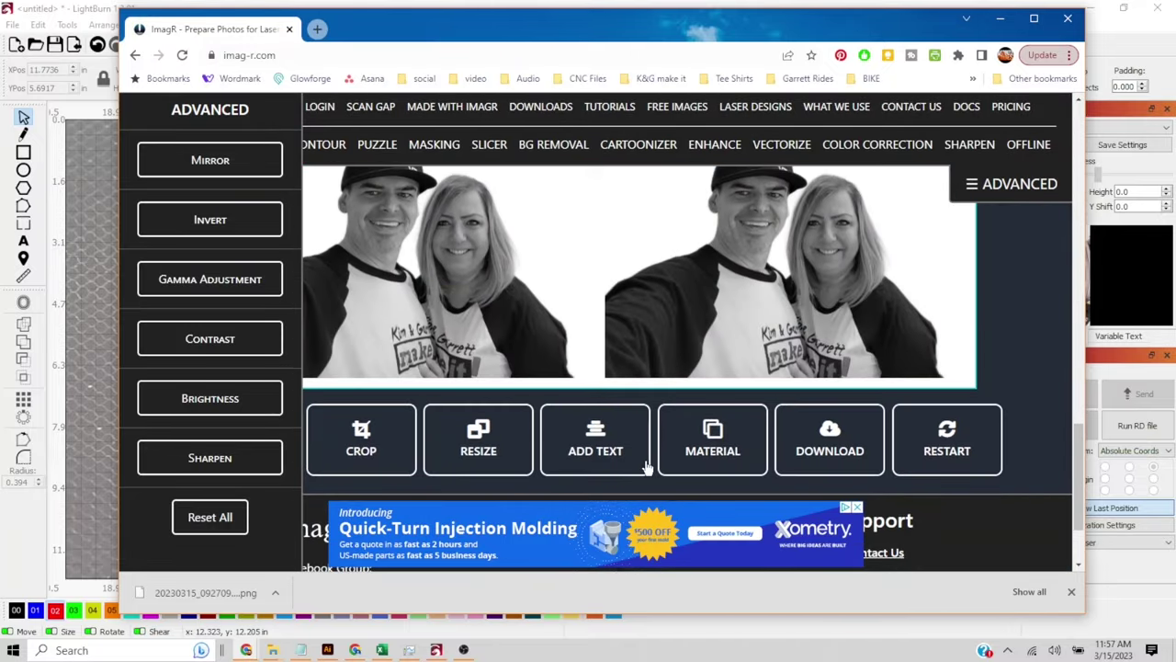
{"action": "scroll", "coordinate": [648, 468], "scroll_direction": "up", "scroll_amount": 1}
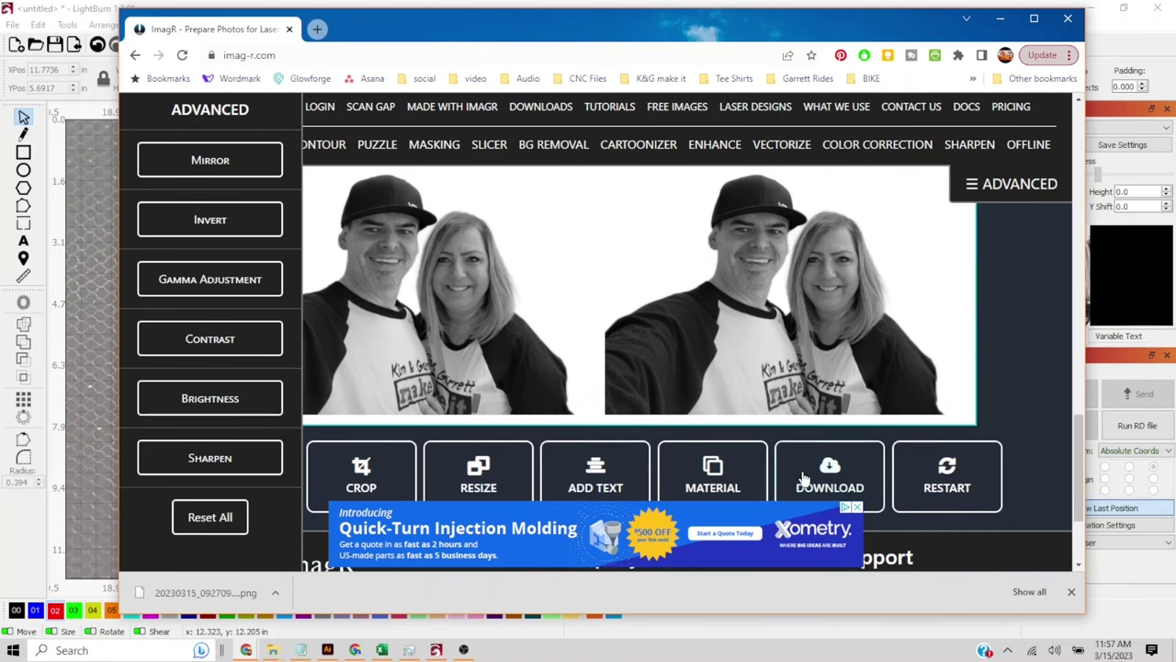
{"action": "left_click", "coordinate": [717, 470]}
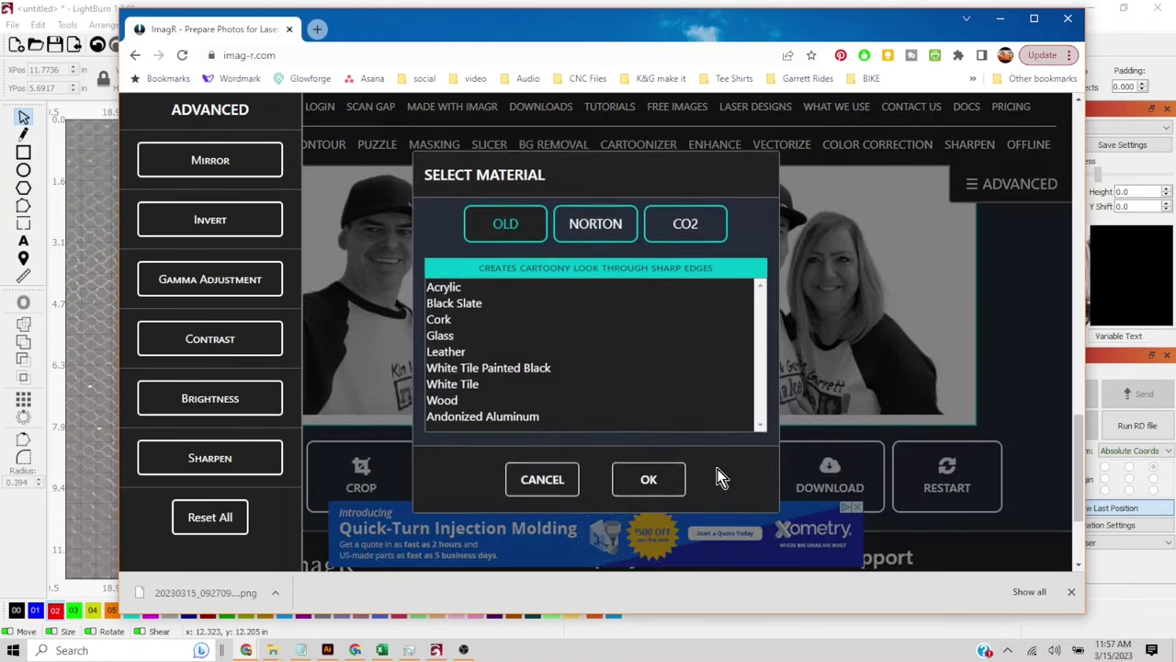
{"action": "left_click", "coordinate": [694, 235]}
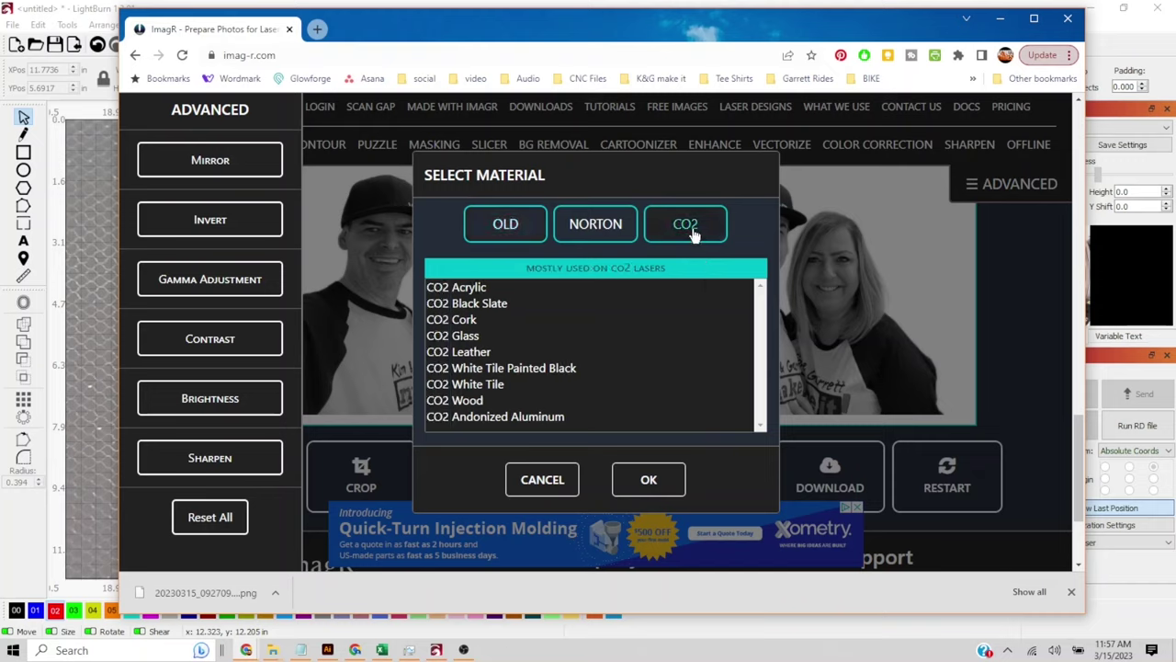
{"action": "left_click", "coordinate": [480, 288]}
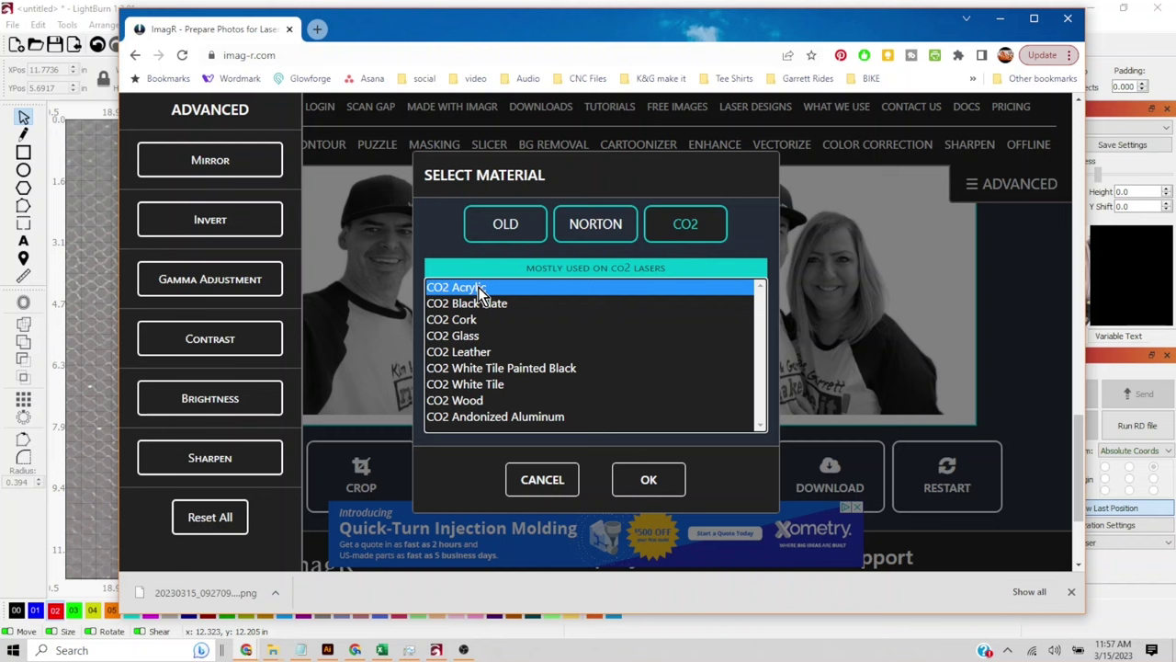
{"action": "left_click", "coordinate": [643, 479]}
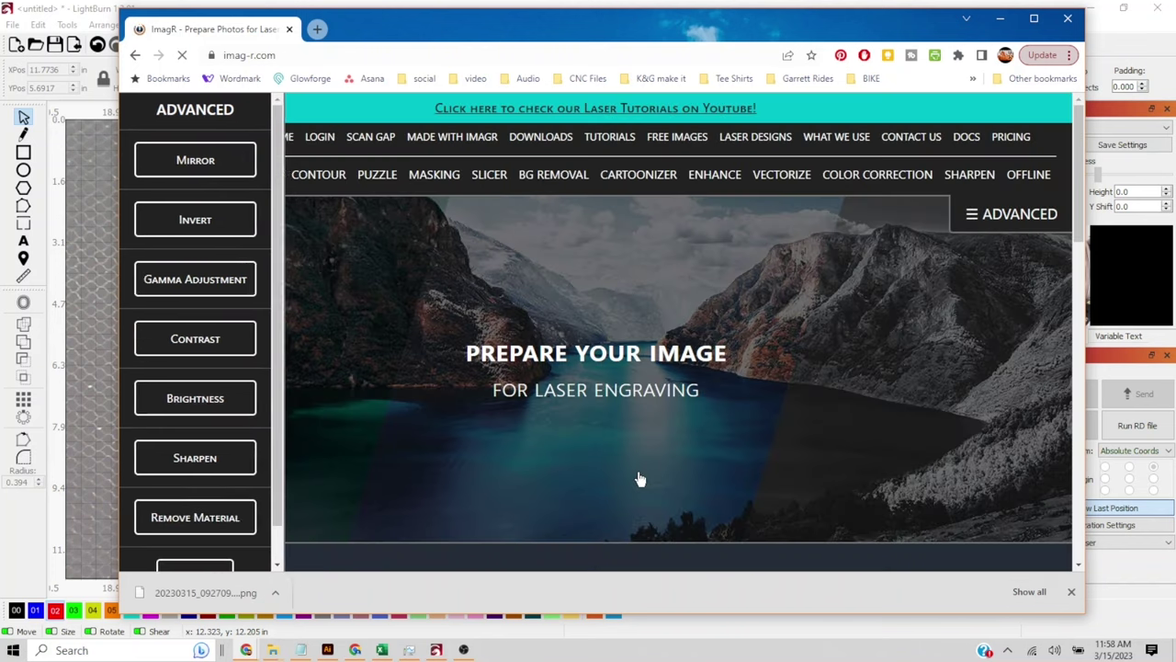
Download the CO2 Acrylic photo as a PNG, then switch back to LightBurn.
{"action": "scroll", "coordinate": [678, 424], "scroll_direction": "down", "scroll_amount": 5}
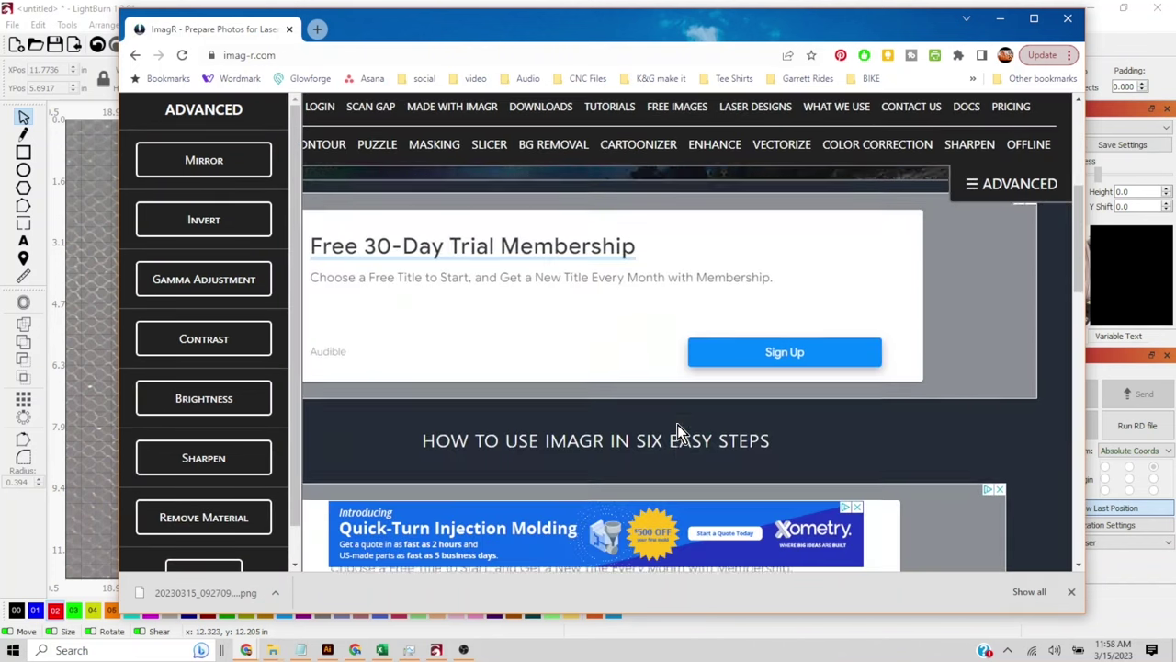
{"action": "scroll", "coordinate": [677, 425], "scroll_direction": "down", "scroll_amount": 10}
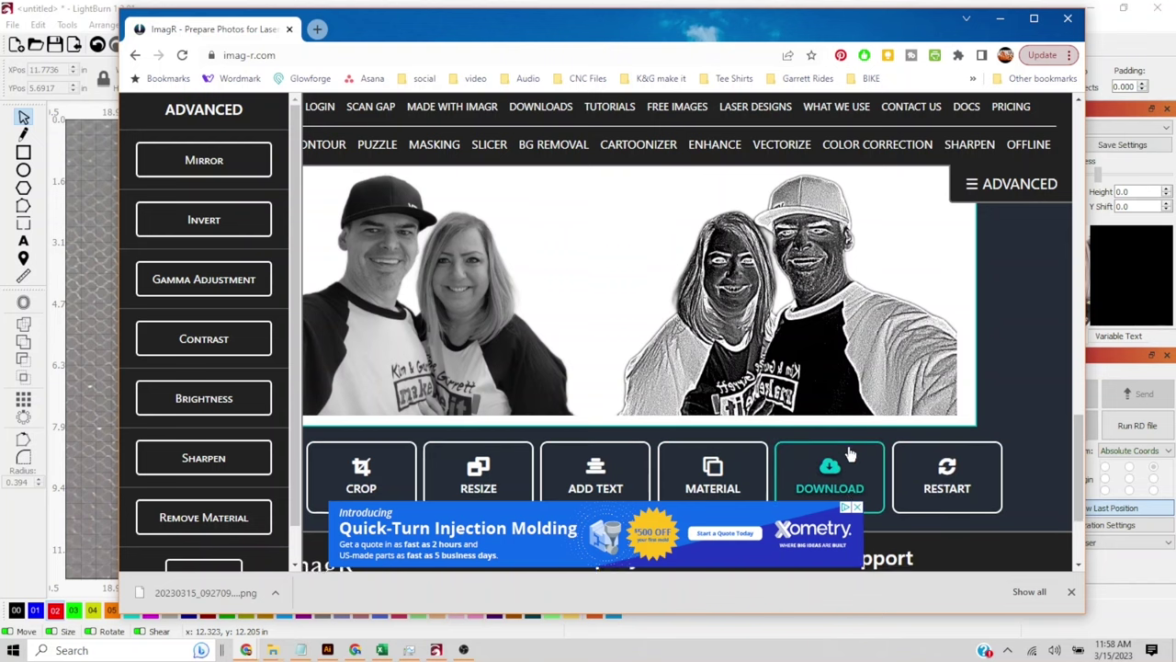
{"action": "scroll", "coordinate": [847, 455], "scroll_direction": "down", "scroll_amount": 1}
{"action": "left_click", "coordinate": [835, 359]}
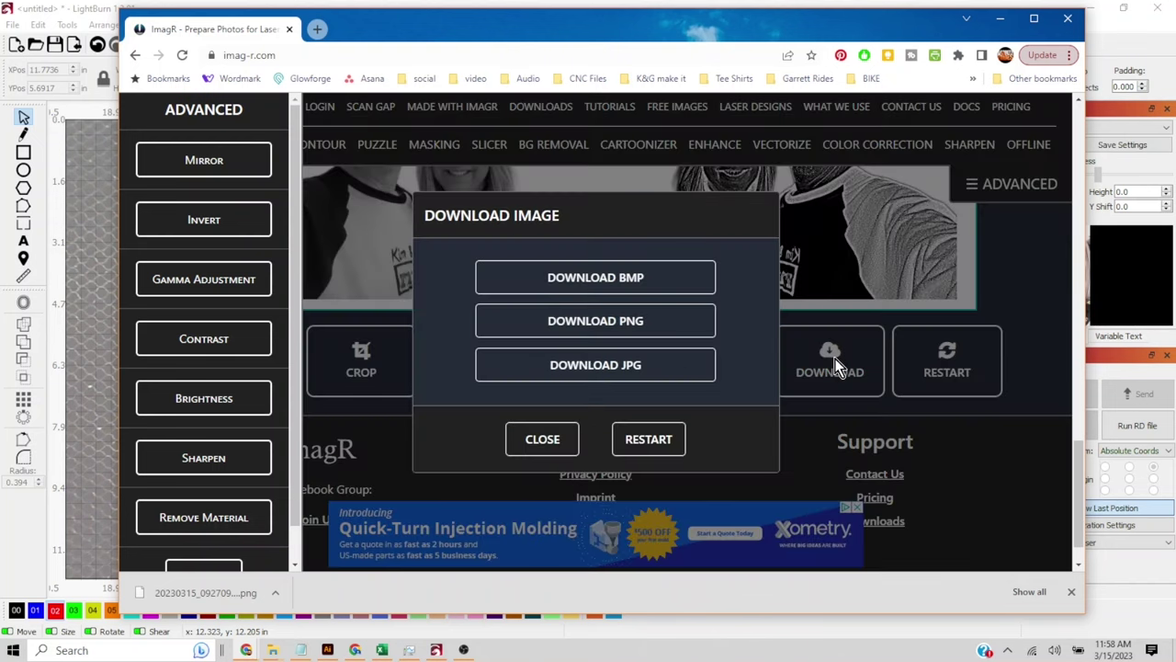
{"action": "left_click", "coordinate": [623, 326]}
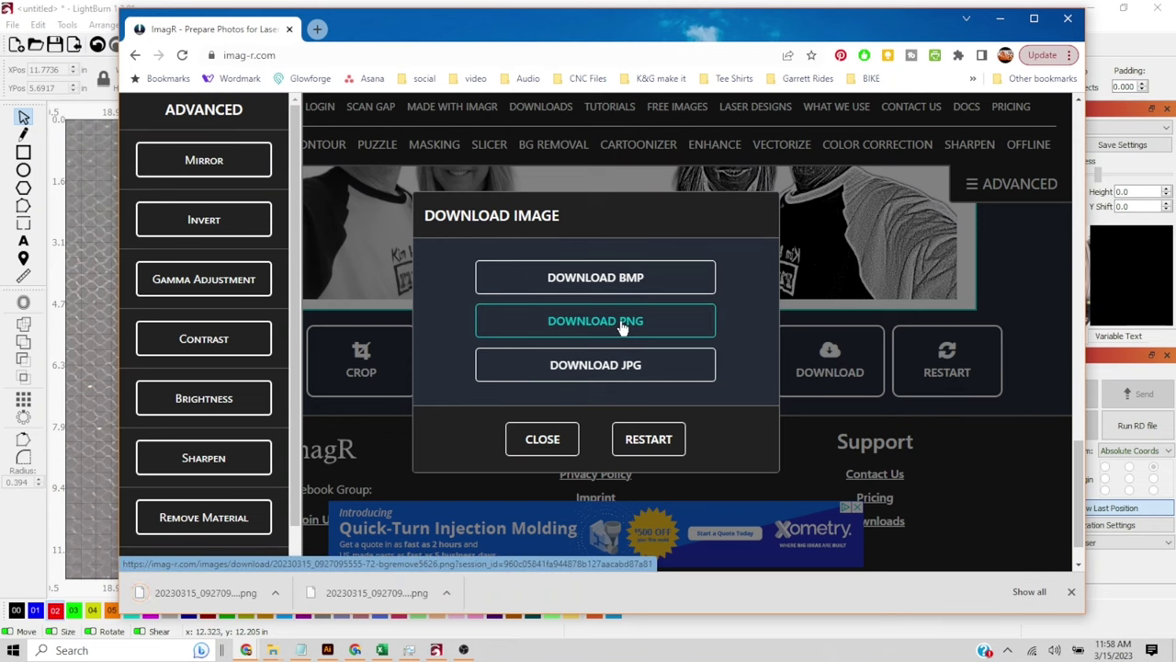
{"action": "left_click", "coordinate": [93, 225]}
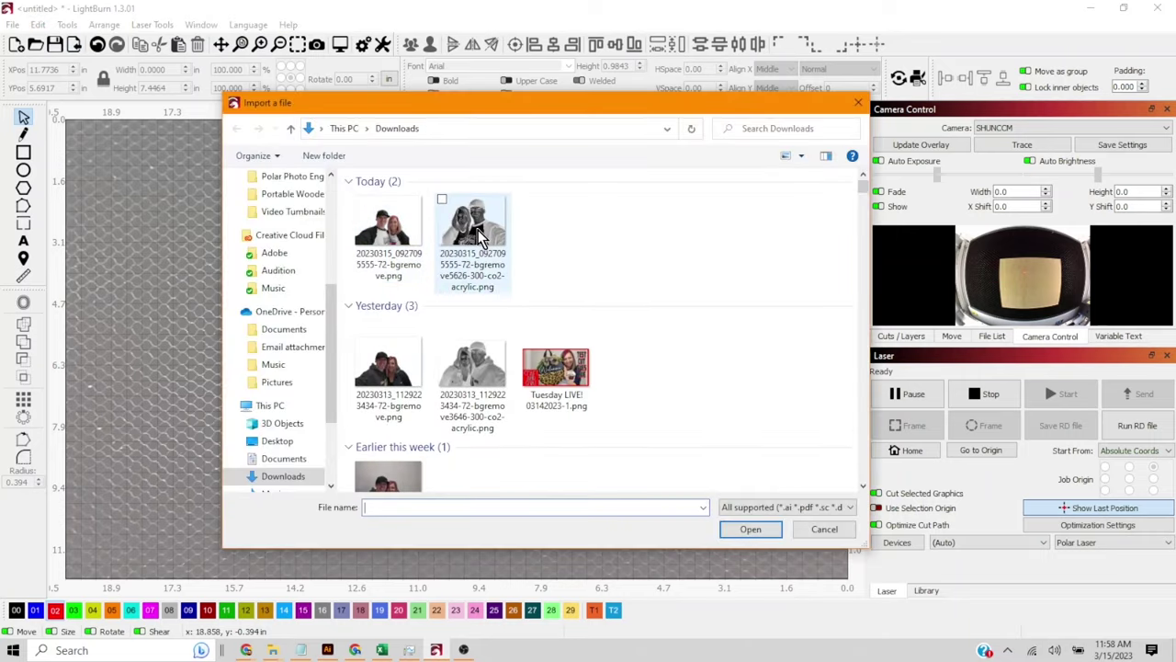
Import the co2-acrylic PNG onto layer 00 and move it to the sheet's upper area.
{"action": "double_click", "coordinate": [475, 235]}
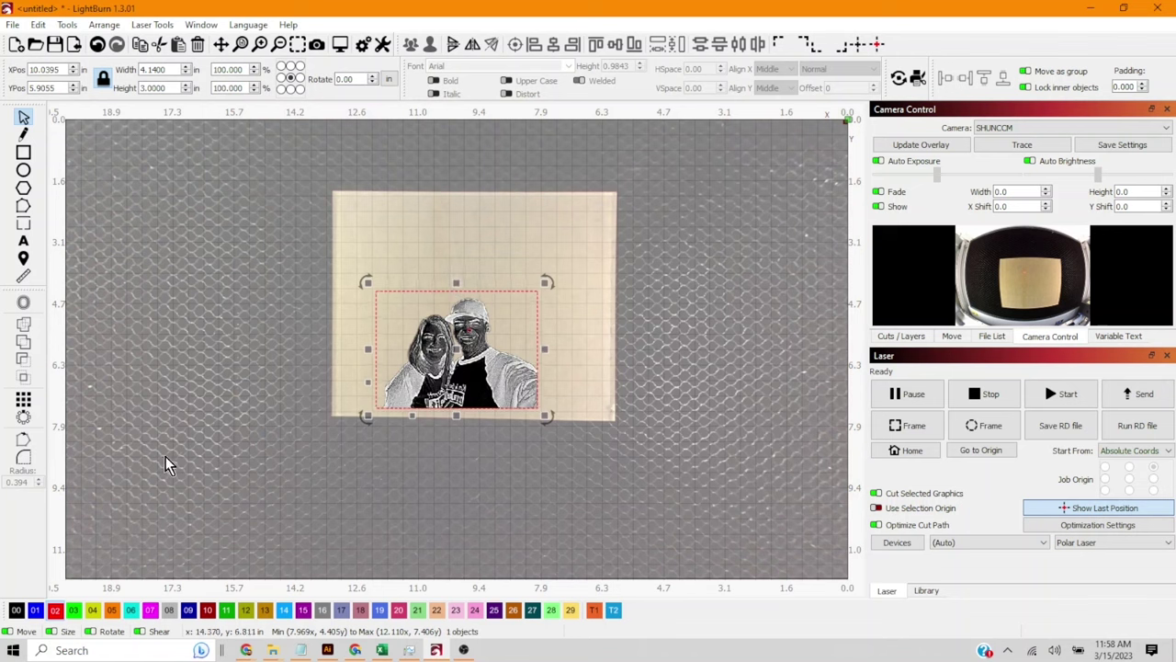
{"action": "left_click", "coordinate": [15, 610]}
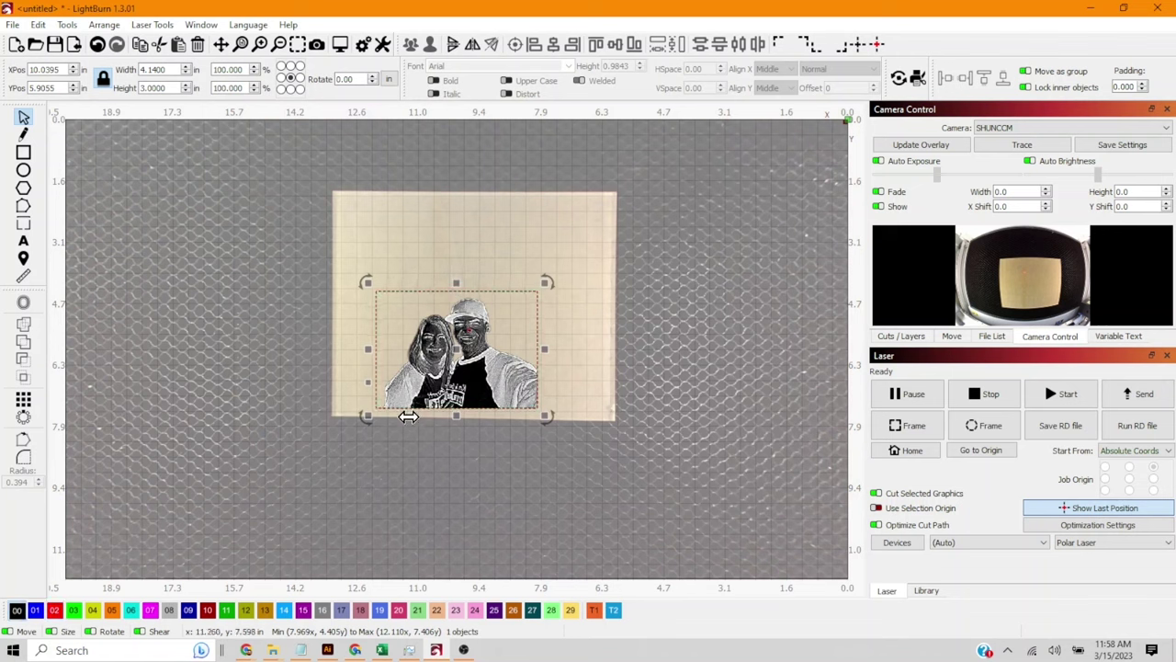
{"action": "left_click_drag", "start_coordinate": [457, 354], "coordinate": [482, 285]}
{"action": "left_click", "coordinate": [578, 356]}
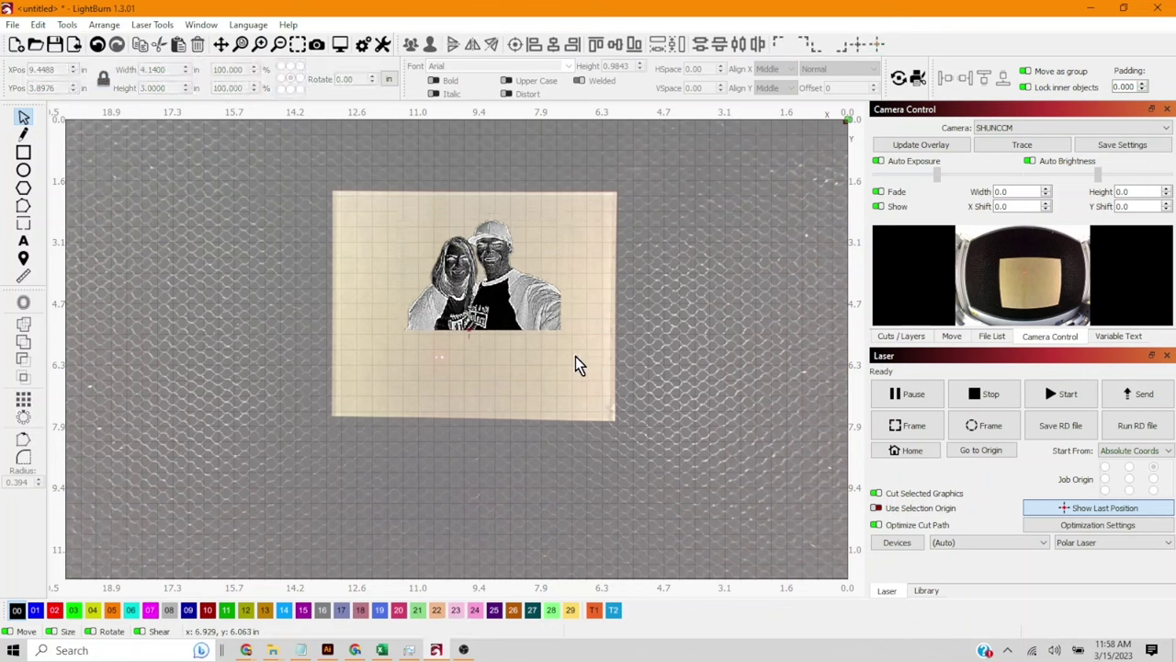
Draw a circle, set its width to 4 in, and center it over the photo.
{"action": "left_click", "coordinate": [23, 170]}
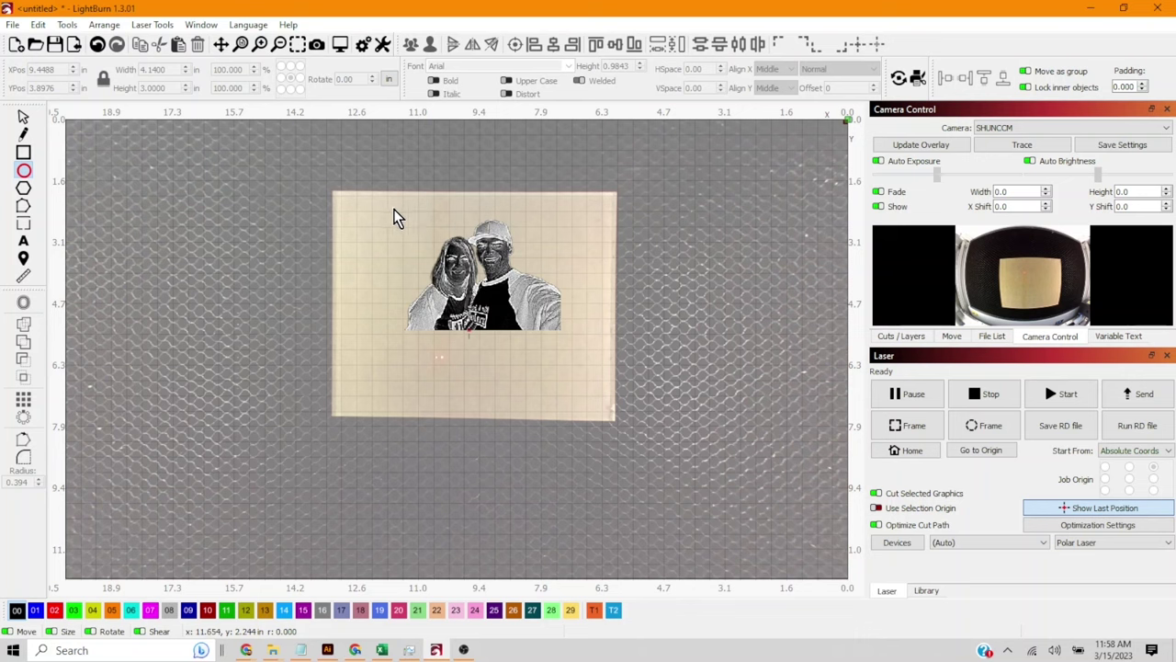
{"action": "left_click_drag", "start_coordinate": [395, 209], "coordinate": [573, 352]}
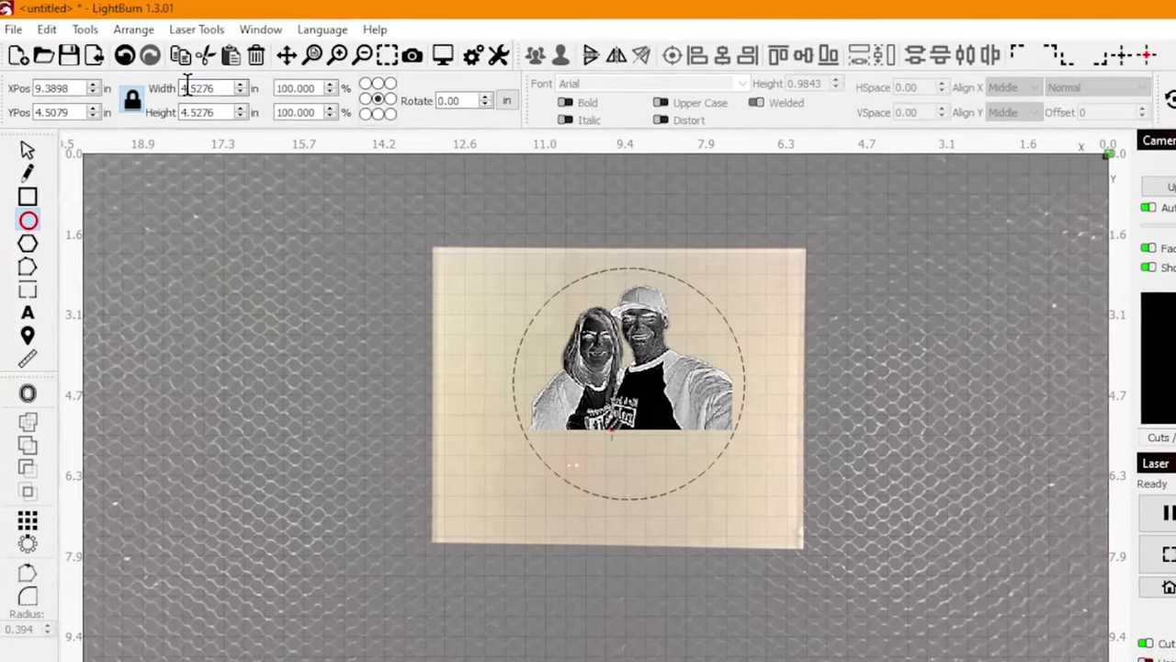
{"action": "double_click", "coordinate": [154, 72]}
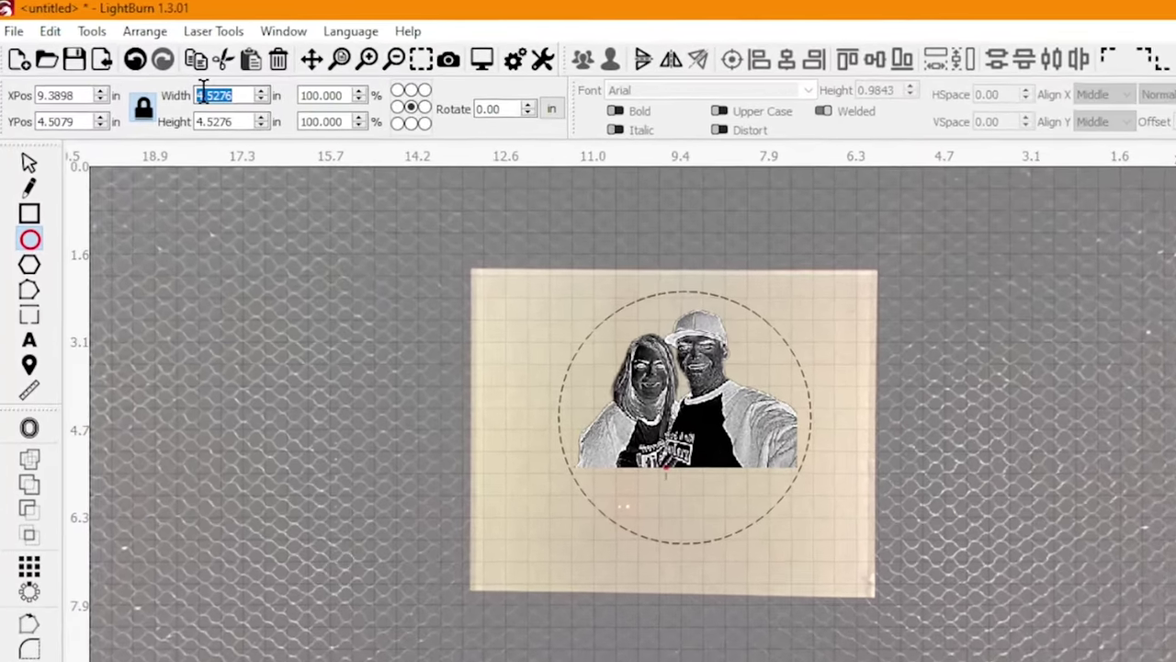
{"action": "type", "text": "4"}
{"action": "key", "text": "Return"}
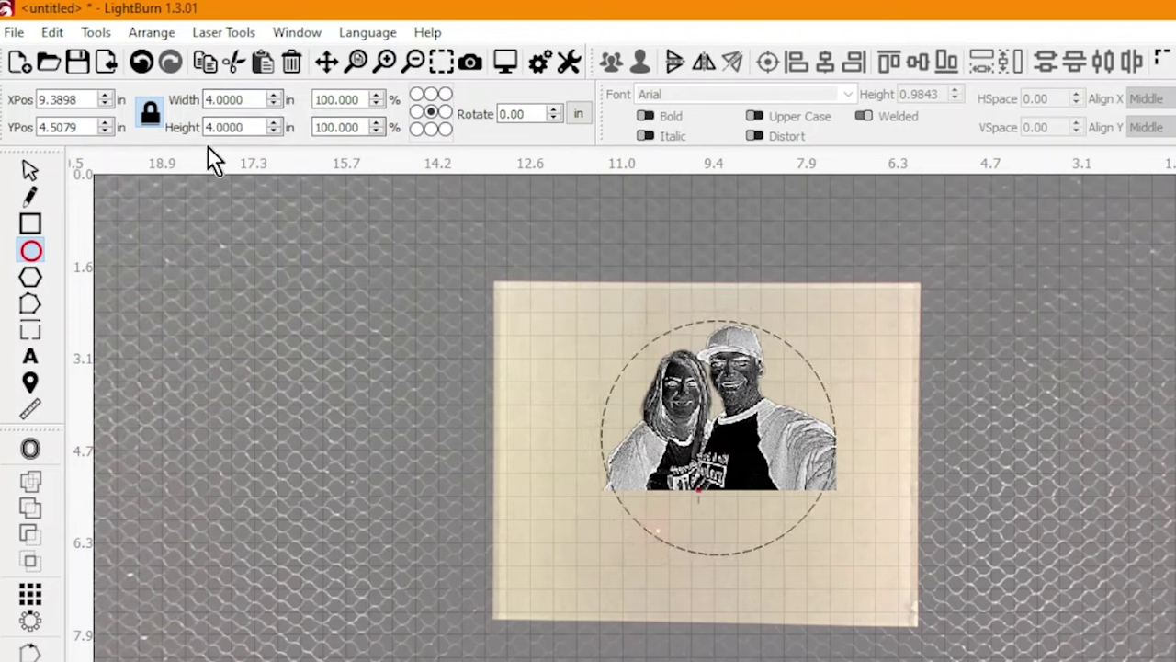
{"action": "left_click", "coordinate": [30, 171]}
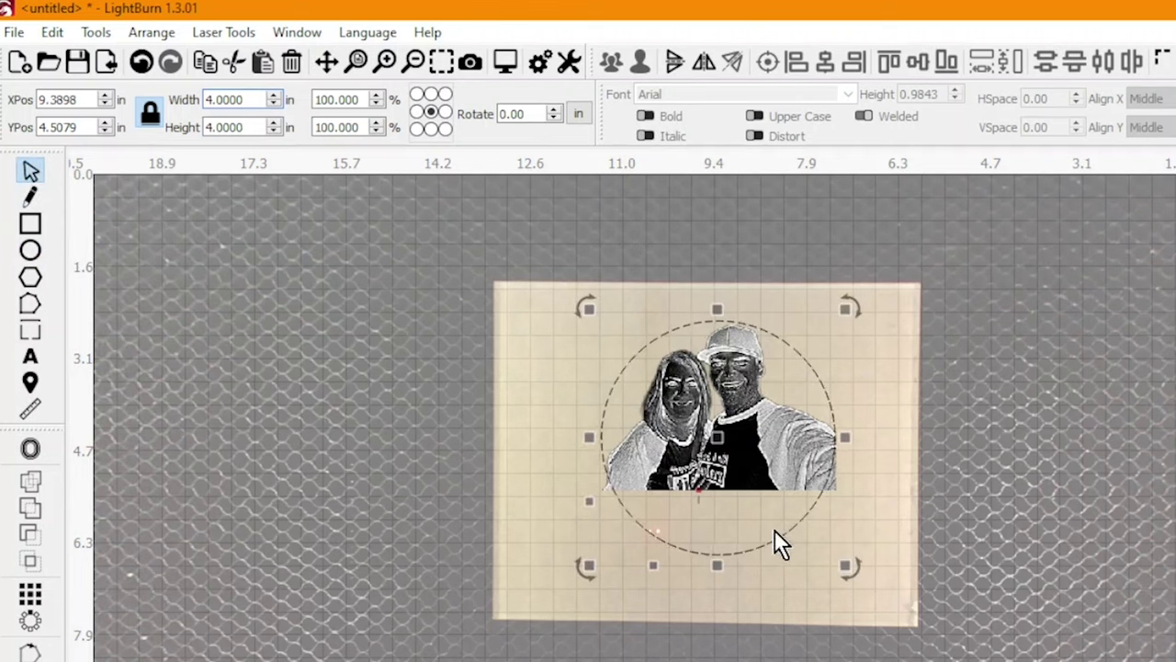
{"action": "left_click_drag", "start_coordinate": [743, 471], "coordinate": [751, 446]}
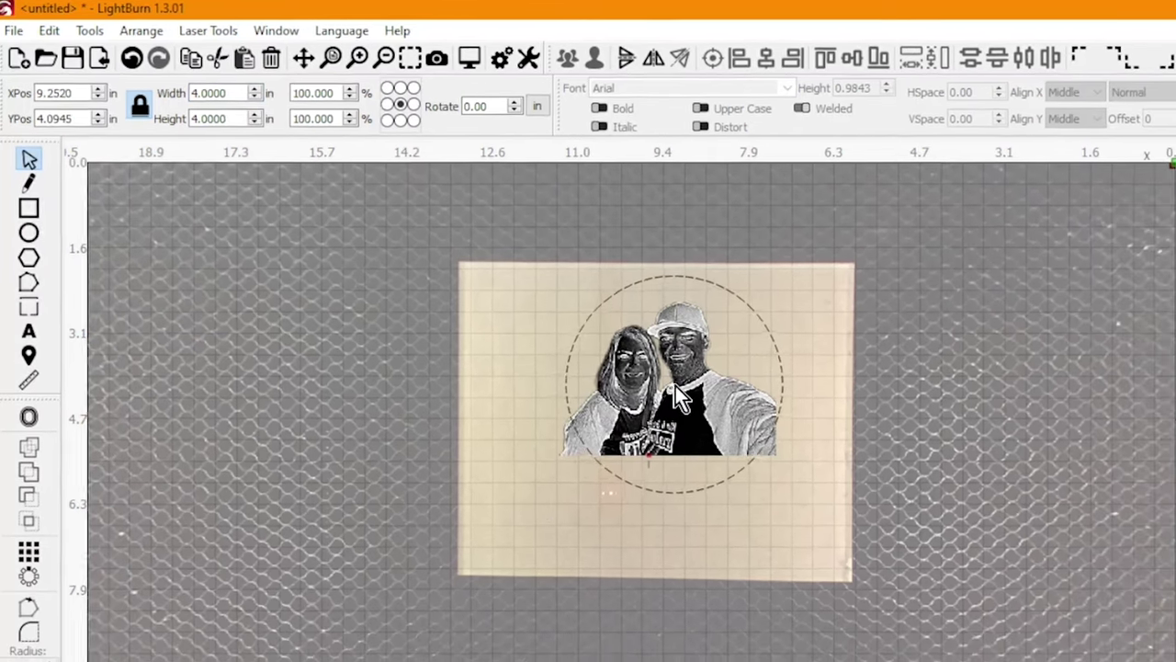
{"action": "left_click_drag", "start_coordinate": [676, 386], "coordinate": [674, 382]}
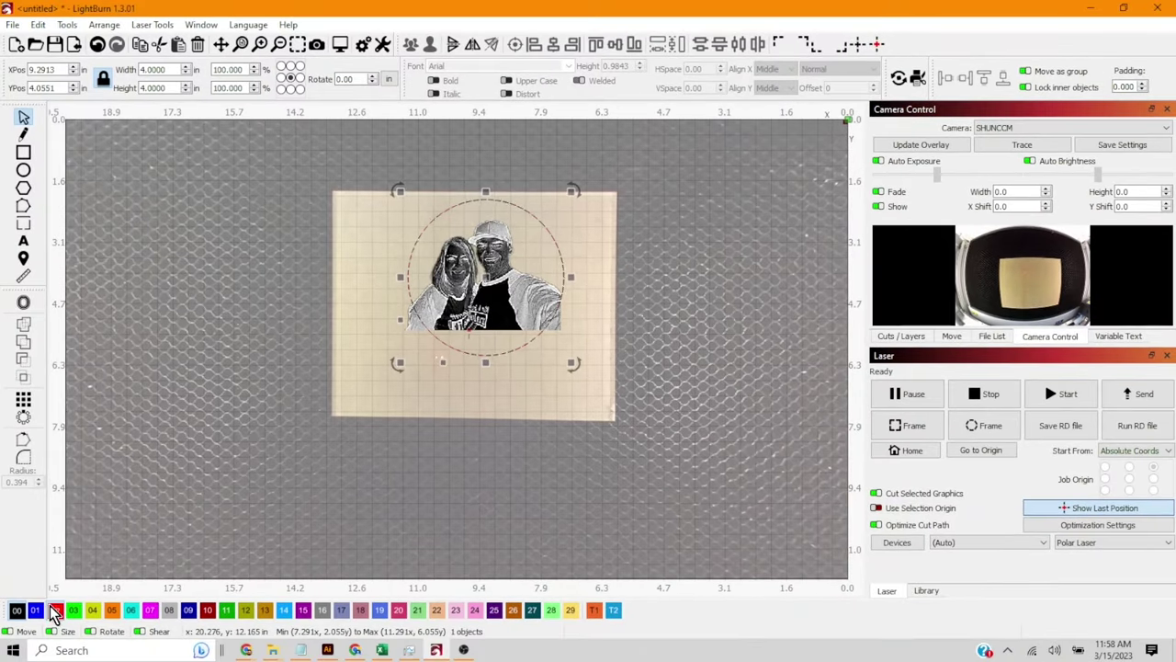
Draw a rectangle below the circle and set its width to 3 in, giving 3 × 0.5 in.
{"action": "left_click", "coordinate": [23, 152]}
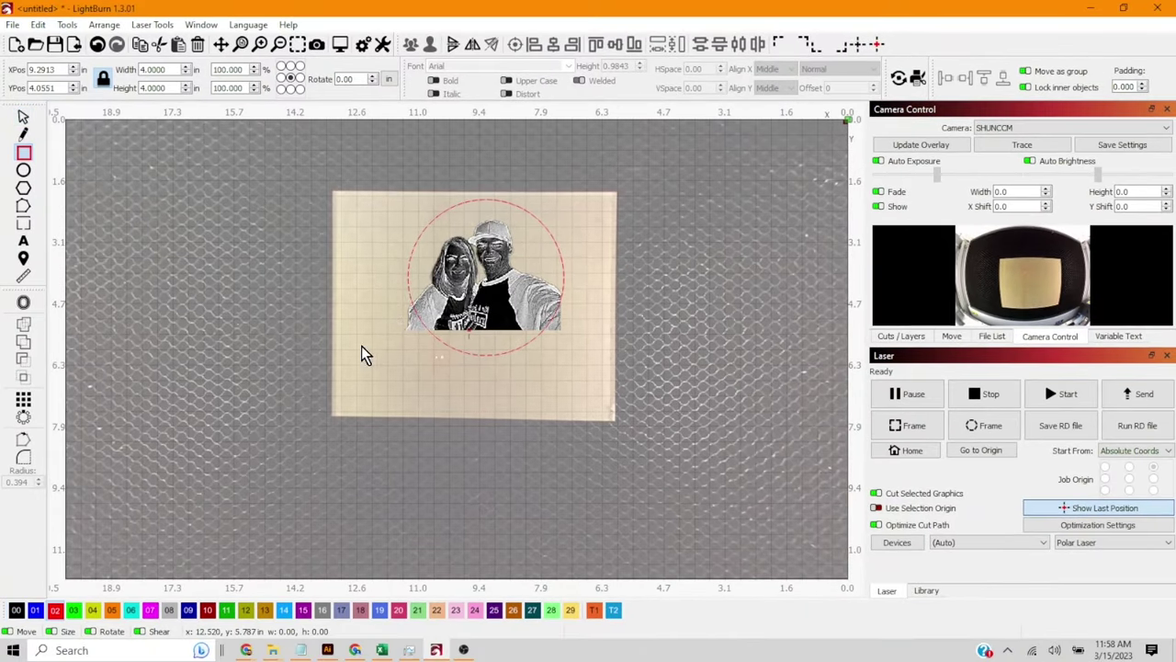
{"action": "left_click_drag", "start_coordinate": [435, 355], "coordinate": [528, 371]}
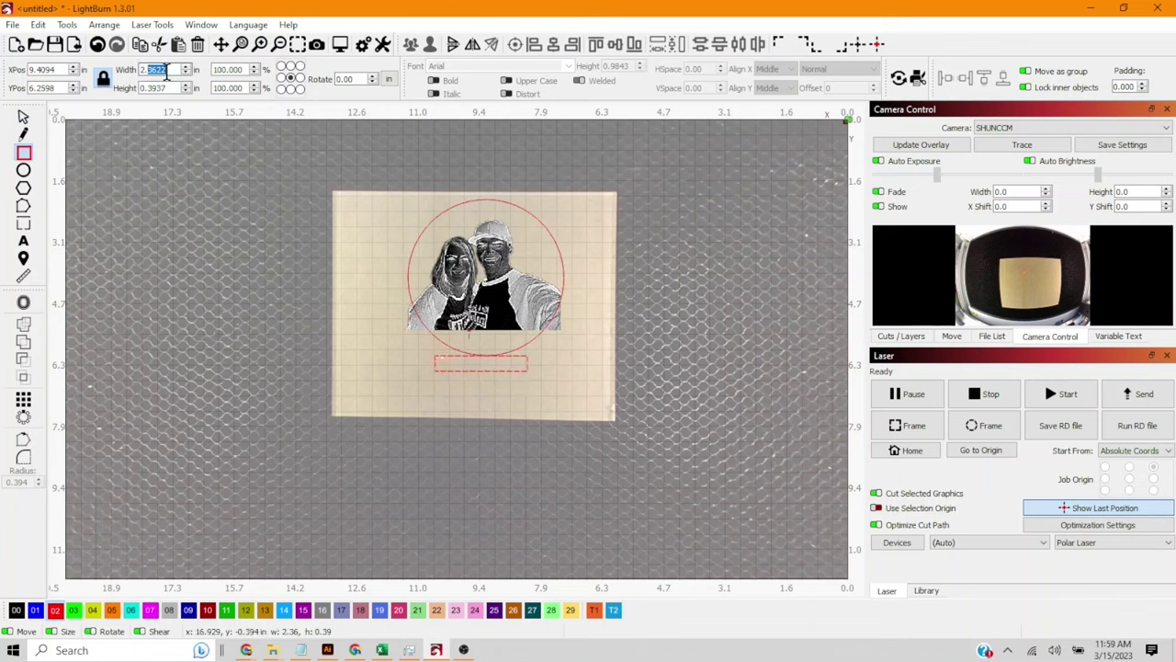
{"action": "type", "text": "3"}
{"action": "key", "text": "Return"}
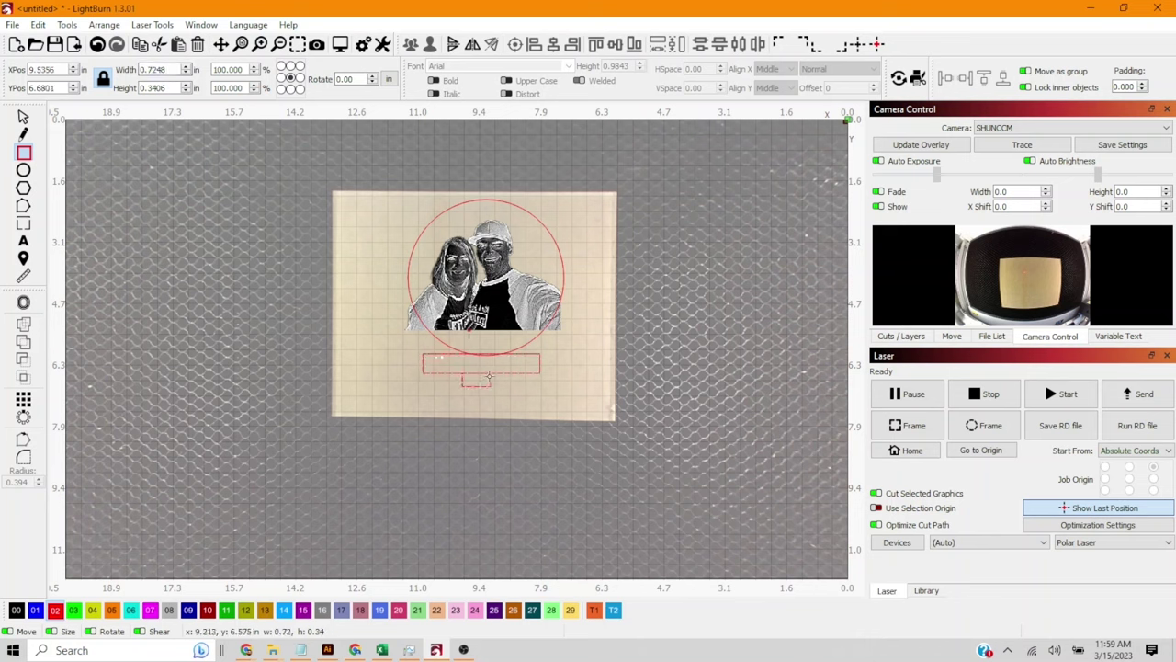
{"action": "left_click", "coordinate": [24, 118]}
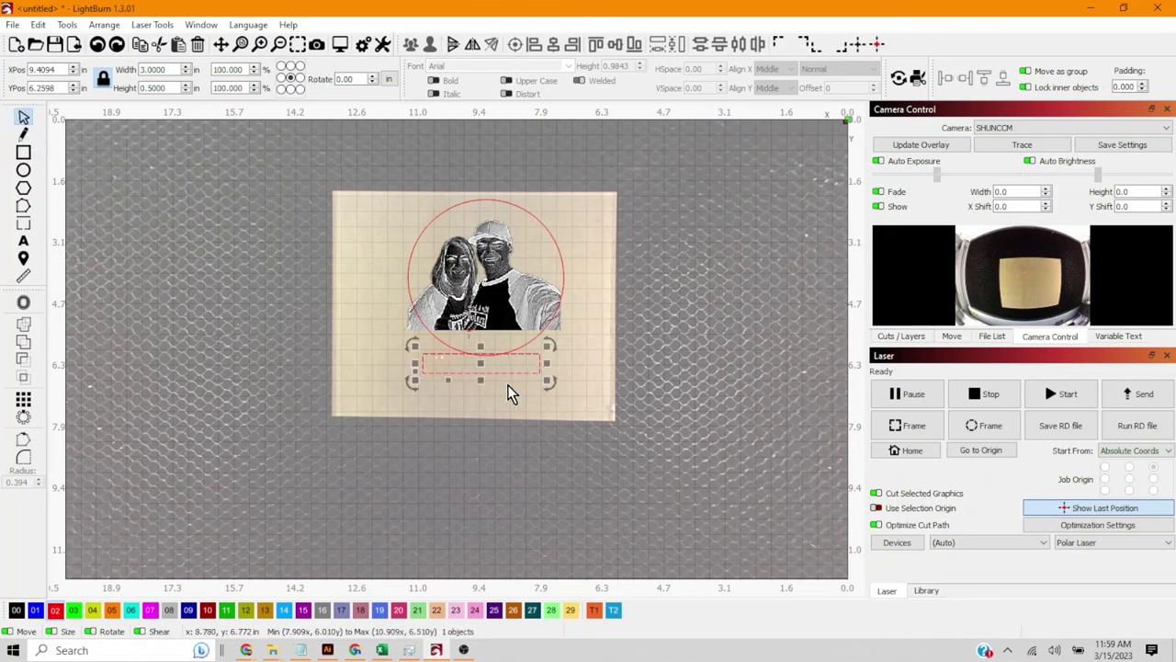
Center the photo, circle and tab horizontally, then nudge the tab up against the circle.
{"action": "key", "text": "ctrl+a"}
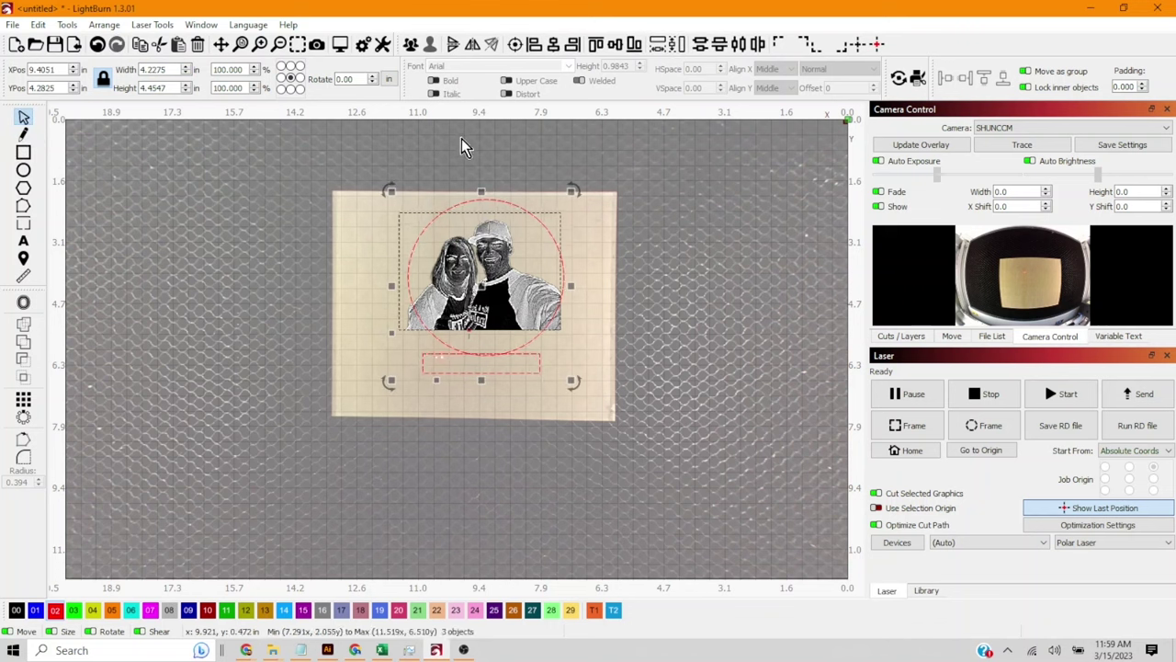
{"action": "left_click", "coordinate": [555, 43]}
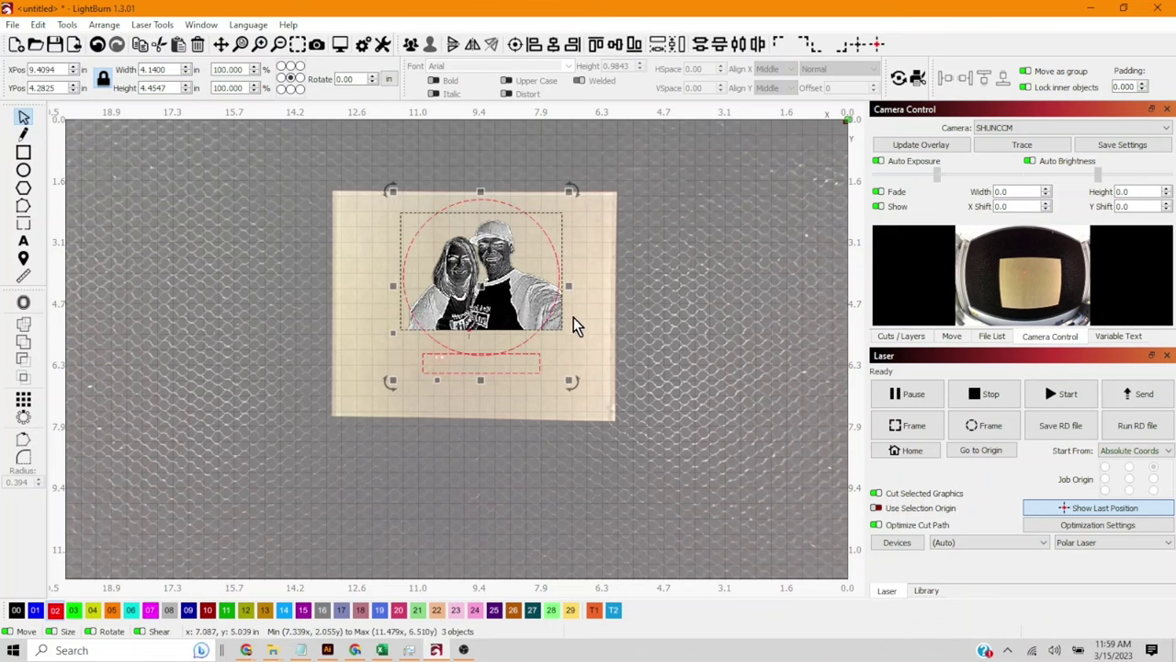
{"action": "left_click", "coordinate": [567, 355]}
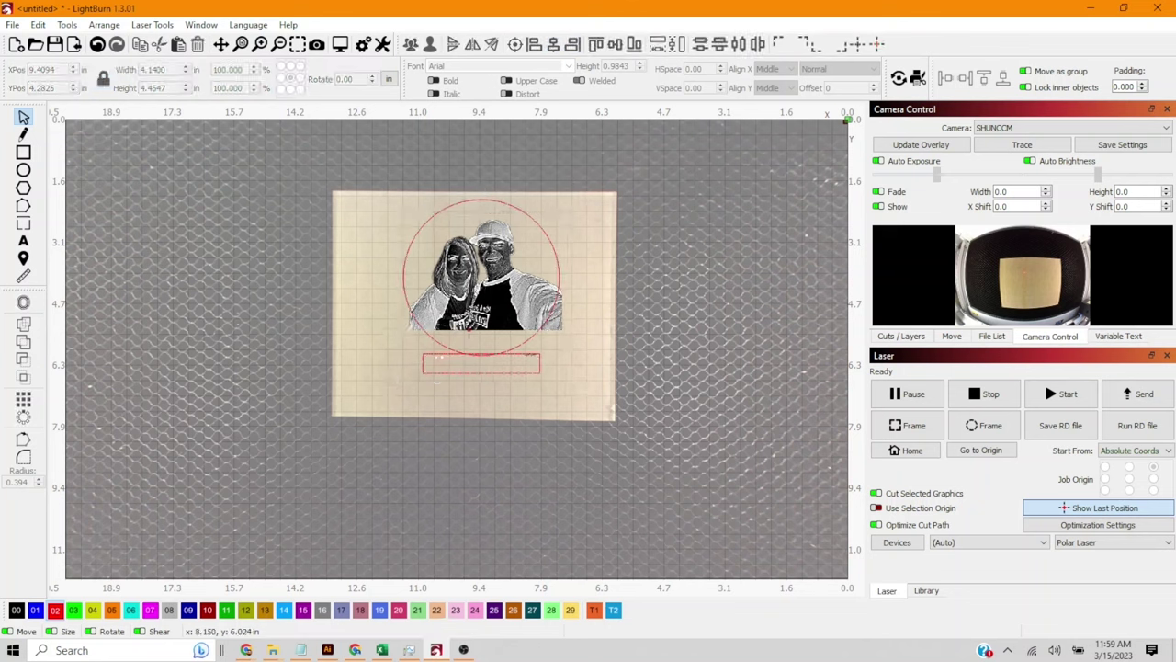
{"action": "left_click", "coordinate": [513, 372]}
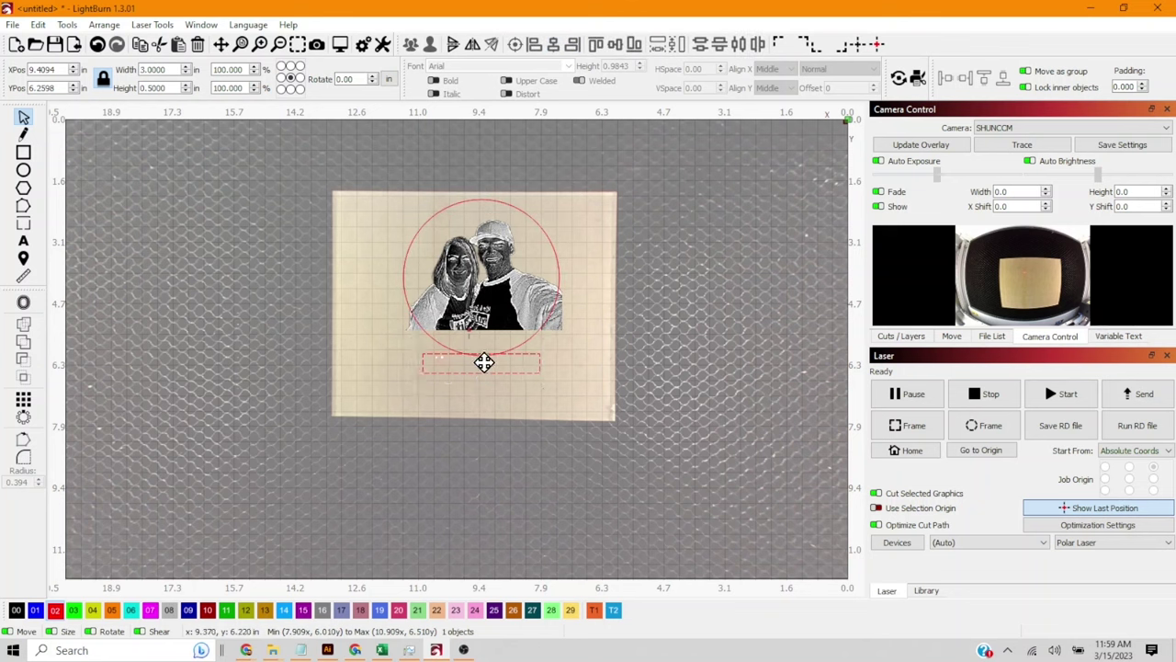
{"action": "left_click_drag", "start_coordinate": [485, 362], "coordinate": [490, 361]}
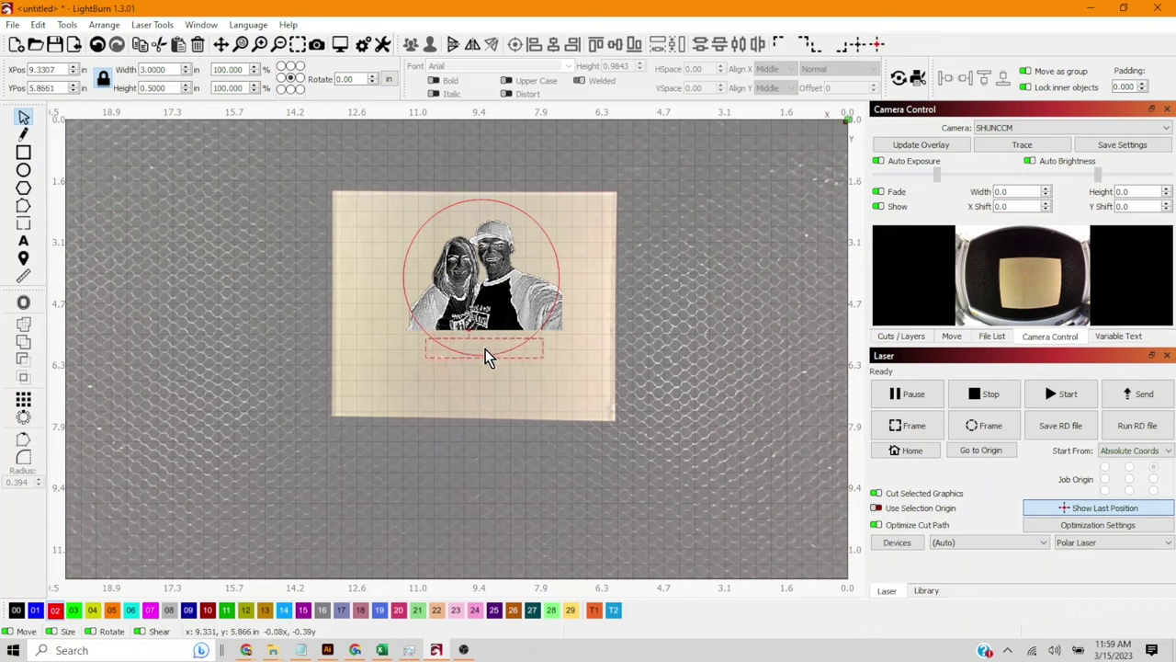
{"action": "left_click_drag", "start_coordinate": [485, 350], "coordinate": [482, 350]}
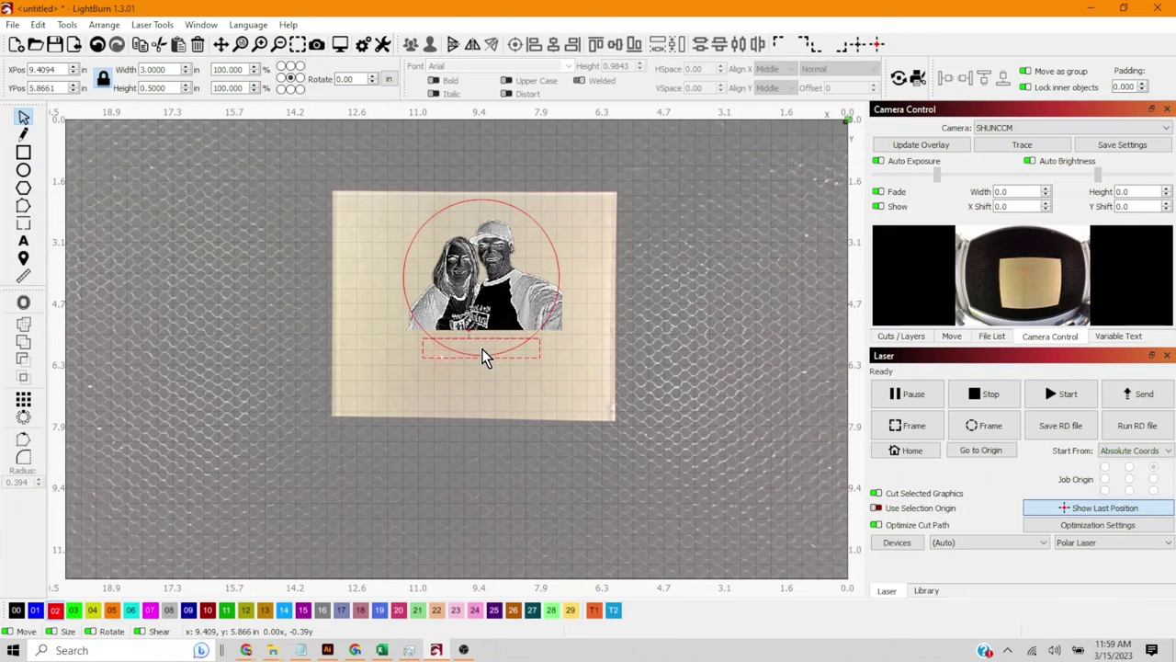
{"action": "left_click", "coordinate": [480, 349]}
Select the circle and the rectangle tab together and weld them into one outline.
{"action": "left_click", "coordinate": [515, 276], "text": "shift"}
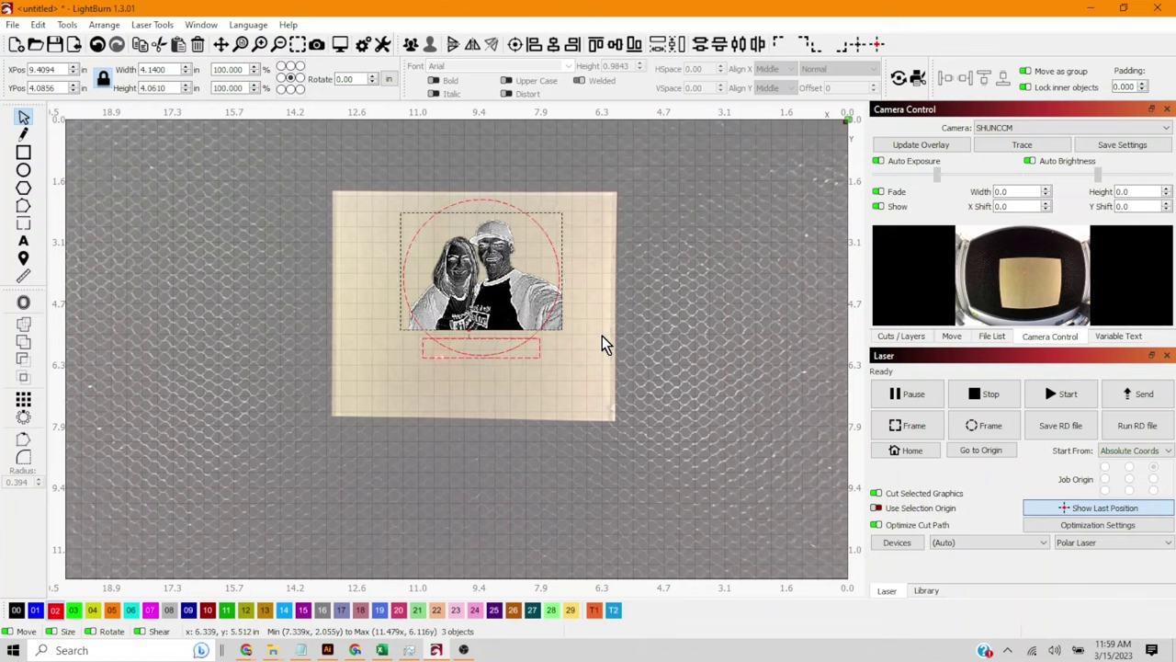
{"action": "left_click", "coordinate": [514, 386]}
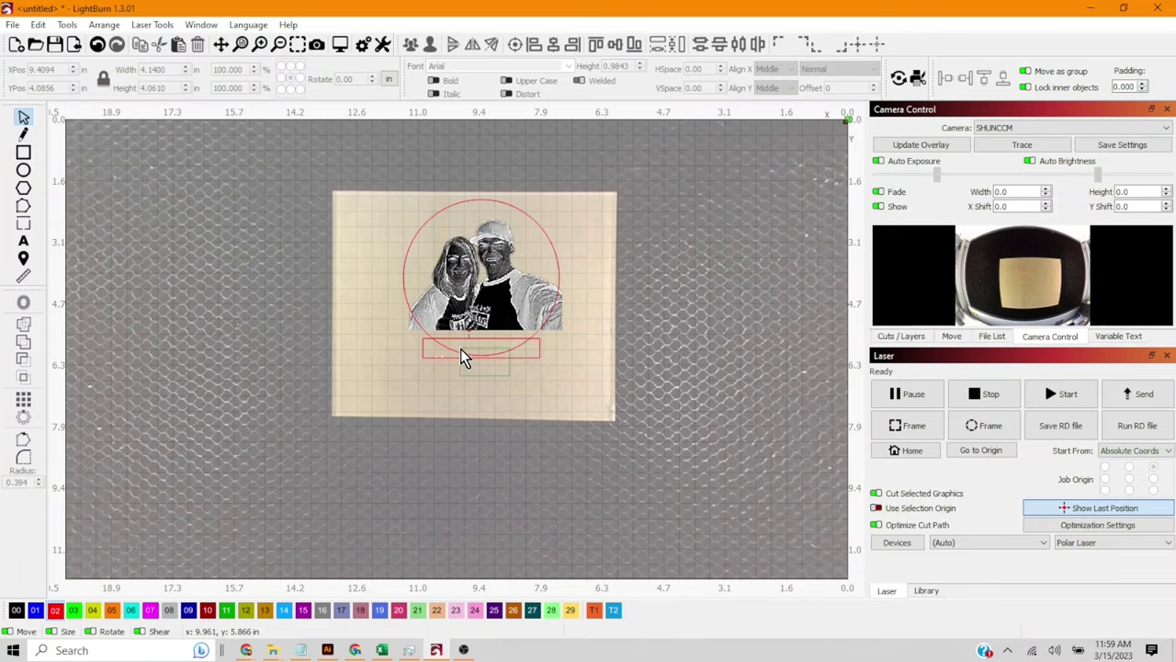
{"action": "left_click", "coordinate": [464, 359]}
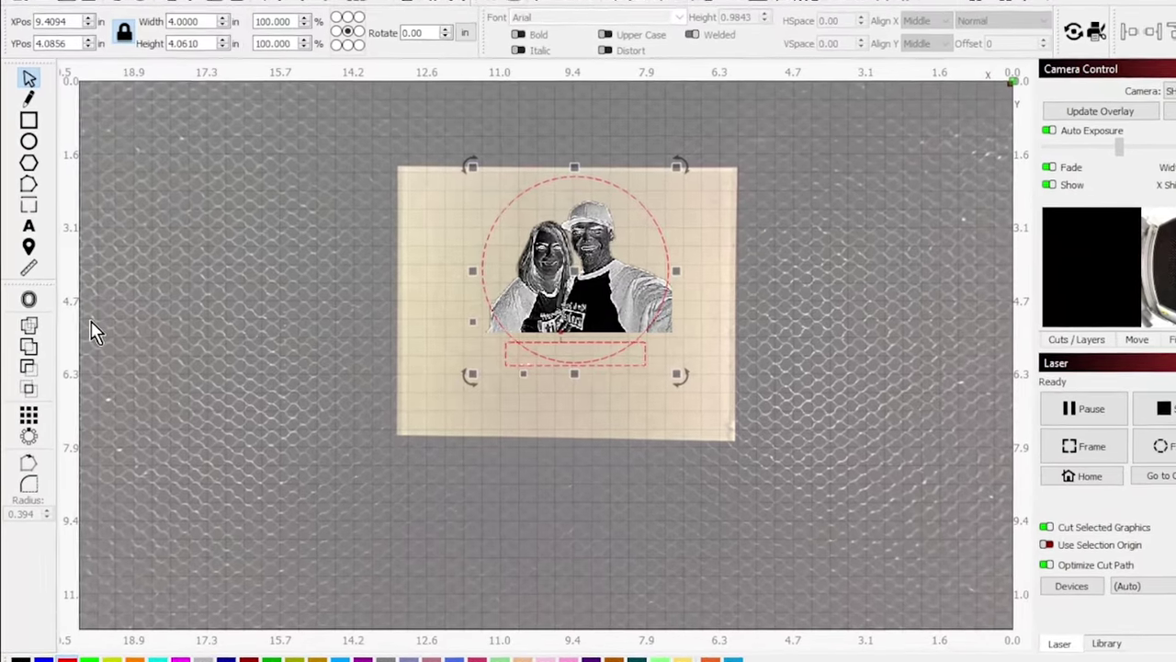
{"action": "left_click", "coordinate": [28, 345]}
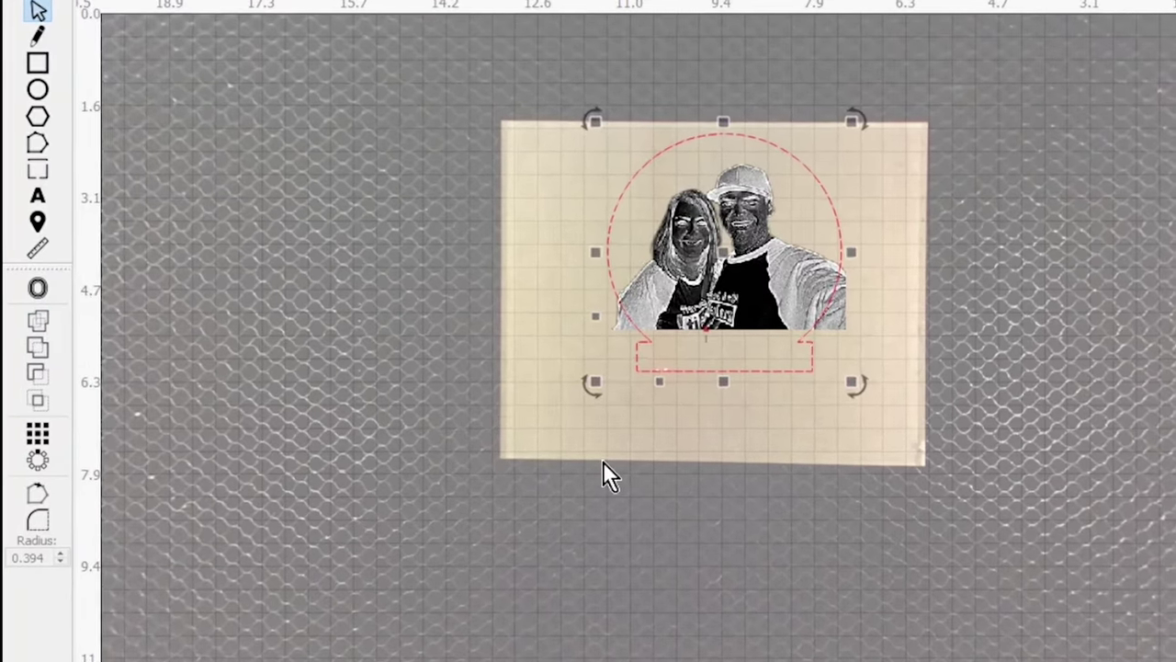
{"action": "left_click", "coordinate": [603, 461]}
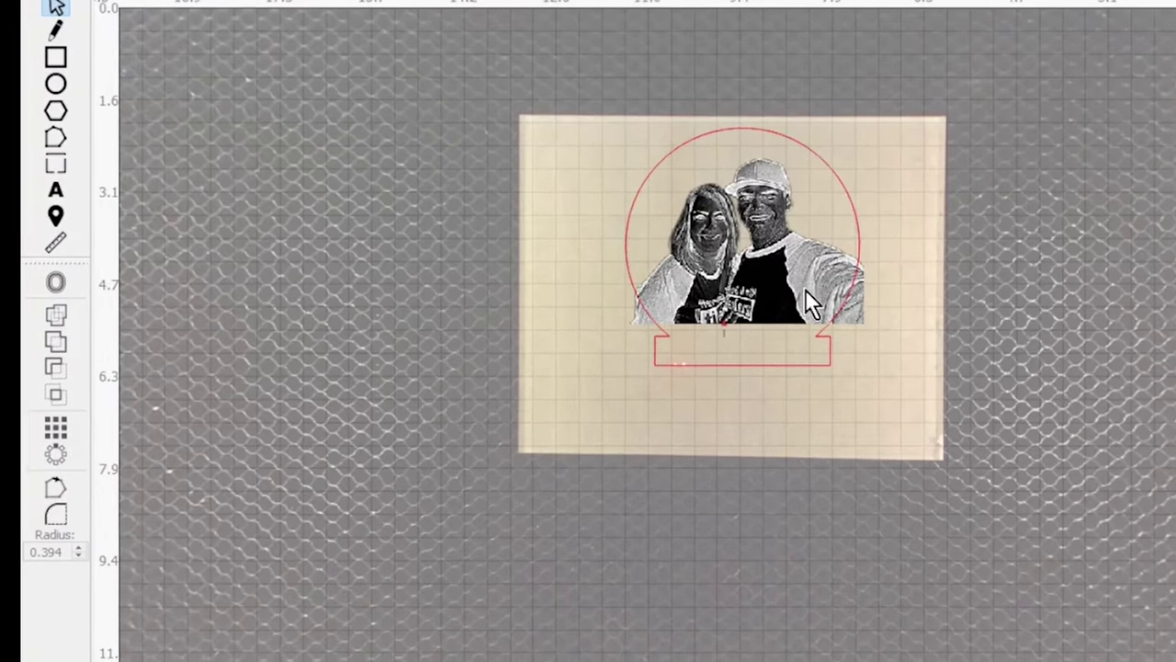
{"action": "left_click", "coordinate": [786, 296]}
{"action": "right_click", "coordinate": [815, 279]}
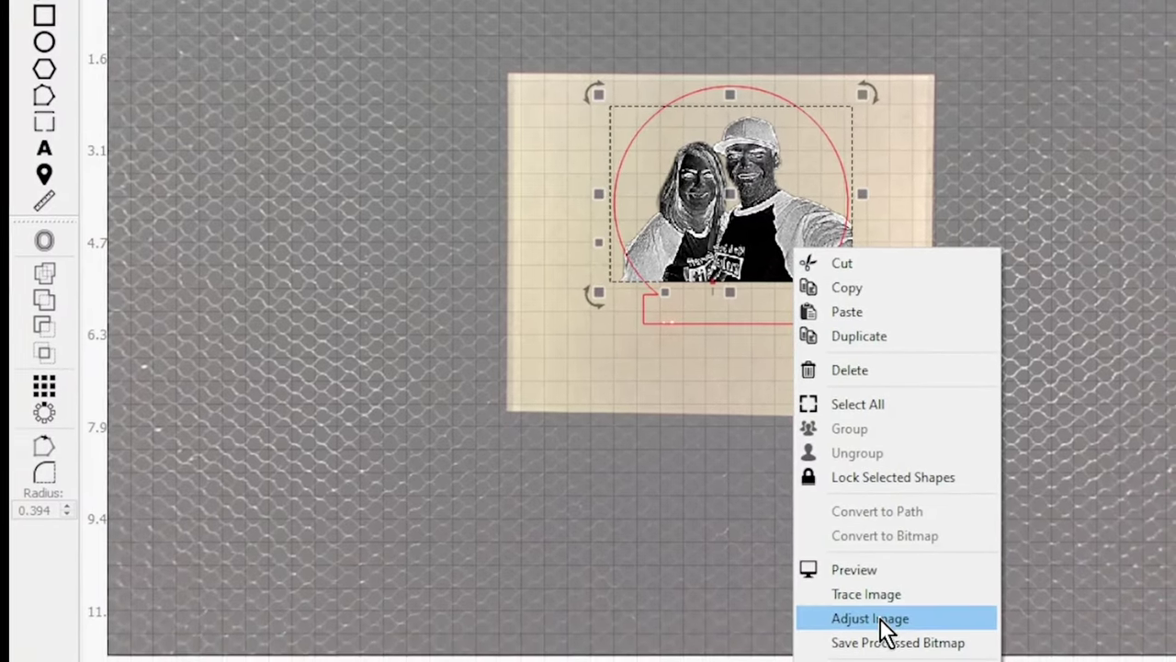
Adjust the photo to Dither image mode with contrast 10 and brightness -5, and apply it.
{"action": "left_click", "coordinate": [882, 626]}
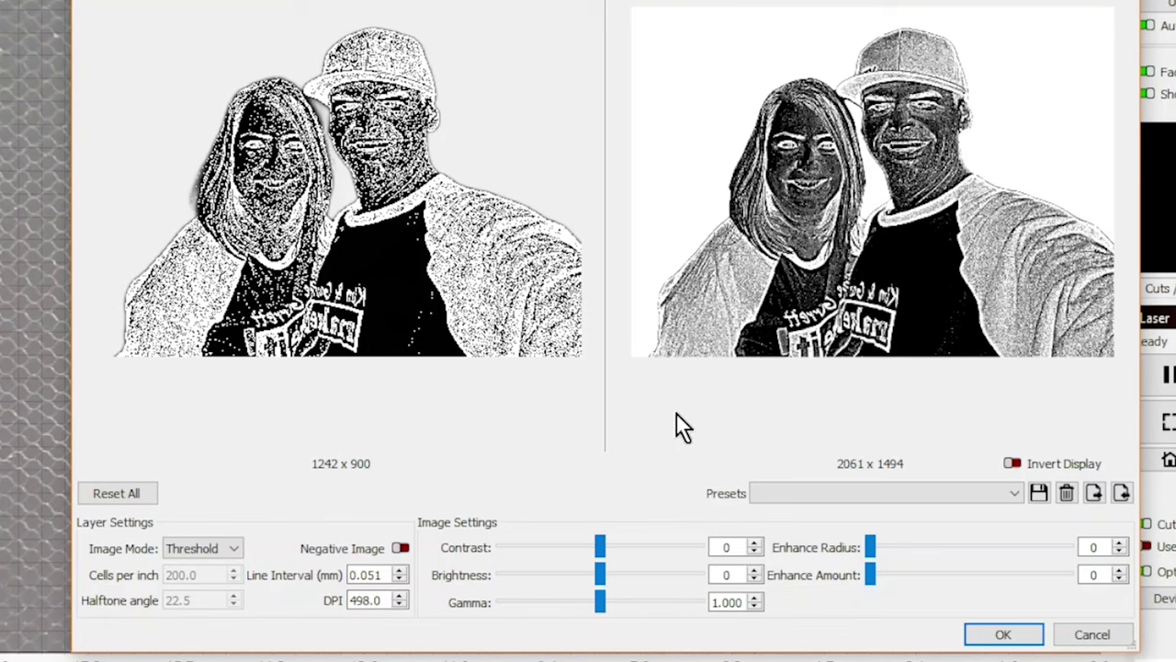
{"action": "left_click", "coordinate": [234, 549]}
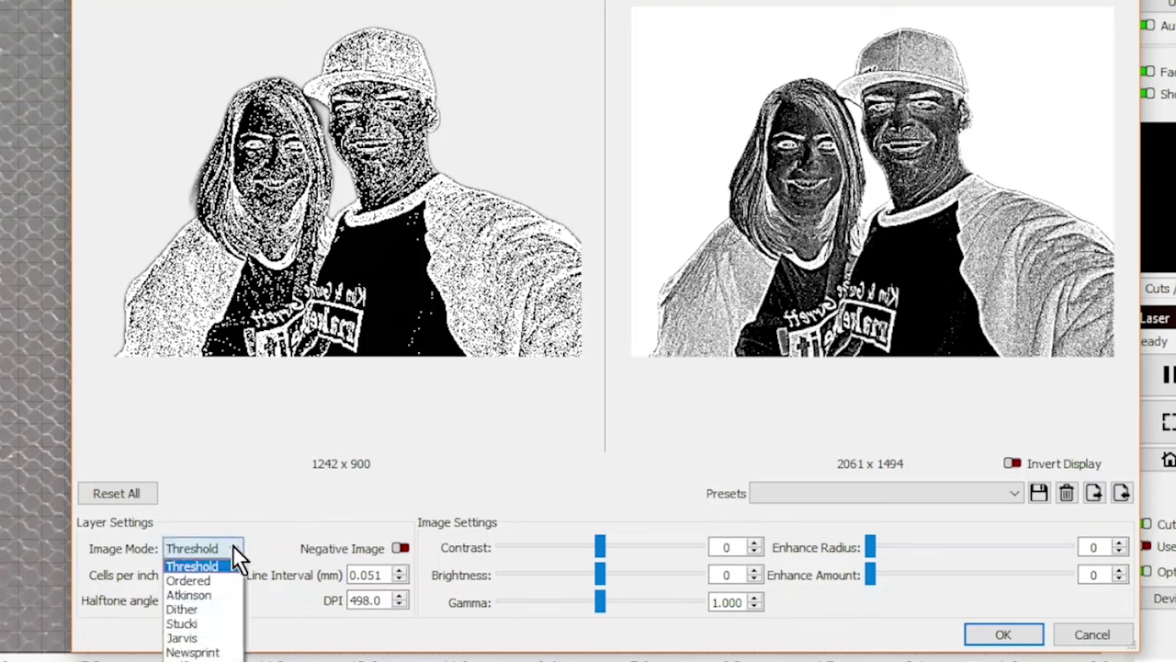
{"action": "left_click", "coordinate": [217, 613]}
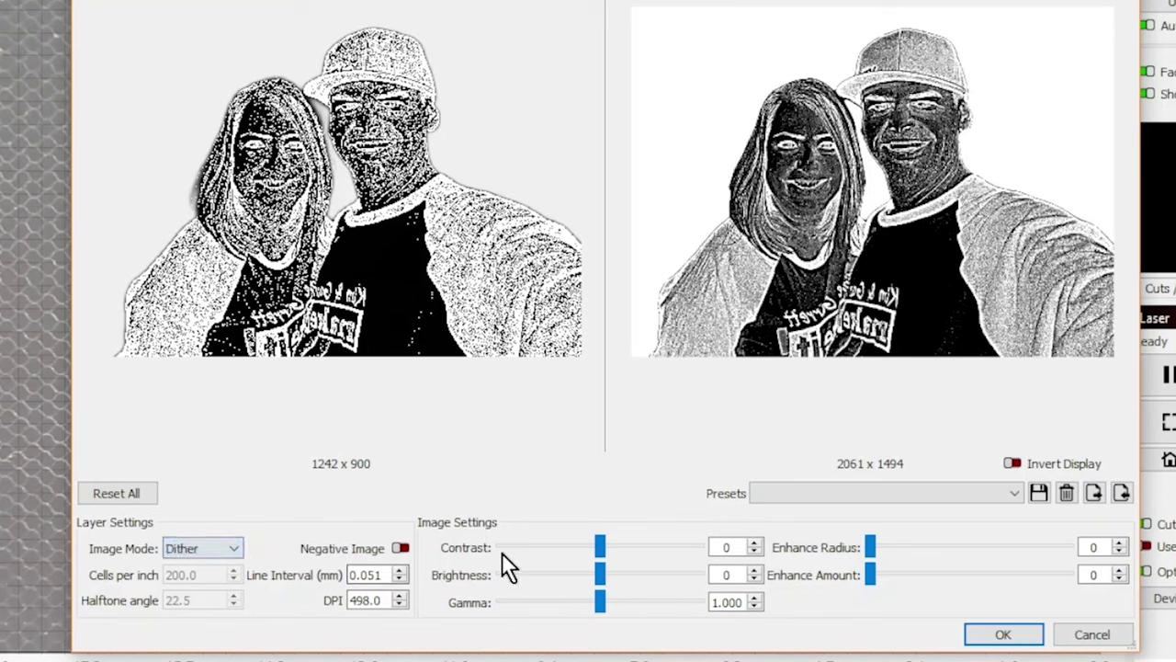
{"action": "double_click", "coordinate": [355, 600]}
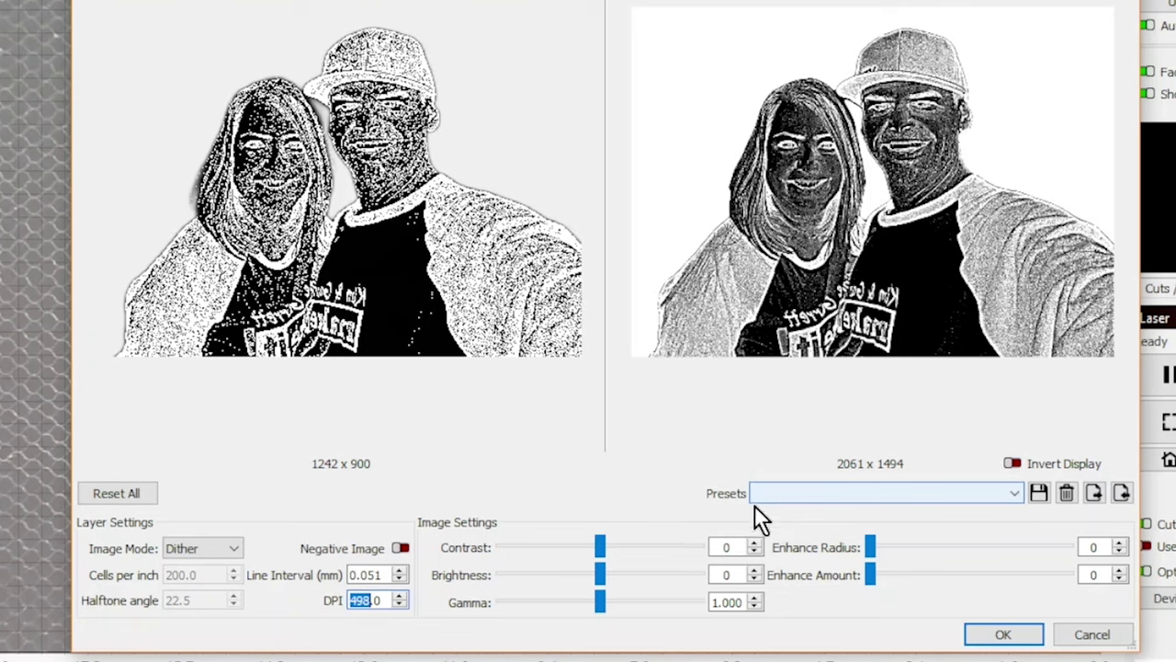
{"action": "left_click", "coordinate": [885, 497]}
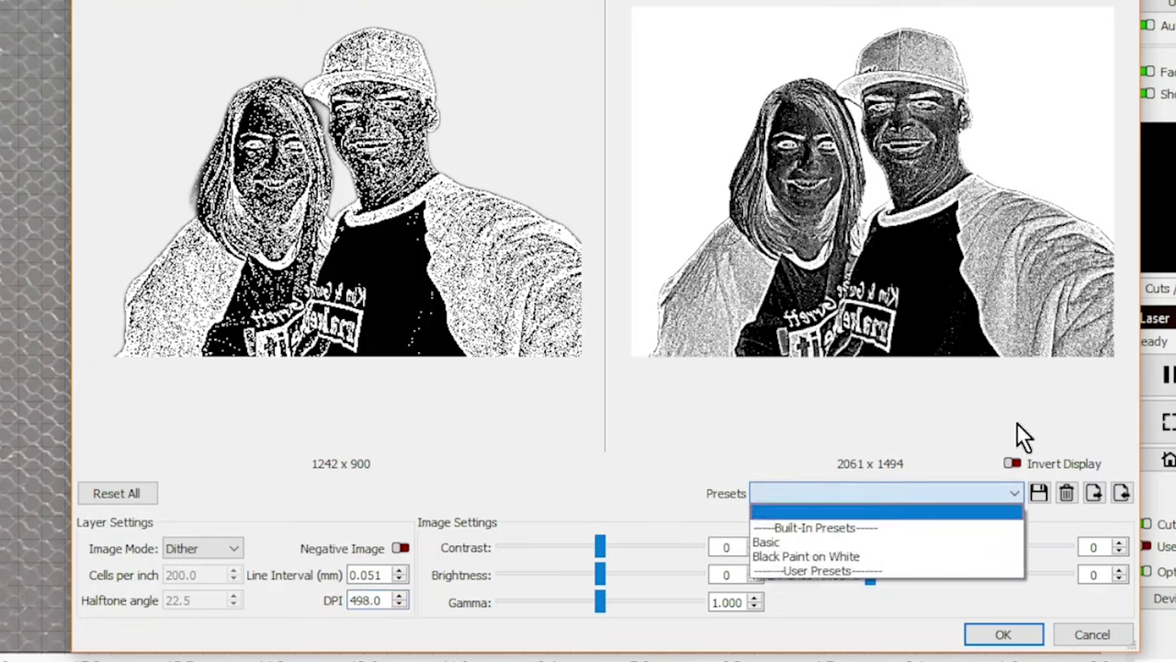
{"action": "left_click", "coordinate": [1014, 461]}
{"action": "left_click", "coordinate": [1014, 462]}
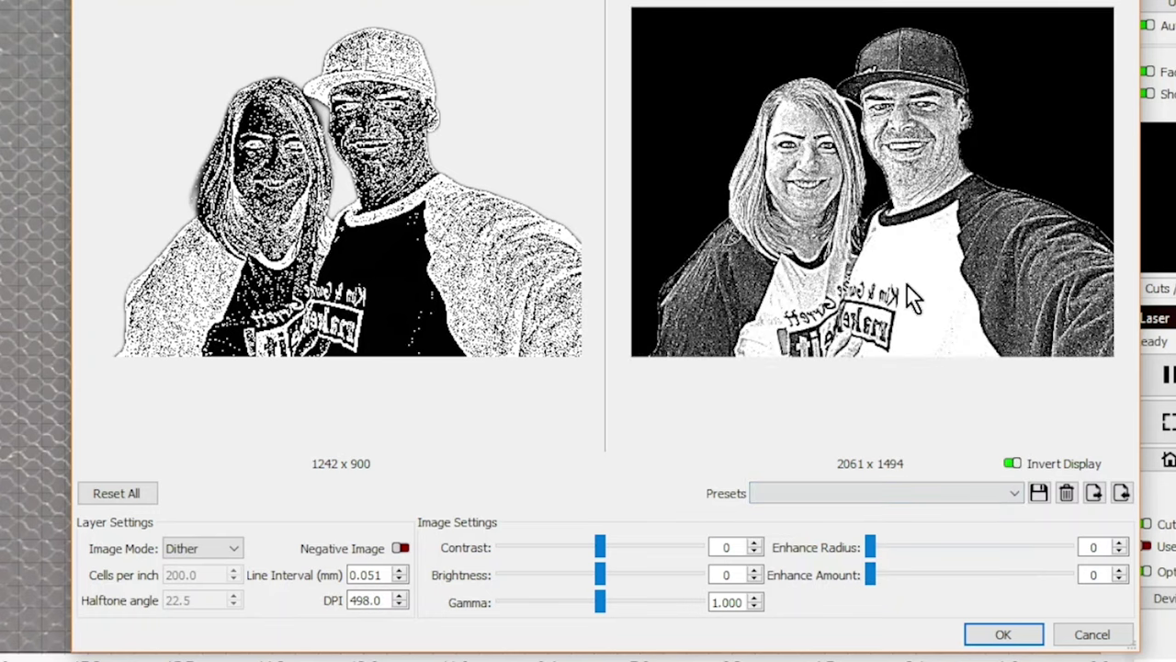
{"action": "scroll", "coordinate": [913, 297], "scroll_direction": "up", "scroll_amount": 1}
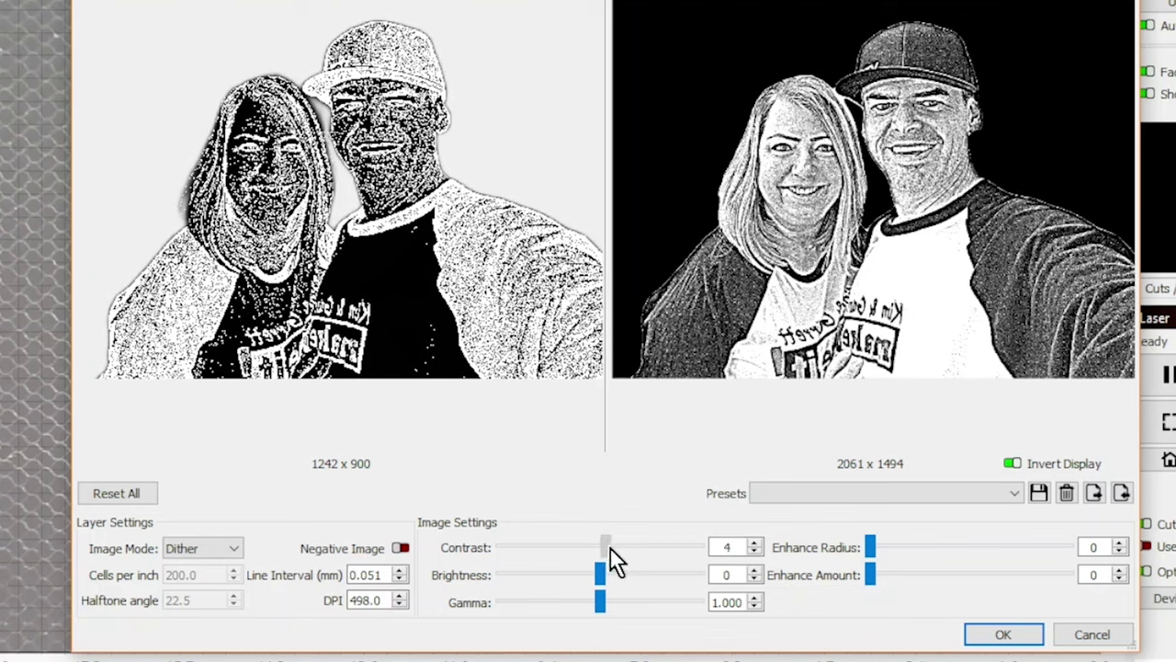
{"action": "mouse_move", "coordinate": [610, 550]}
{"action": "left_mouse_down"}
{"action": "mouse_move", "coordinate": [597, 544]}
{"action": "mouse_move", "coordinate": [608, 556]}
{"action": "left_mouse_up"}
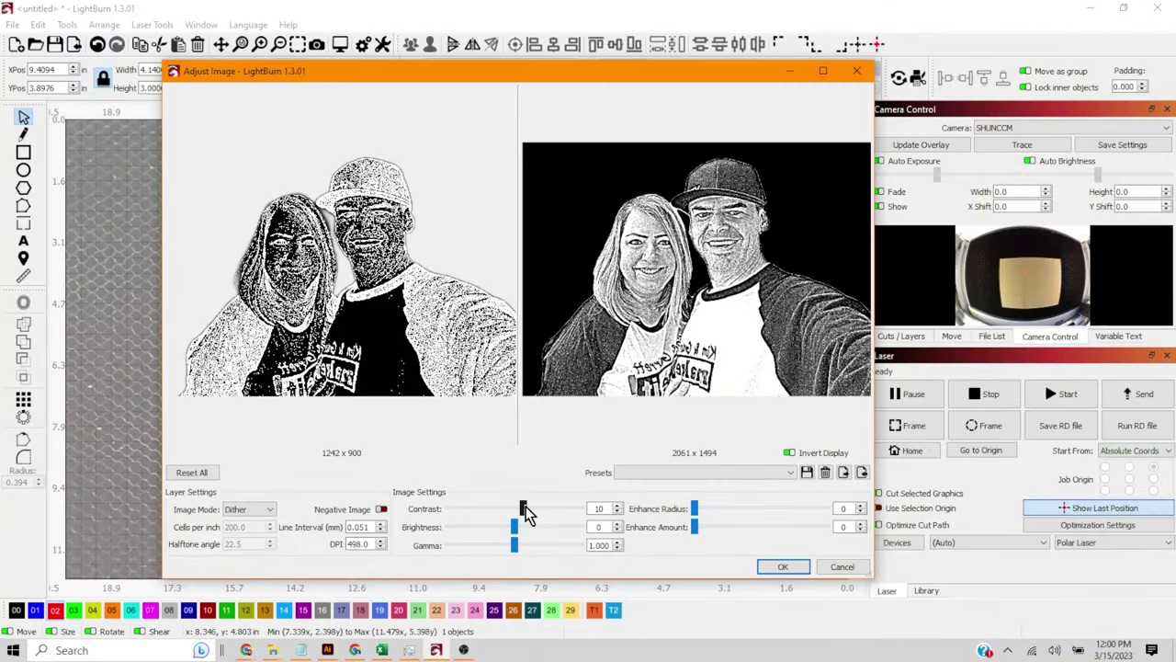
{"action": "left_click_drag", "start_coordinate": [525, 513], "coordinate": [507, 528]}
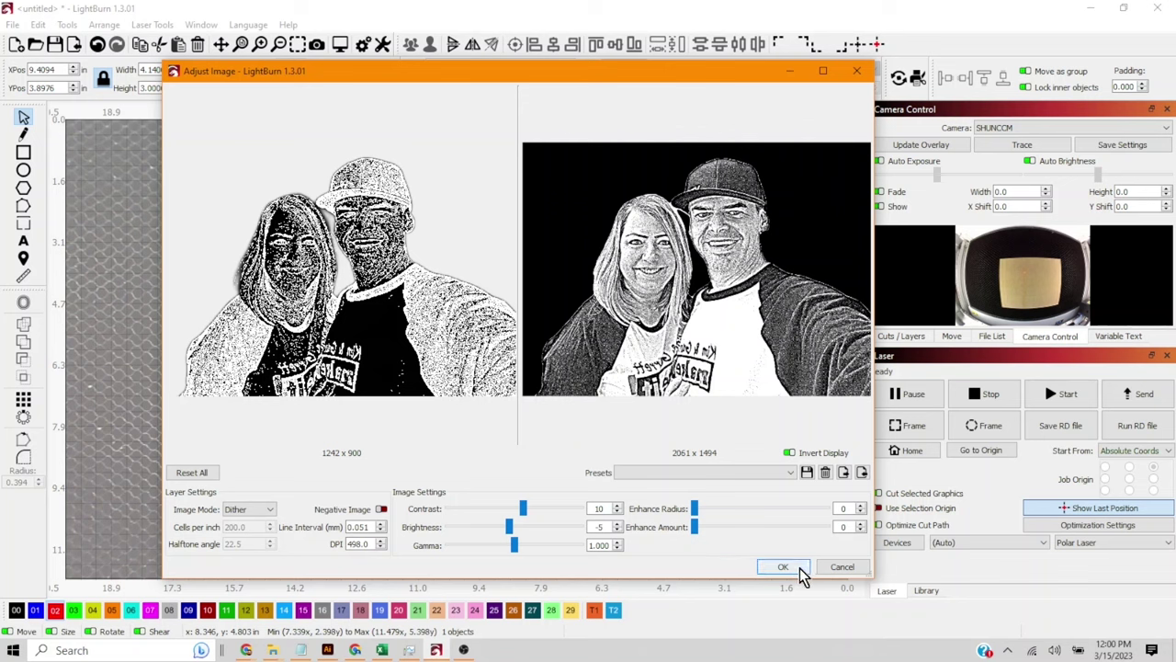
{"action": "left_click", "coordinate": [789, 453]}
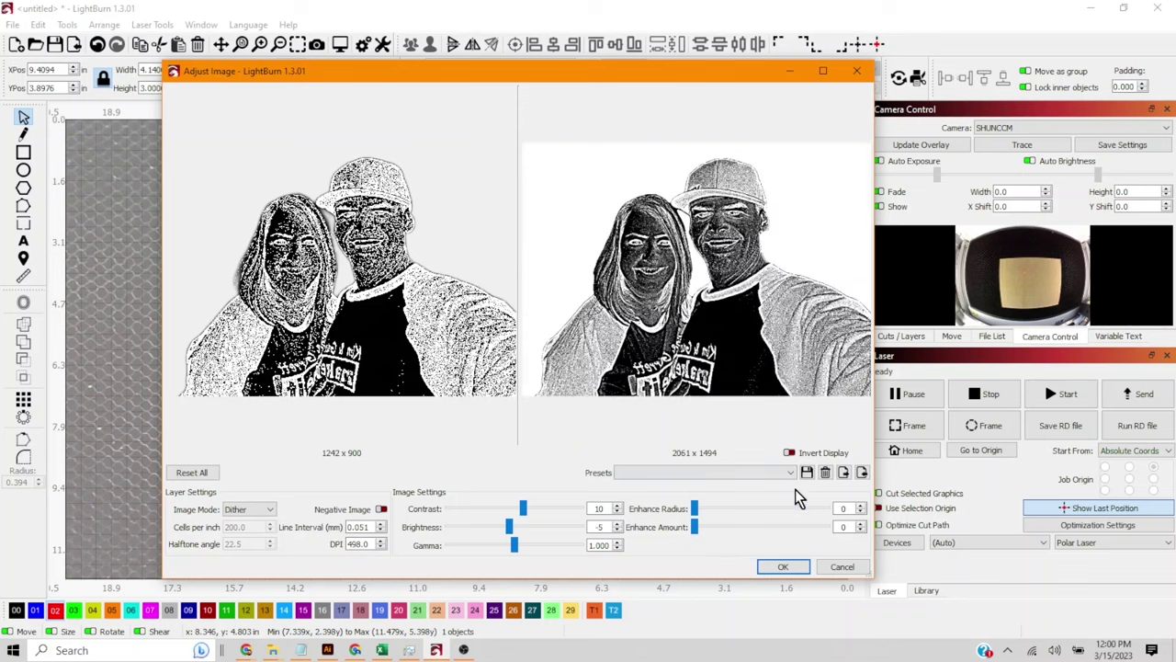
{"action": "left_click", "coordinate": [788, 566]}
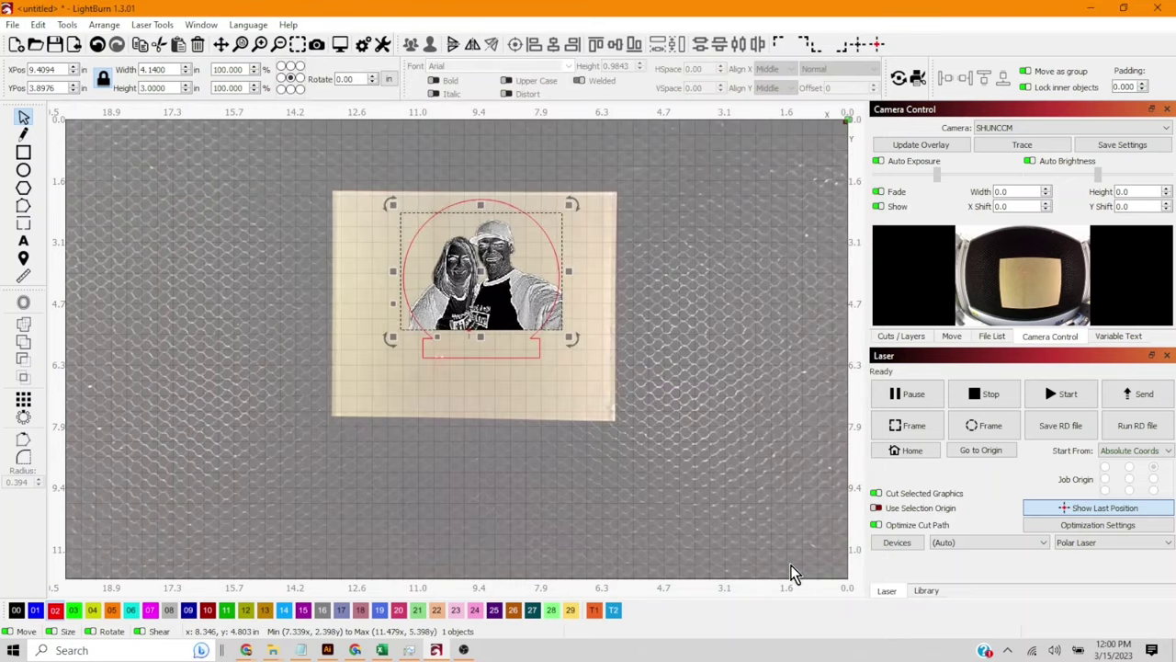
Deselect the photo and open the Cut Settings Editor for layer C00 from the Cuts/Layers list.
{"action": "left_click", "coordinate": [622, 398]}
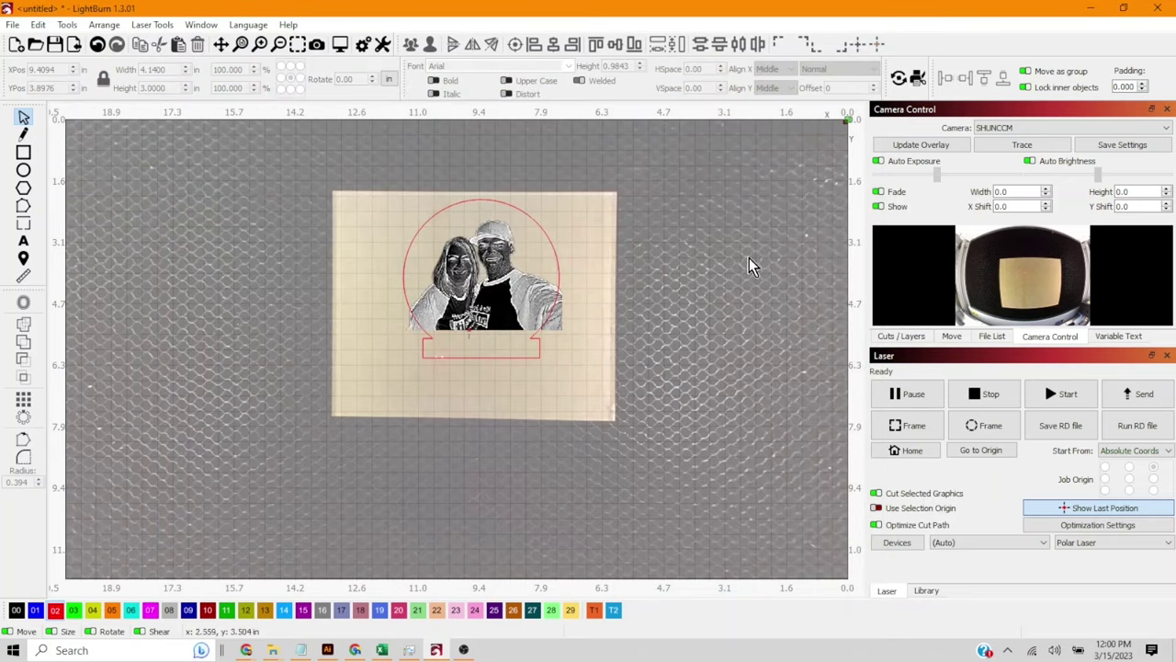
{"action": "left_click", "coordinate": [908, 337]}
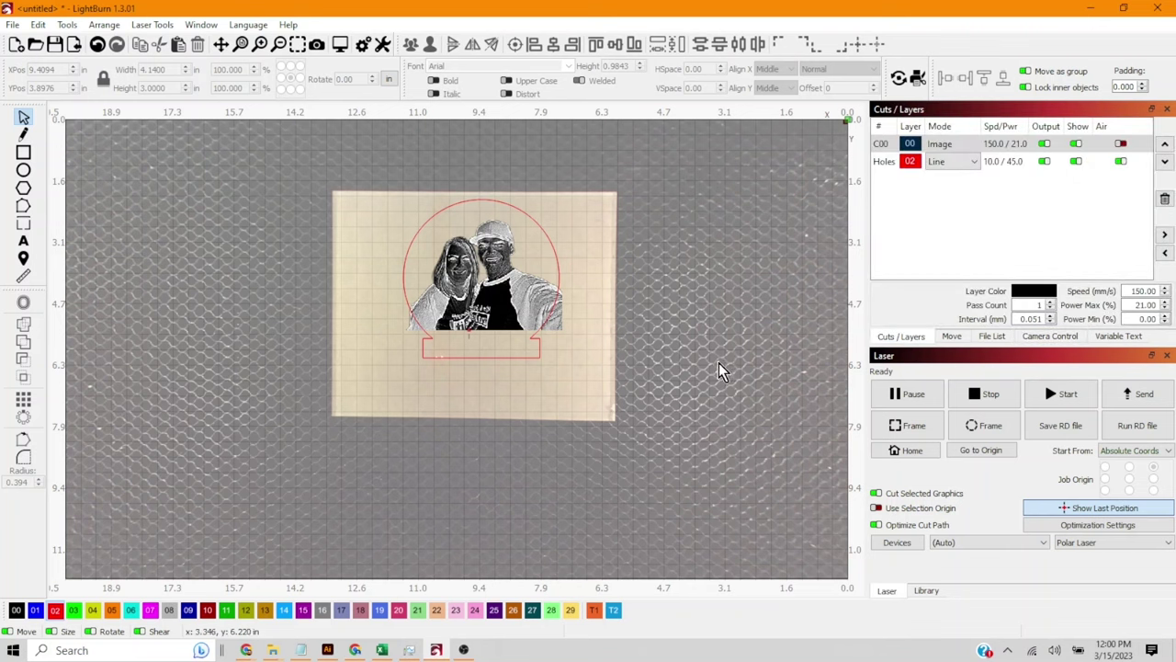
{"action": "double_click", "coordinate": [1014, 145]}
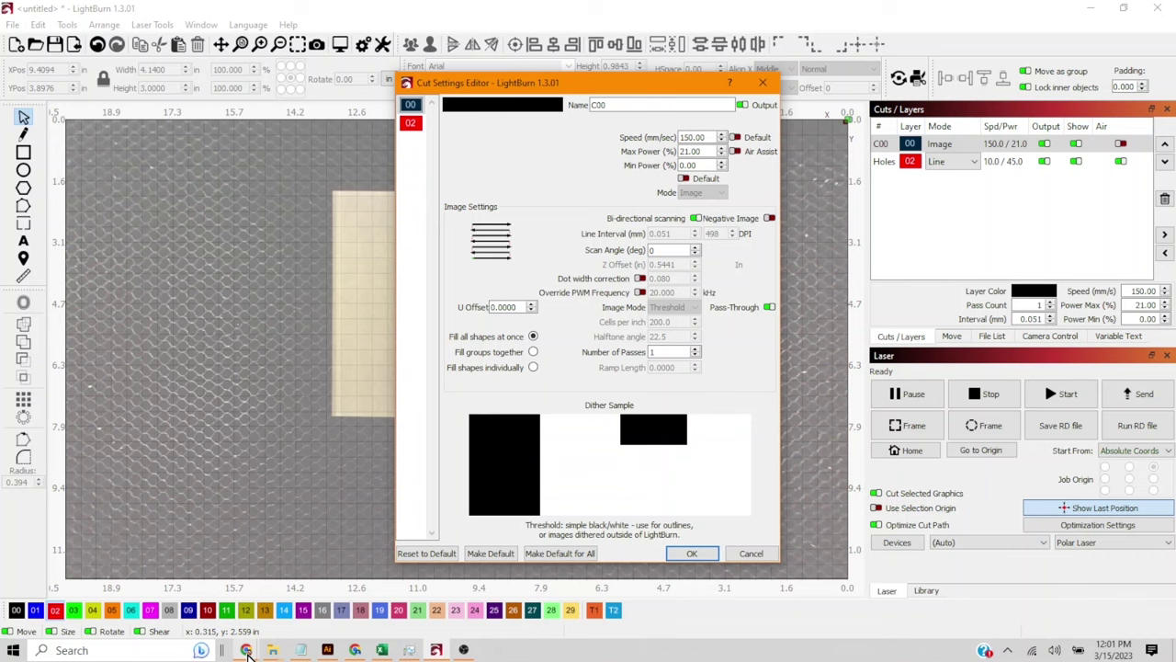
{"action": "mouse_move", "coordinate": [247, 653]}
{"action": "left_click", "coordinate": [221, 556]}
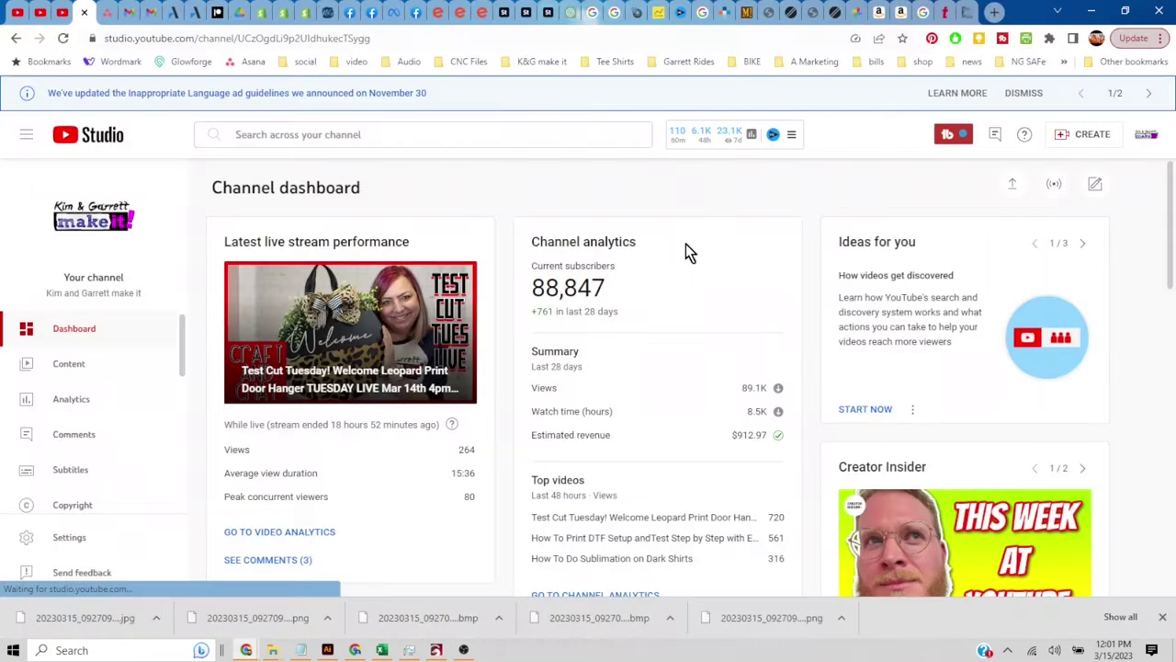
Find the 50w-55w clear acrylic values, 275 mm/s and 22% power, in the Average Parameter Settings PDF.
{"action": "left_click", "coordinate": [812, 22]}
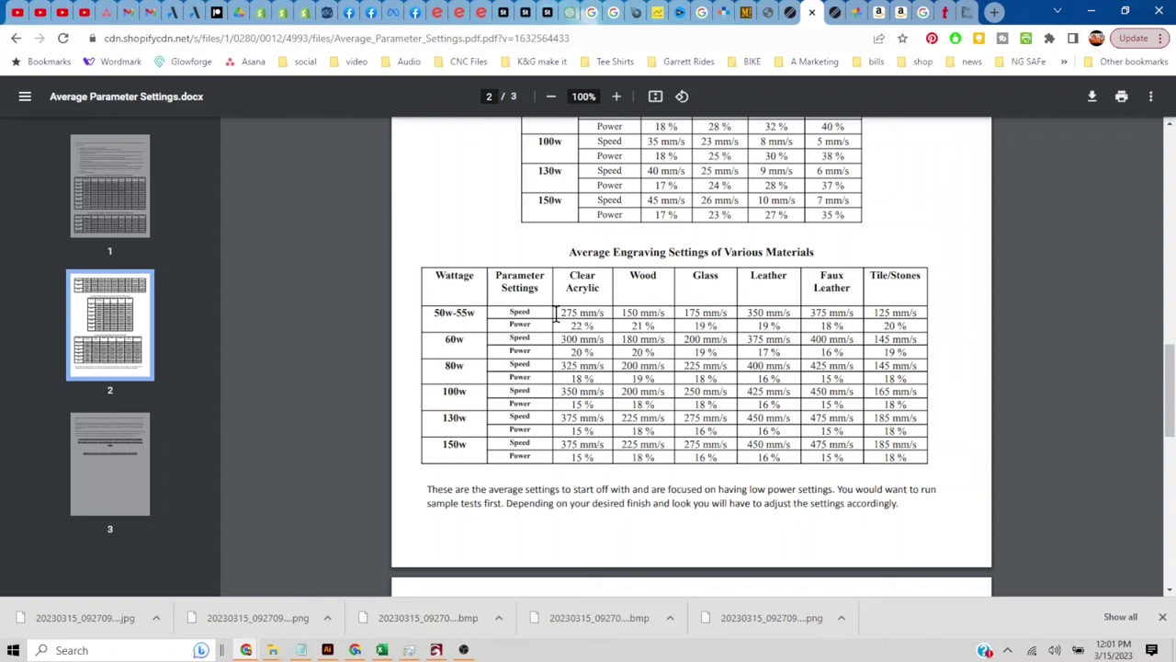
{"action": "left_click_drag", "start_coordinate": [604, 327], "coordinate": [658, 297]}
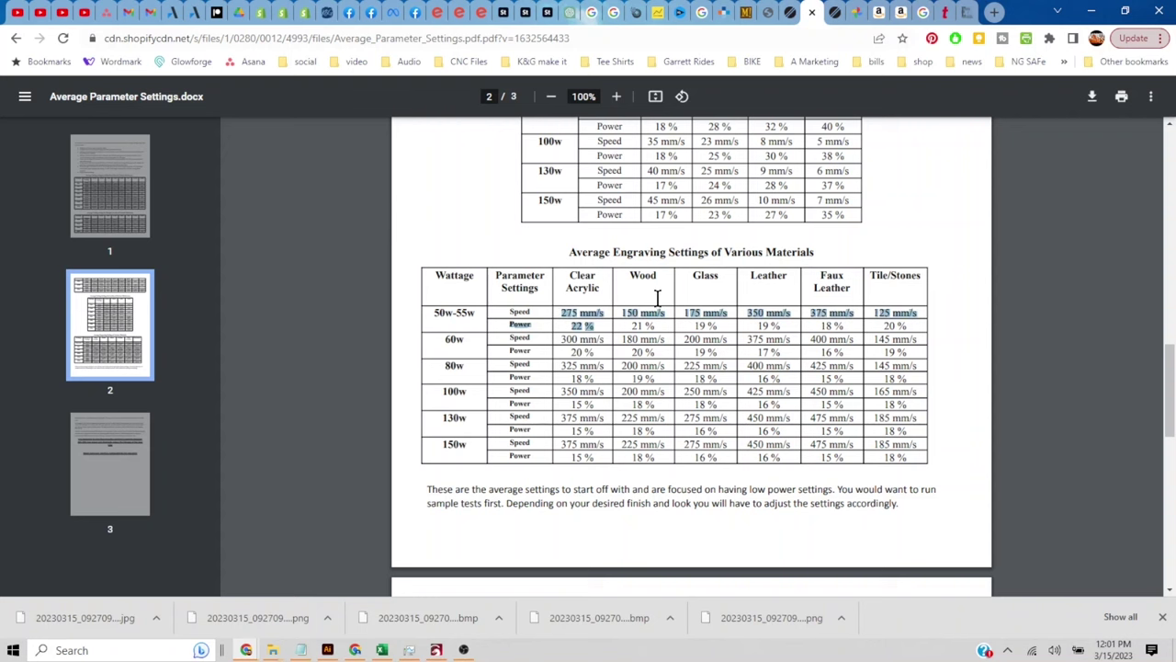
{"action": "left_click", "coordinate": [1098, 13]}
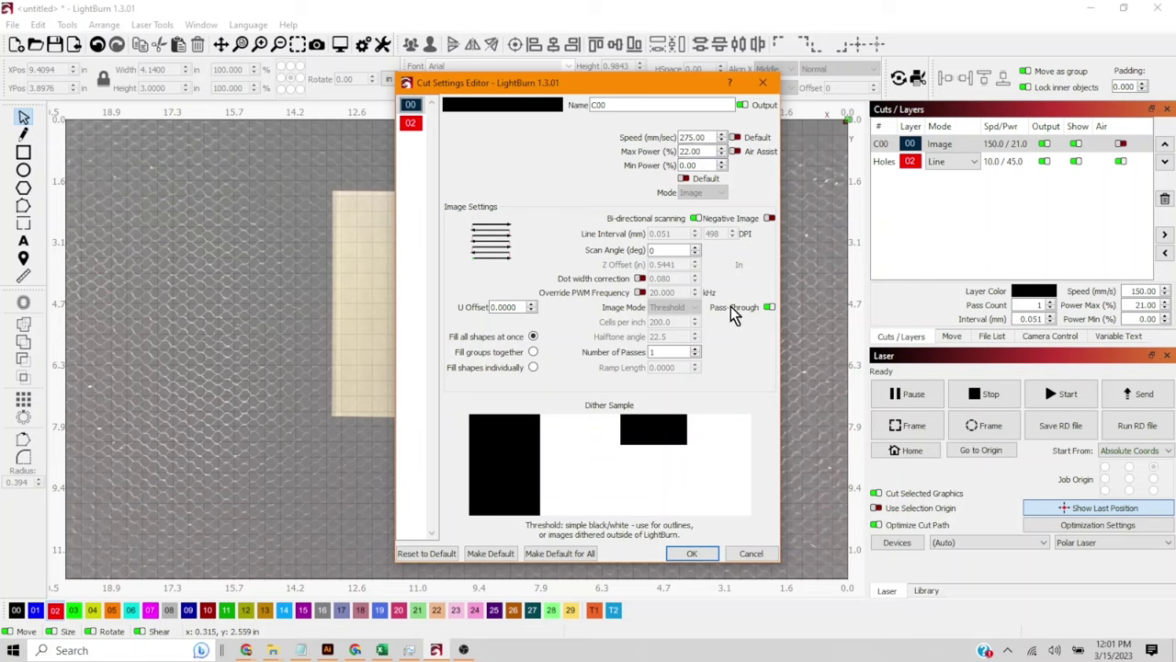
Confirm layer C00 at 275 mm/s speed and 22% power.
{"action": "left_click", "coordinate": [769, 310]}
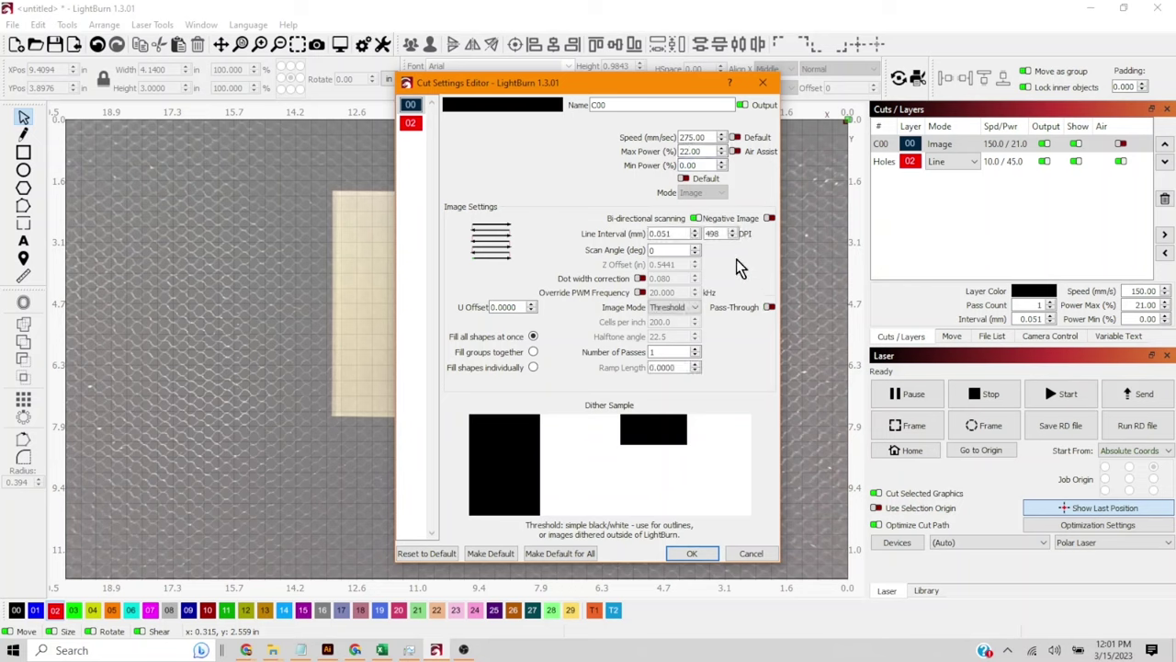
{"action": "left_click", "coordinate": [770, 309]}
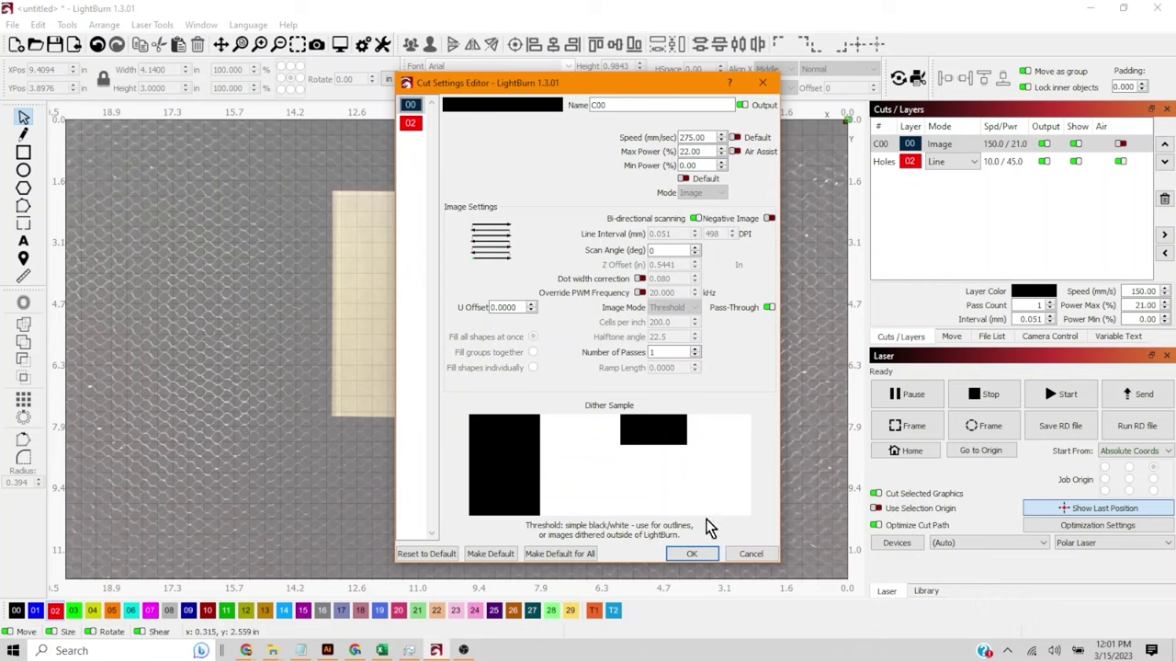
{"action": "left_click", "coordinate": [693, 554]}
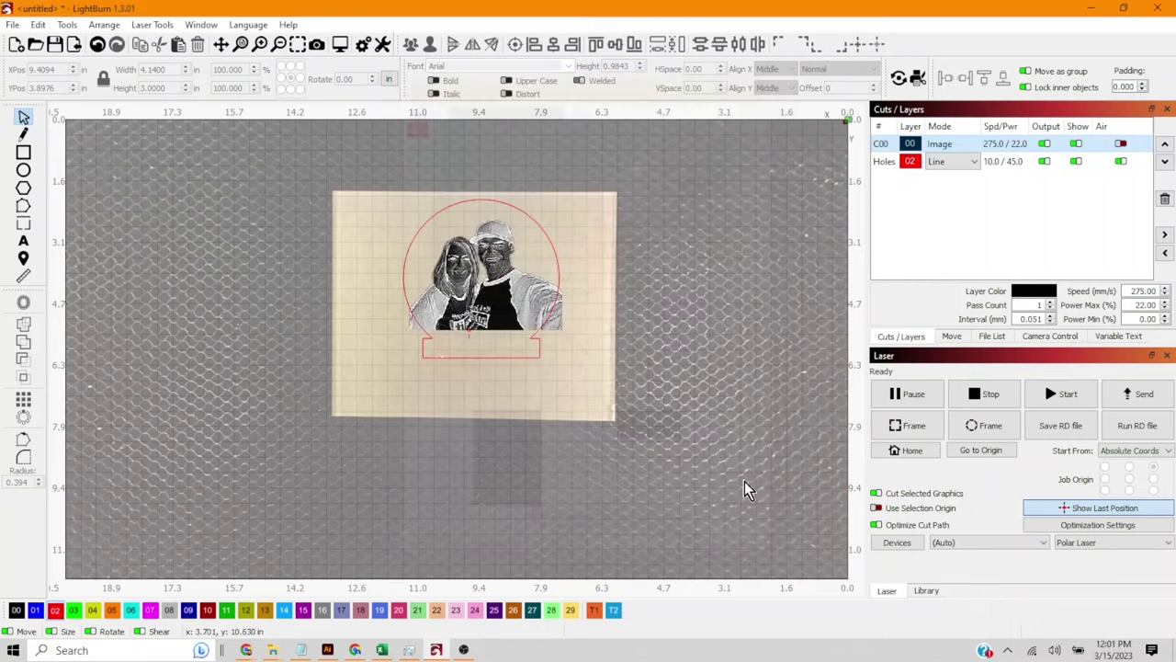
Review the Holes and C00 layer settings, then select the photo and holes outline.
{"action": "double_click", "coordinate": [1016, 161]}
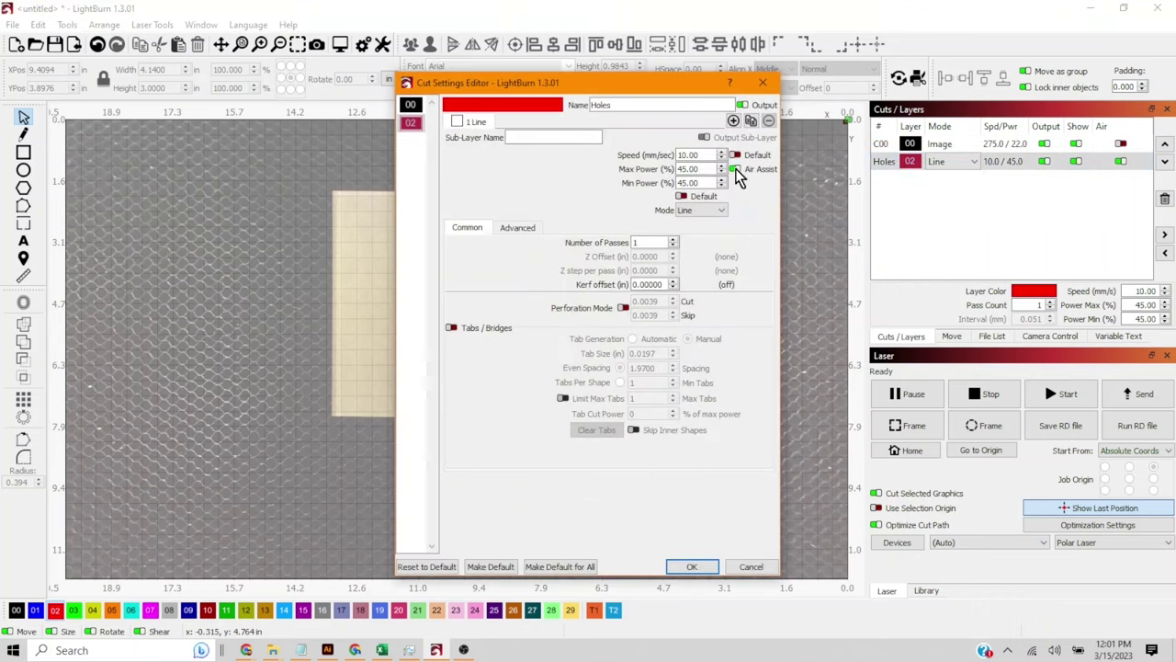
{"action": "left_click", "coordinate": [763, 85]}
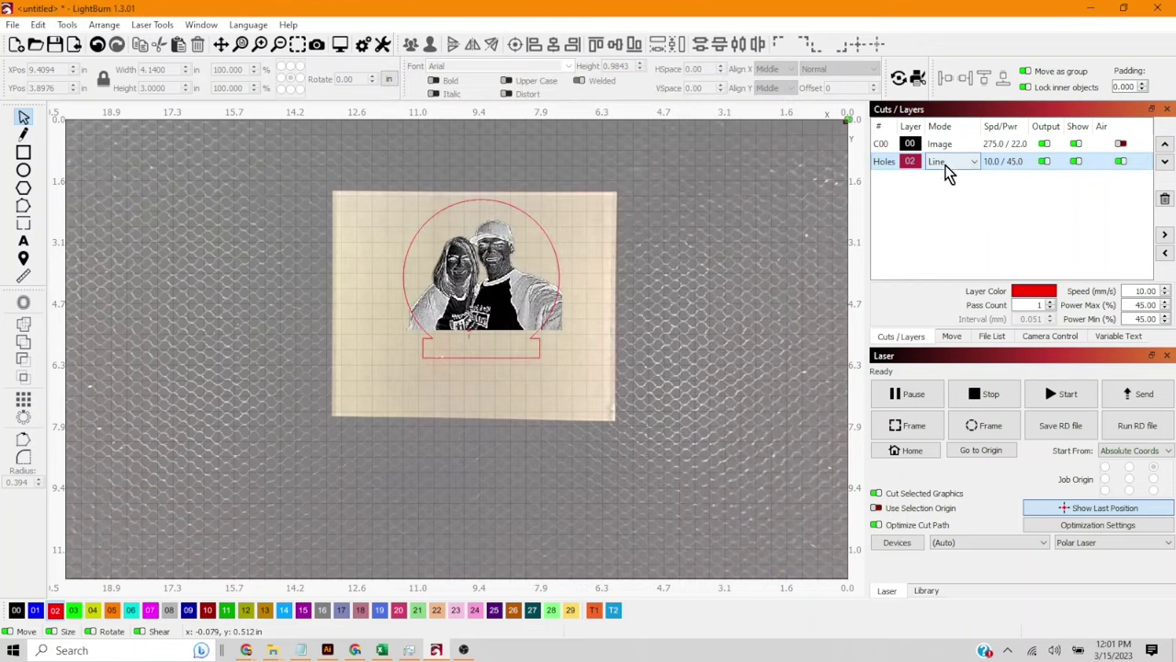
{"action": "double_click", "coordinate": [1002, 146]}
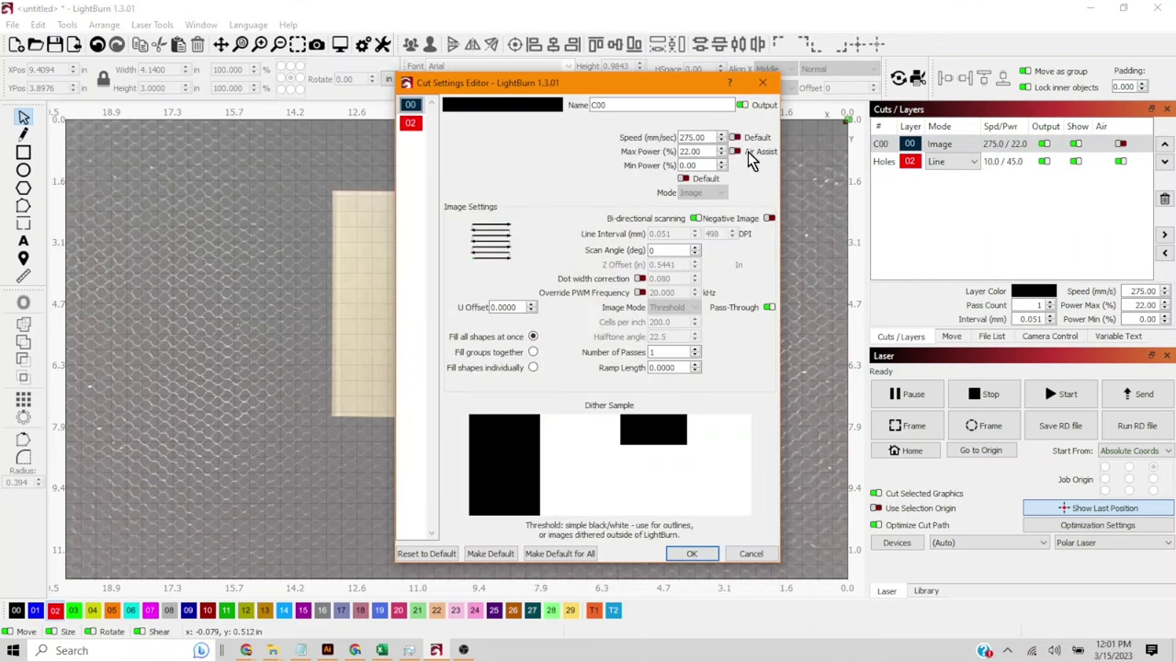
{"action": "left_click", "coordinate": [764, 85]}
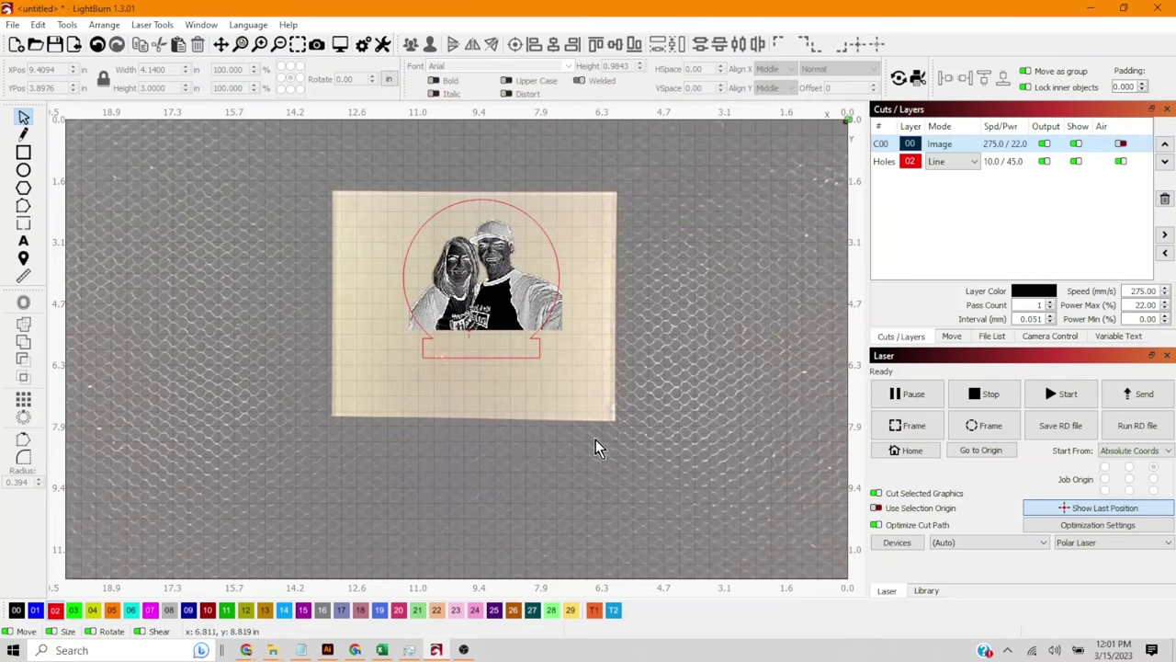
{"action": "left_click_drag", "start_coordinate": [602, 418], "coordinate": [331, 147]}
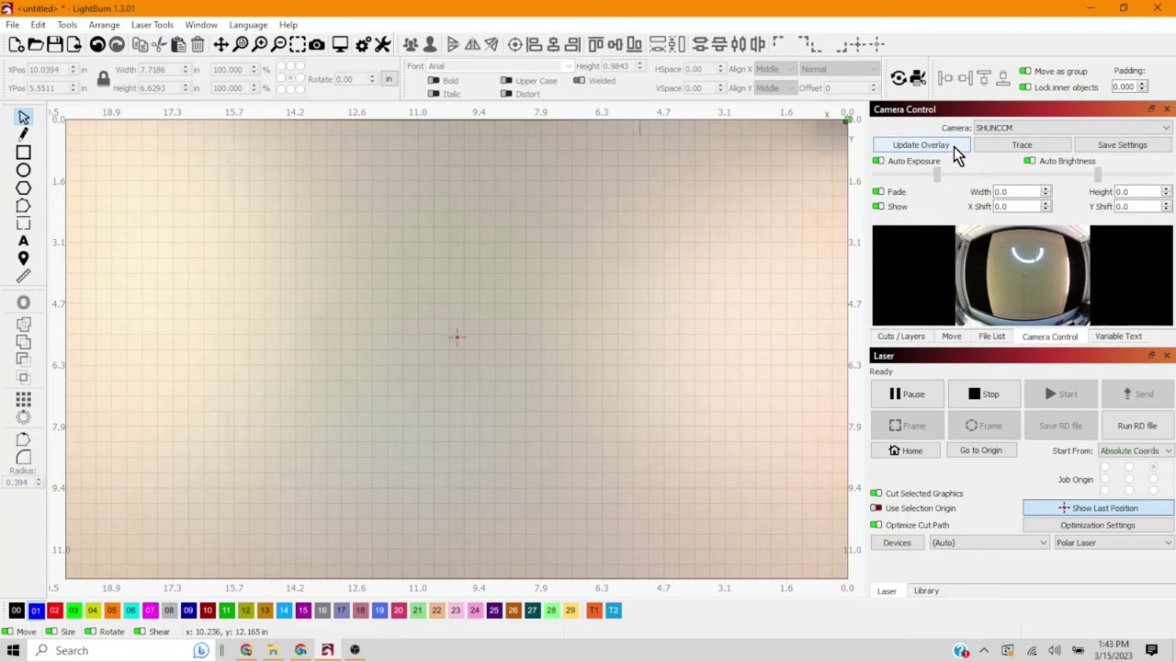
Refresh the camera overlay and import the VANS BMX PRO CUP logo JPG from Downloads onto layer C01.
{"action": "left_click", "coordinate": [954, 148]}
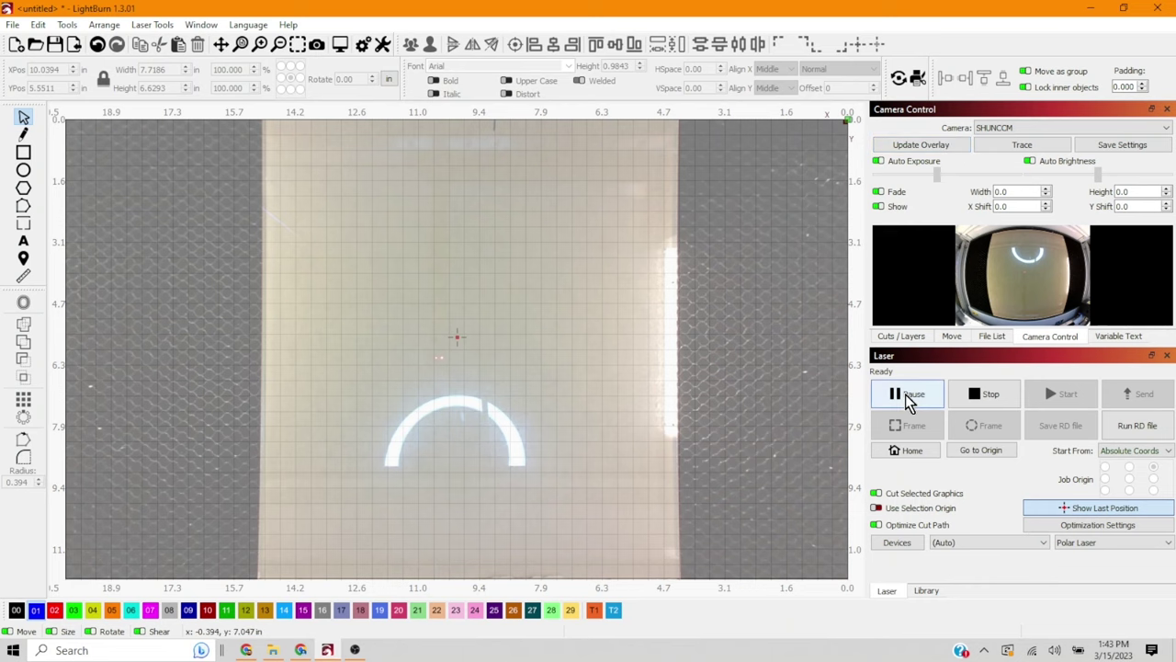
{"action": "left_click", "coordinate": [923, 339]}
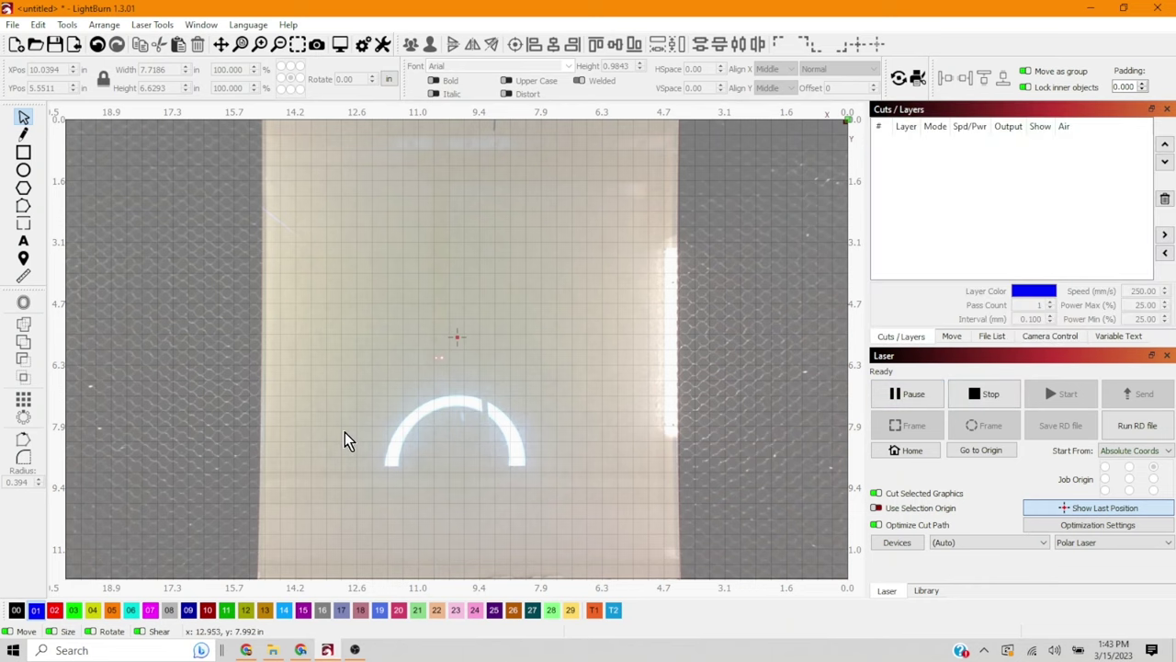
{"action": "left_click", "coordinate": [272, 650]}
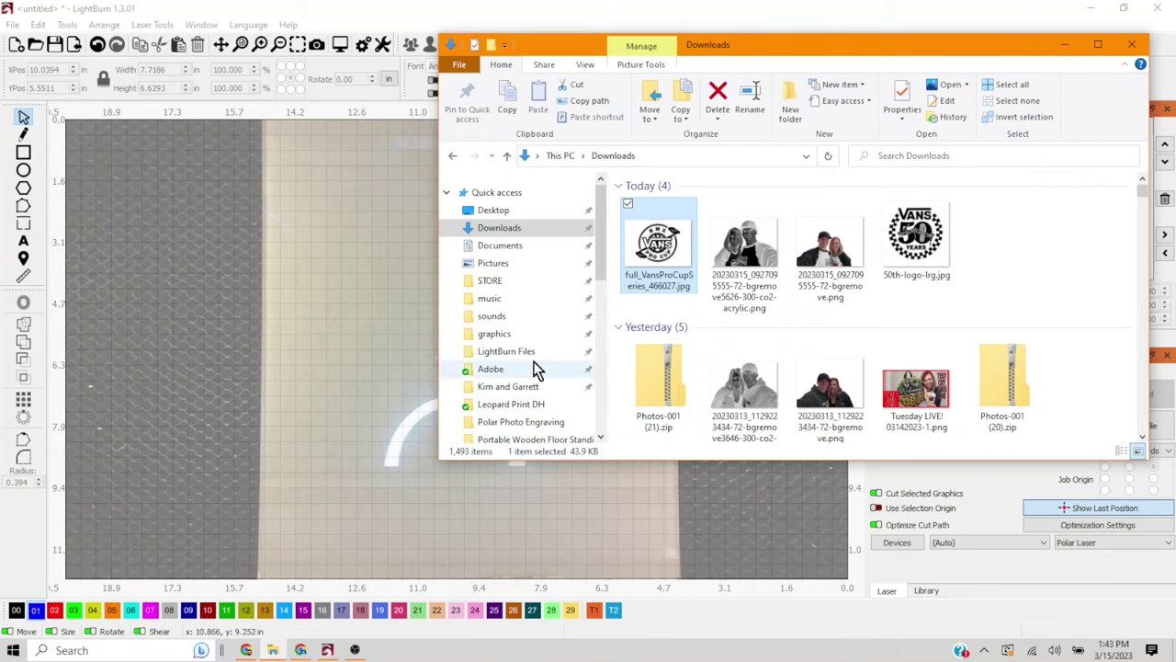
{"action": "left_click_drag", "start_coordinate": [659, 243], "coordinate": [474, 317]}
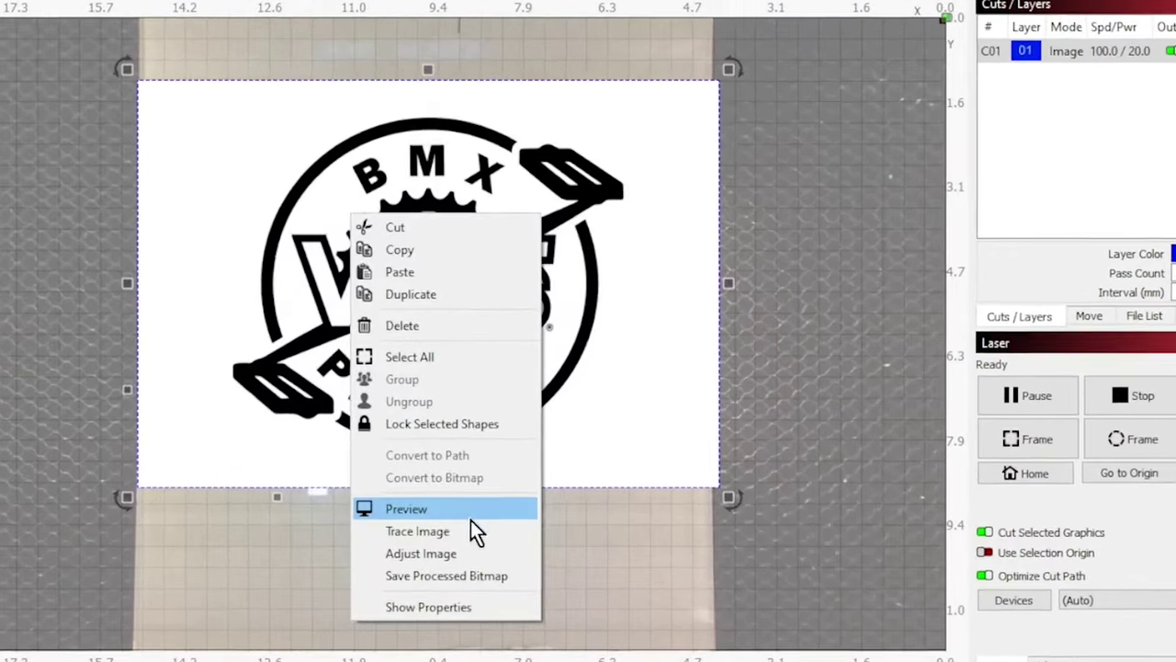
Trace the logo image at threshold 128 into vector outlines on a Line layer.
{"action": "left_click", "coordinate": [450, 504]}
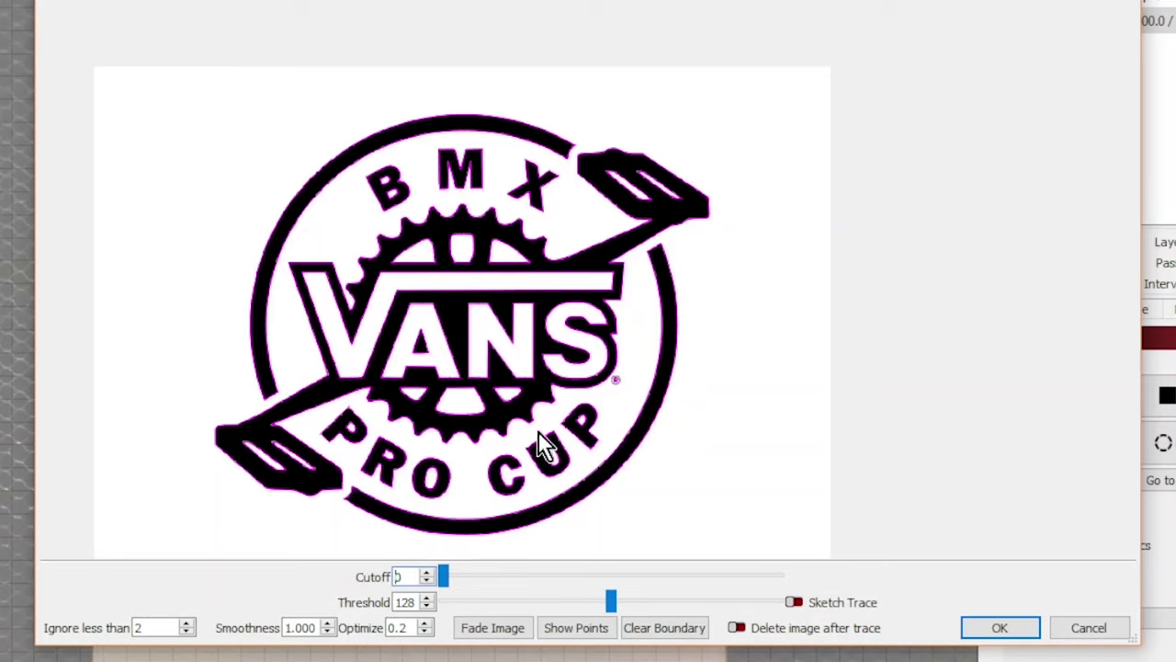
{"action": "scroll", "coordinate": [510, 426], "scroll_direction": "up", "scroll_amount": 5}
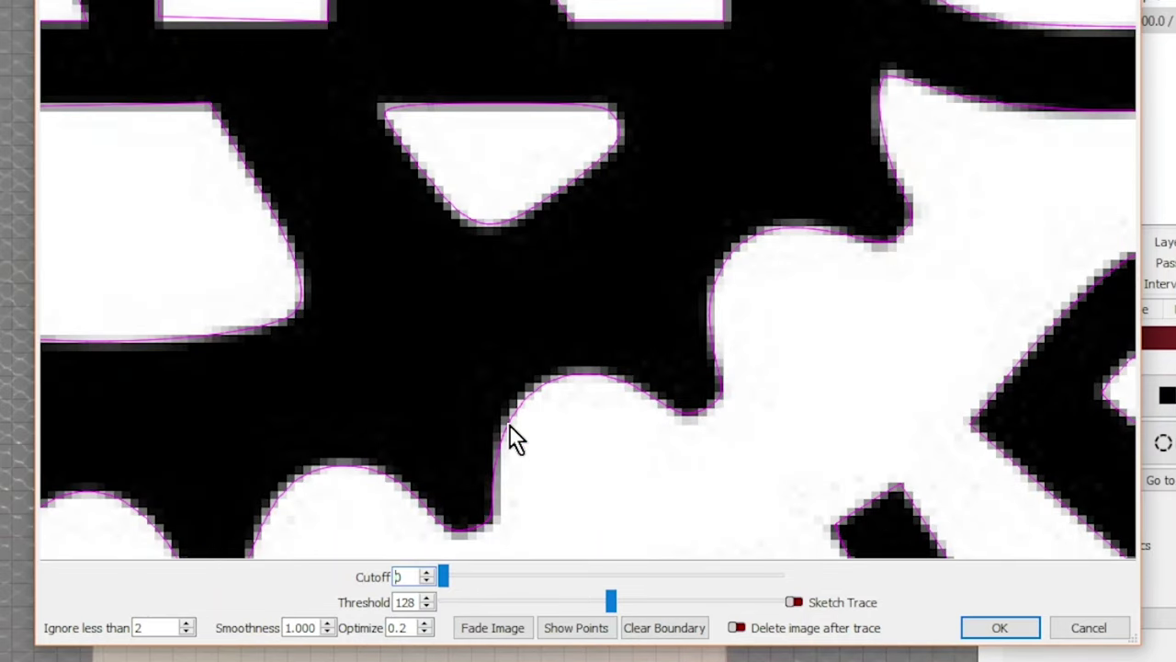
{"action": "scroll", "coordinate": [510, 425], "scroll_direction": "down", "scroll_amount": 5}
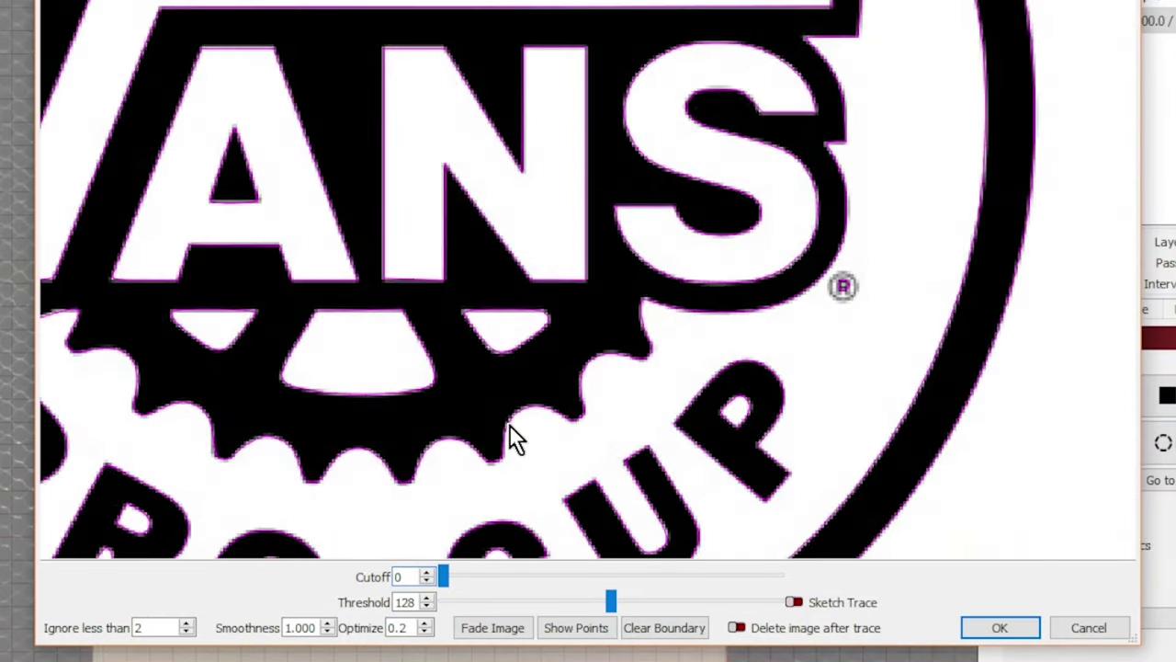
{"action": "scroll", "coordinate": [509, 424], "scroll_direction": "down", "scroll_amount": 1}
{"action": "scroll", "coordinate": [509, 436], "scroll_direction": "down", "scroll_amount": 3}
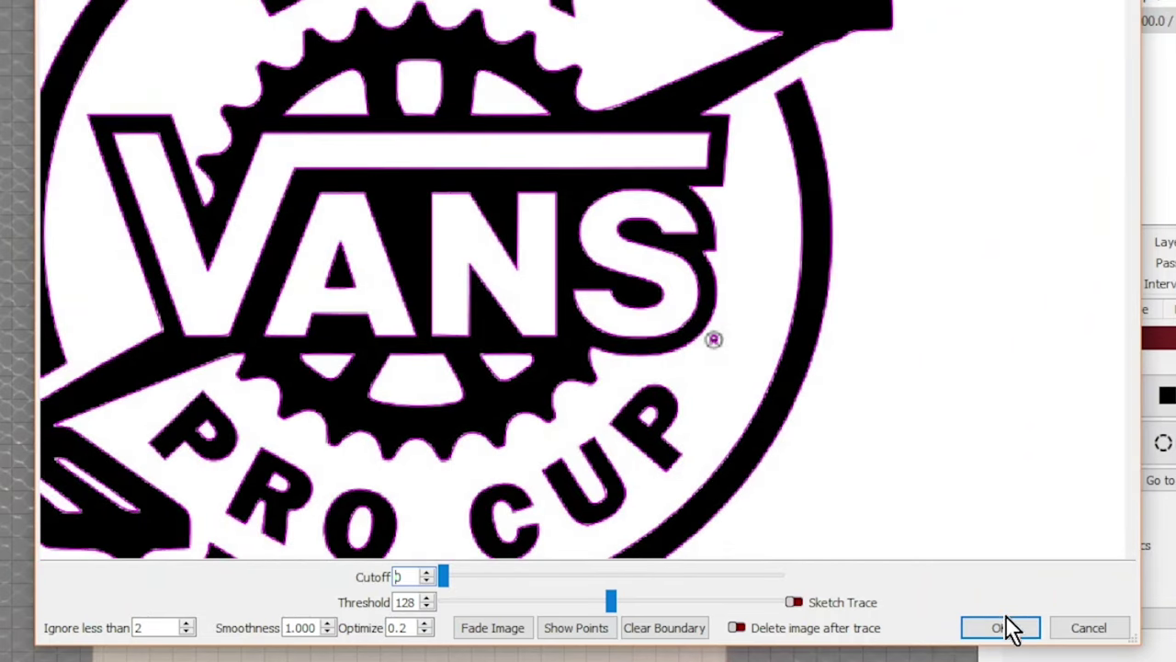
{"action": "left_click", "coordinate": [1008, 632]}
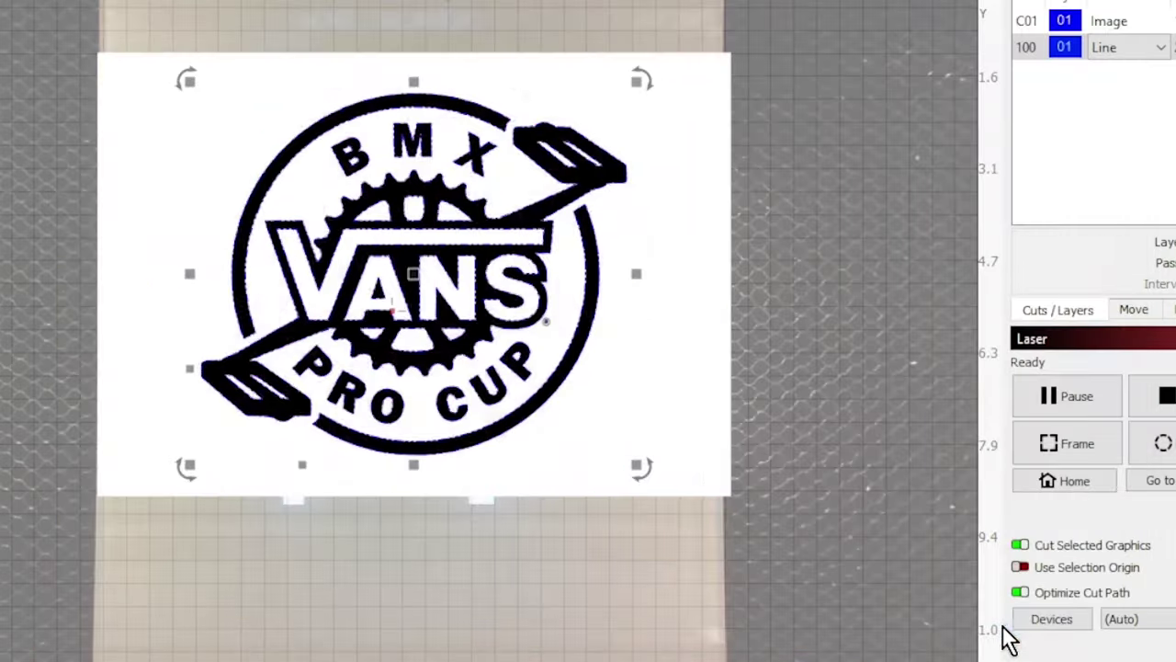
Delete the logo bitmap and move the 7.26 × 6.17 in traced outline onto the material.
{"action": "left_click_drag", "start_coordinate": [421, 279], "coordinate": [742, 323]}
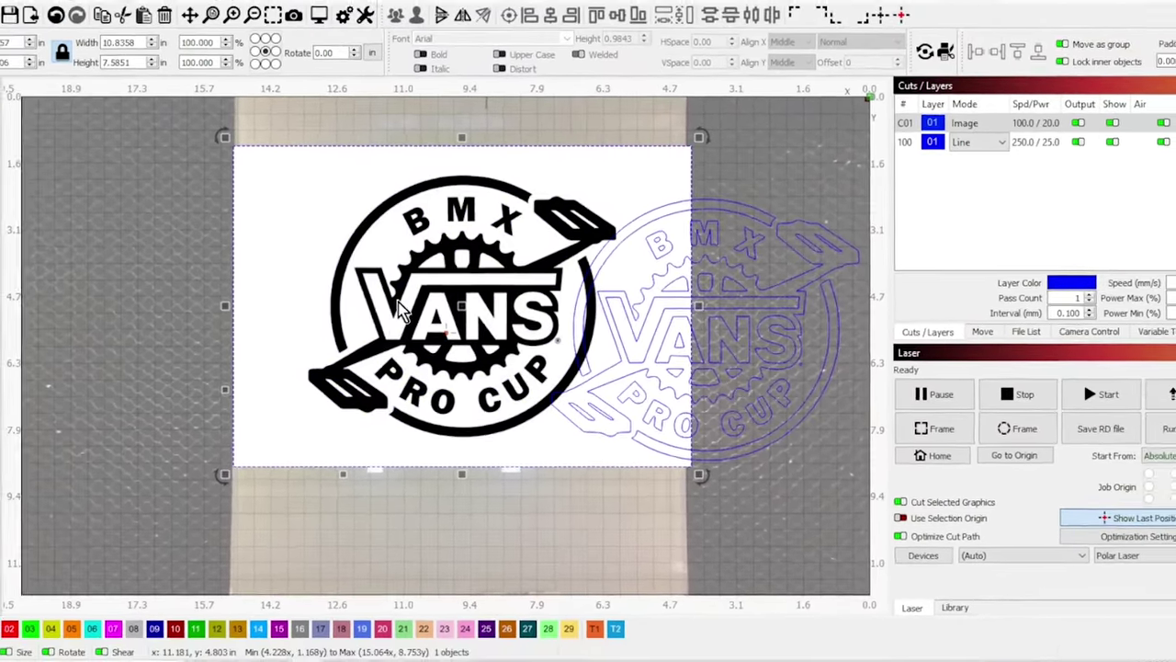
{"action": "key", "text": "Delete"}
{"action": "left_click", "coordinate": [706, 335]}
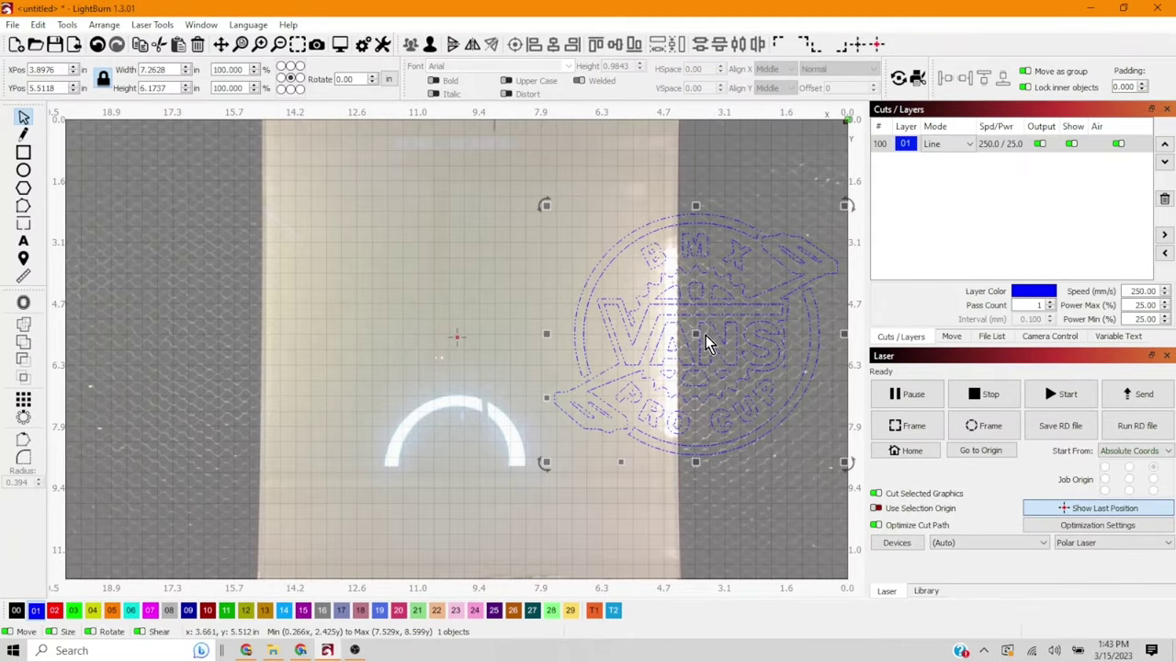
{"action": "mouse_move", "coordinate": [704, 331]}
{"action": "left_mouse_down"}
{"action": "mouse_move", "coordinate": [536, 321]}
{"action": "mouse_move", "coordinate": [465, 298]}
{"action": "left_mouse_up"}
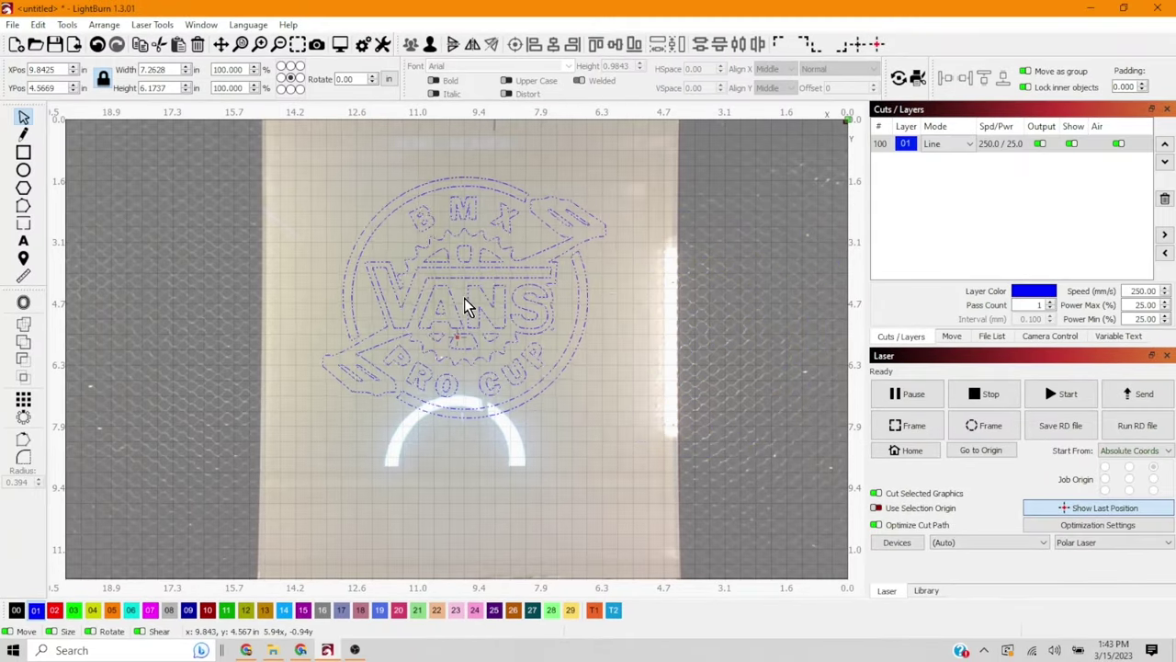
{"action": "left_click", "coordinate": [780, 235]}
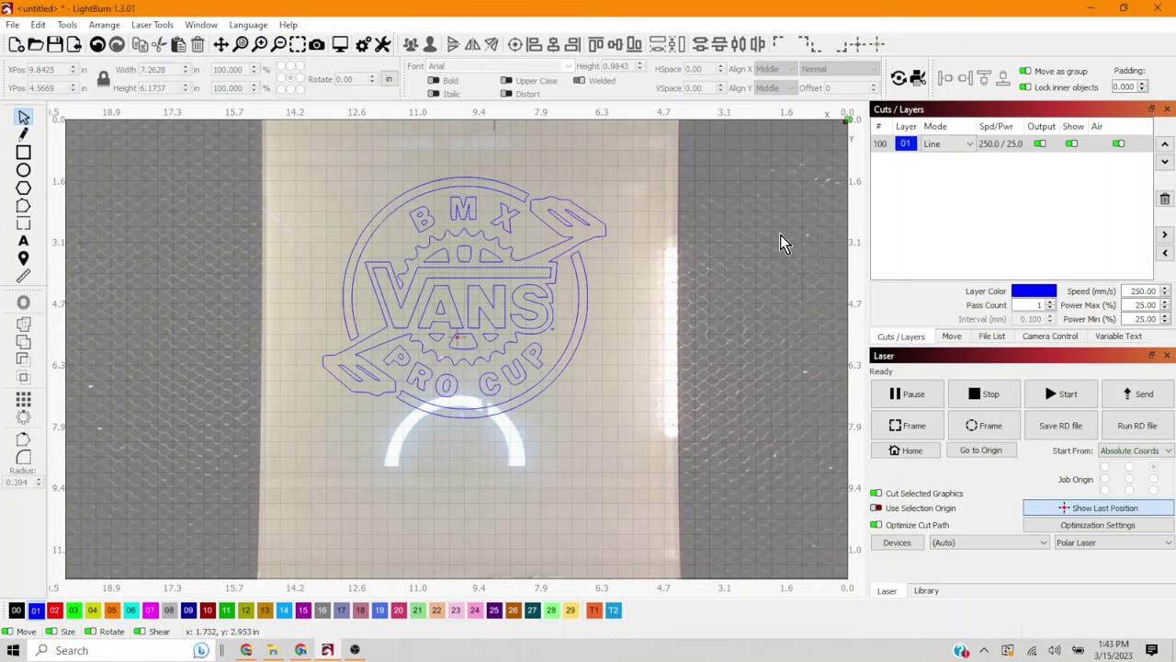
{"action": "key", "text": "ctrl+a"}
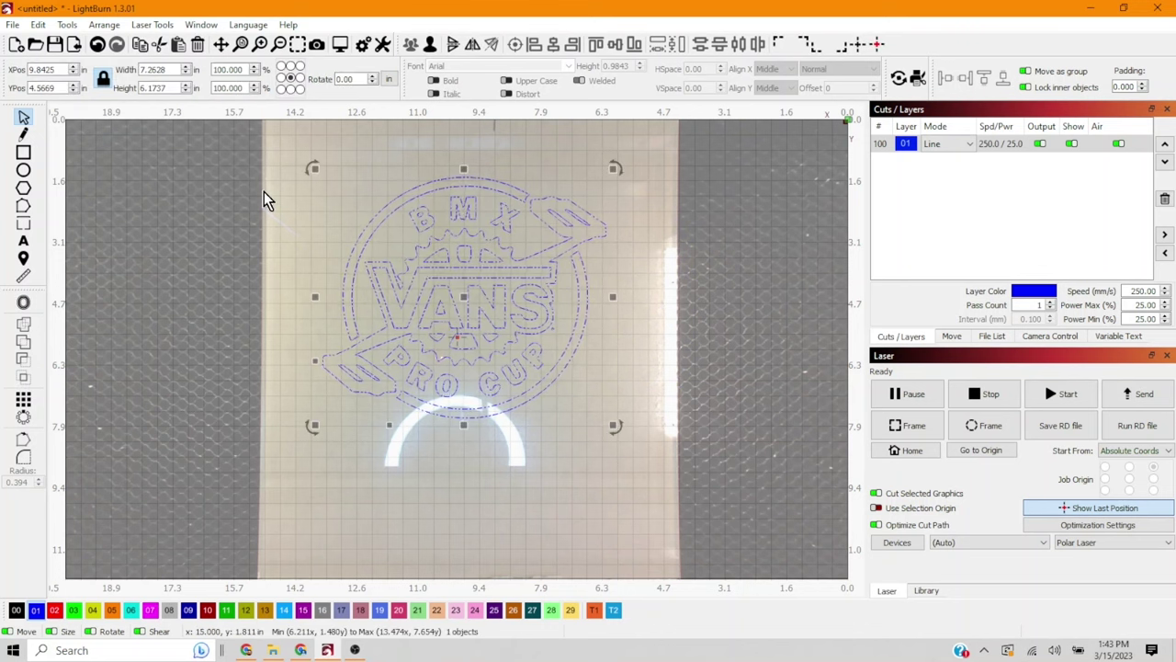
{"action": "left_click", "coordinate": [67, 25]}
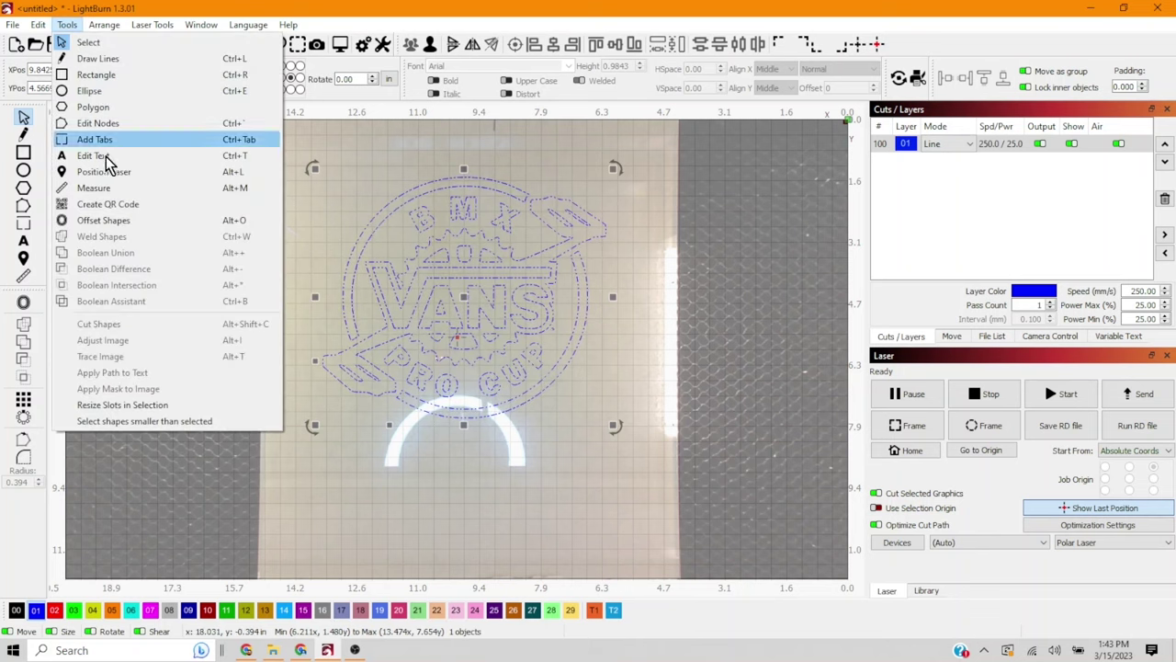
Set up a 0.25 in outward, round-cornered offset around the logo's outer shapes only.
{"action": "left_click", "coordinate": [105, 220]}
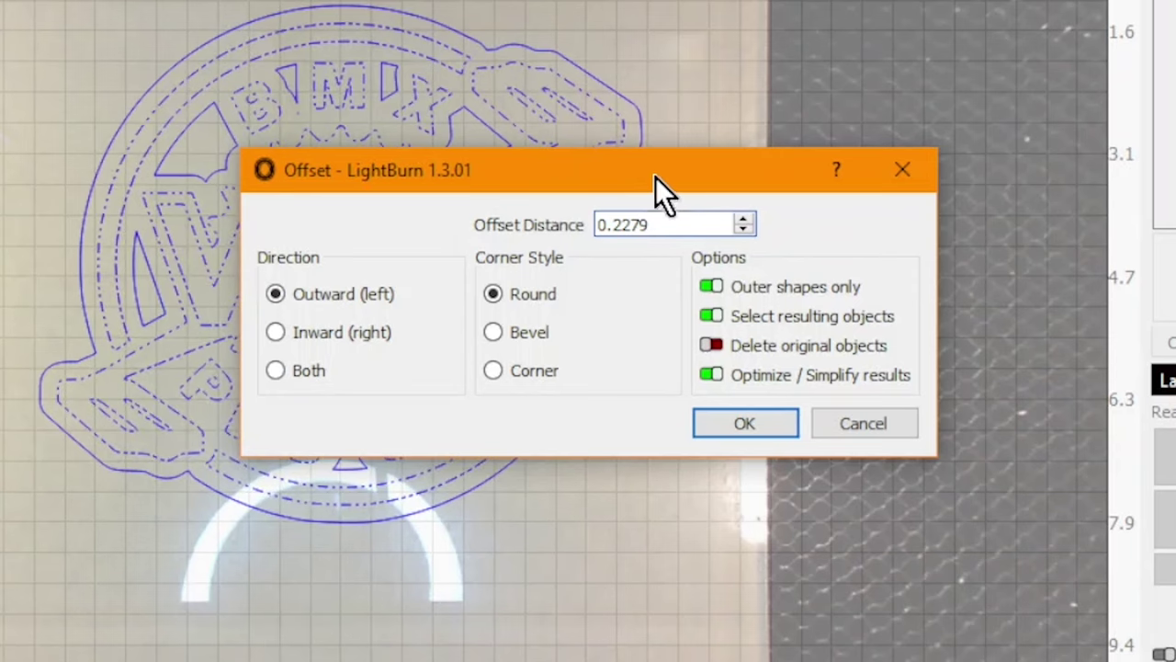
{"action": "left_click_drag", "start_coordinate": [656, 176], "coordinate": [892, 168]}
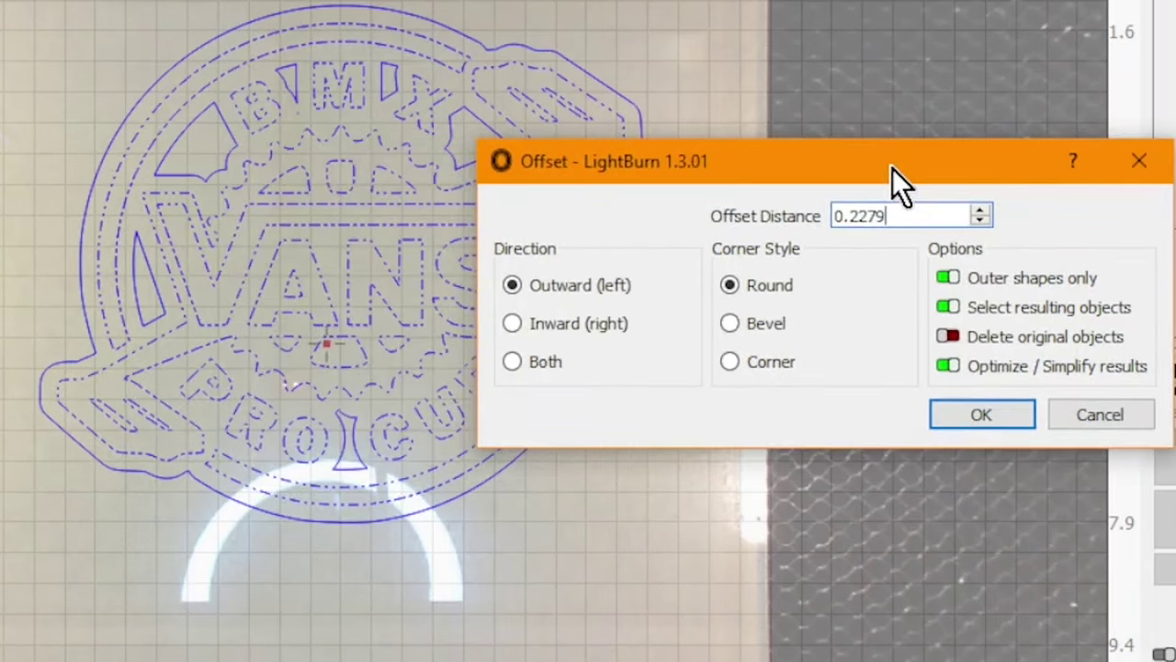
{"action": "left_click", "coordinate": [984, 222]}
{"action": "left_click", "coordinate": [984, 222]}
{"action": "left_click", "coordinate": [983, 223]}
{"action": "left_click", "coordinate": [984, 222]}
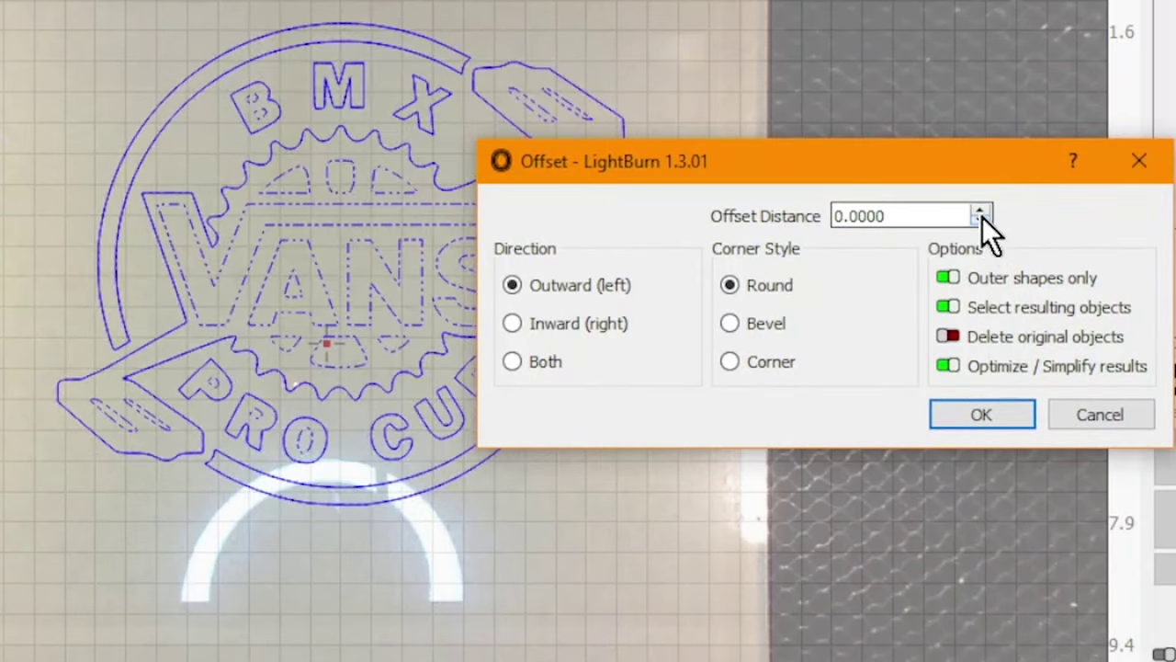
{"action": "left_click", "coordinate": [981, 212]}
{"action": "left_click", "coordinate": [980, 212]}
{"action": "left_click", "coordinate": [981, 212]}
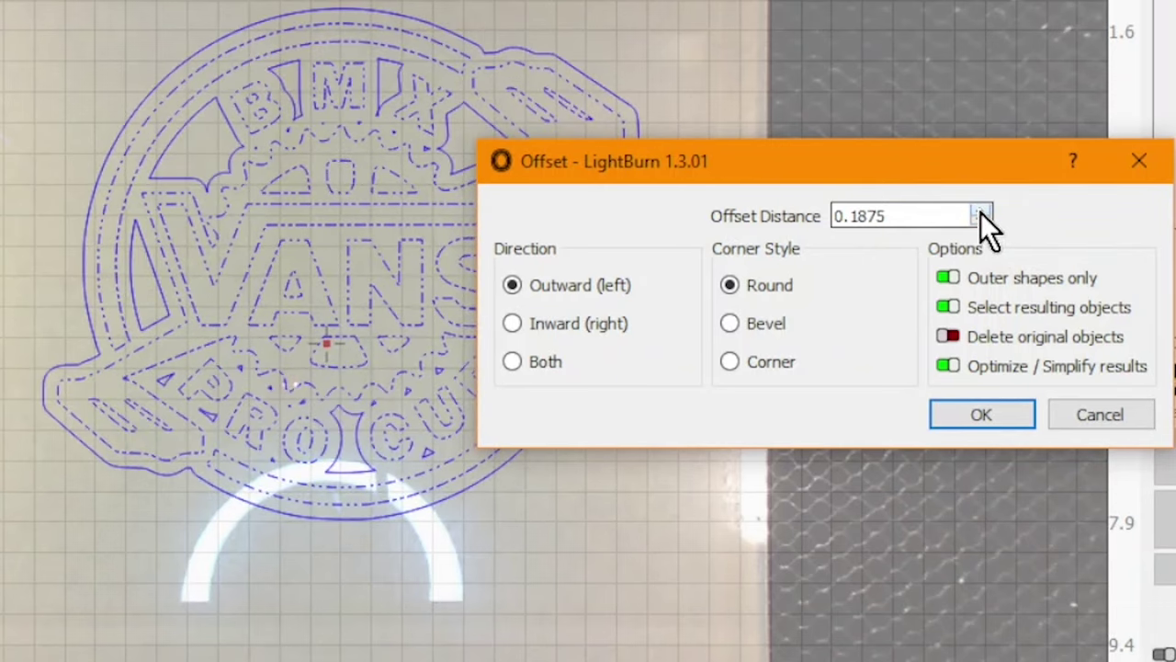
{"action": "left_click", "coordinate": [980, 213]}
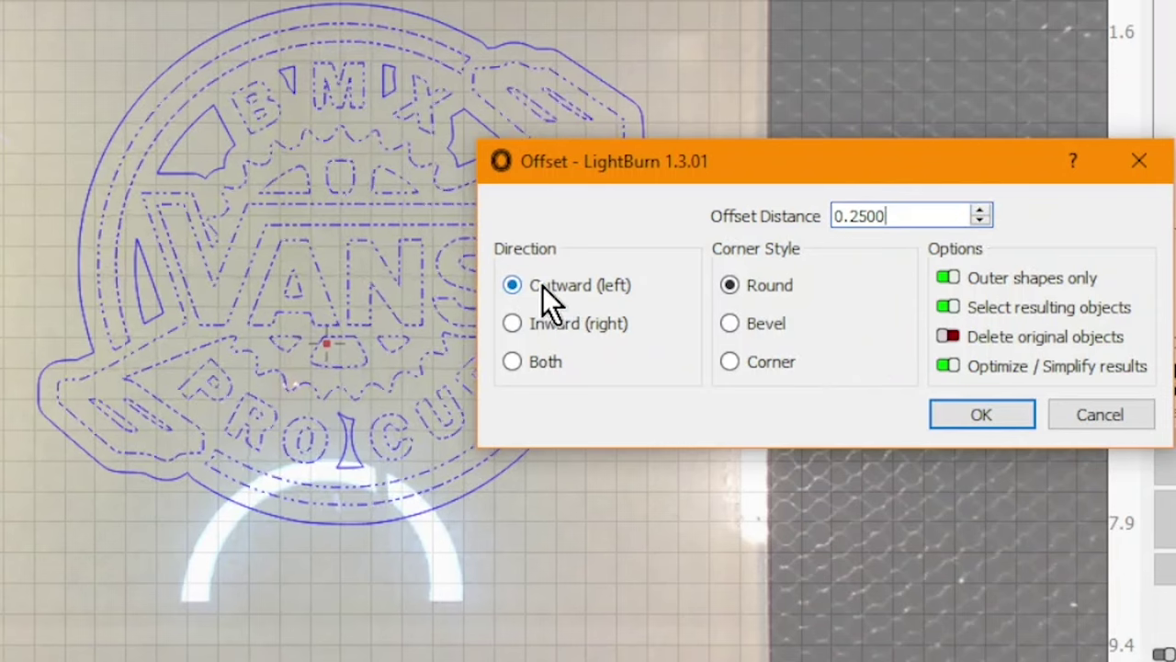
{"action": "left_click", "coordinate": [948, 279]}
{"action": "left_click", "coordinate": [949, 279]}
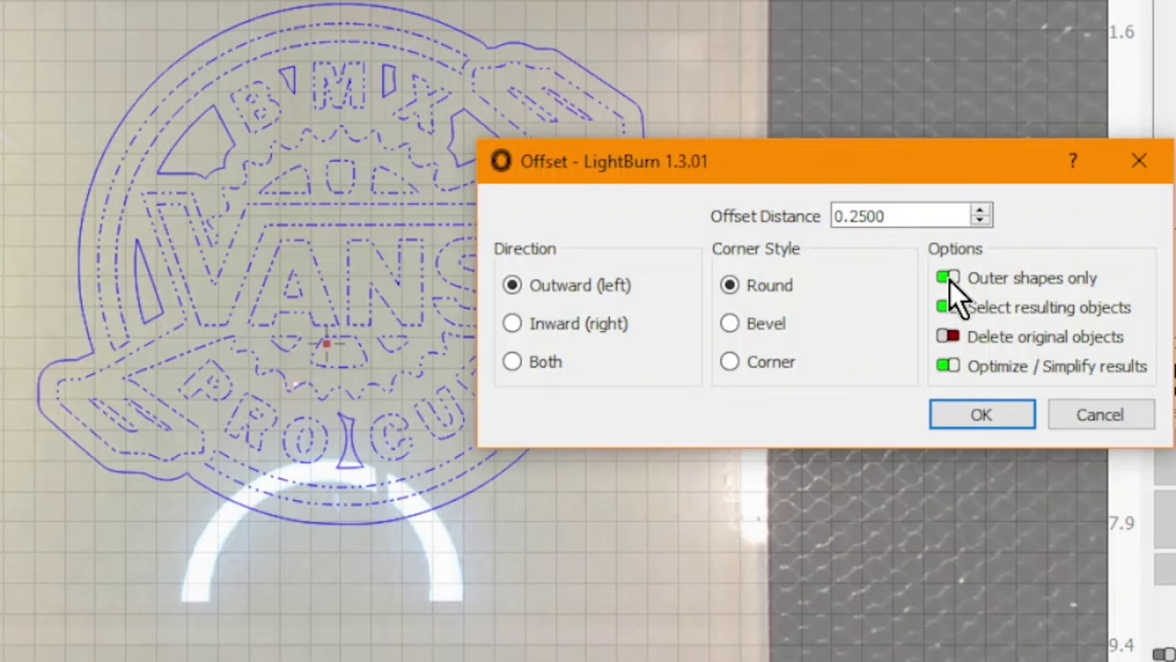
Apply the offset, put it on the red Holes layer, and ungroup it into separate pieces.
{"action": "left_click", "coordinate": [971, 416]}
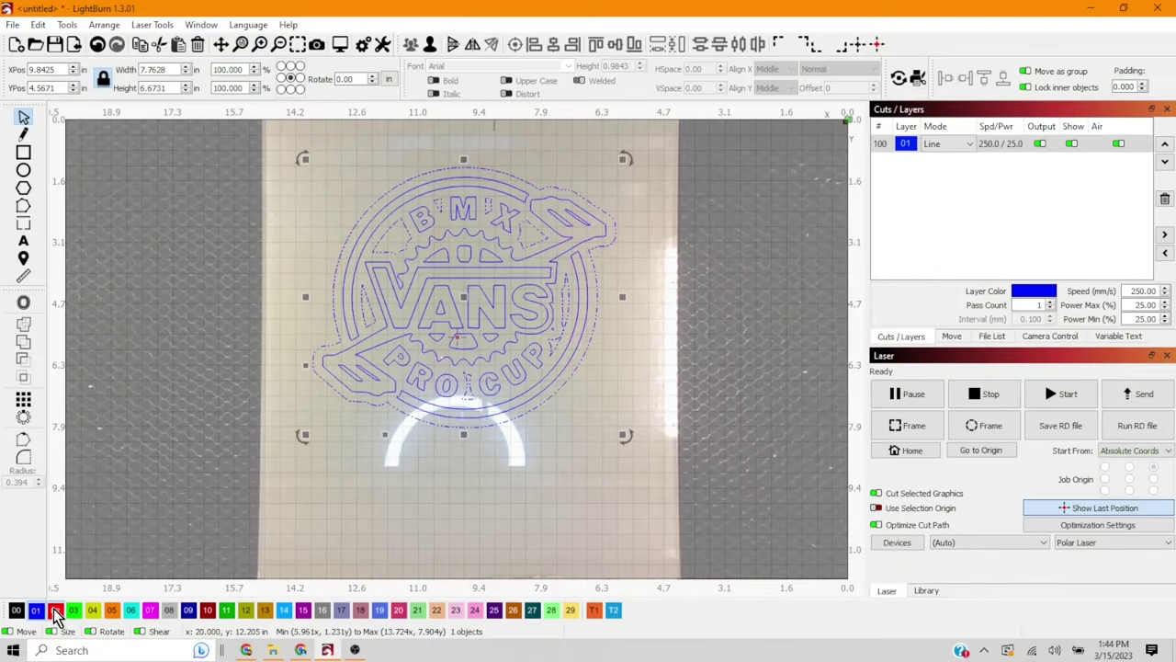
{"action": "left_click", "coordinate": [54, 610]}
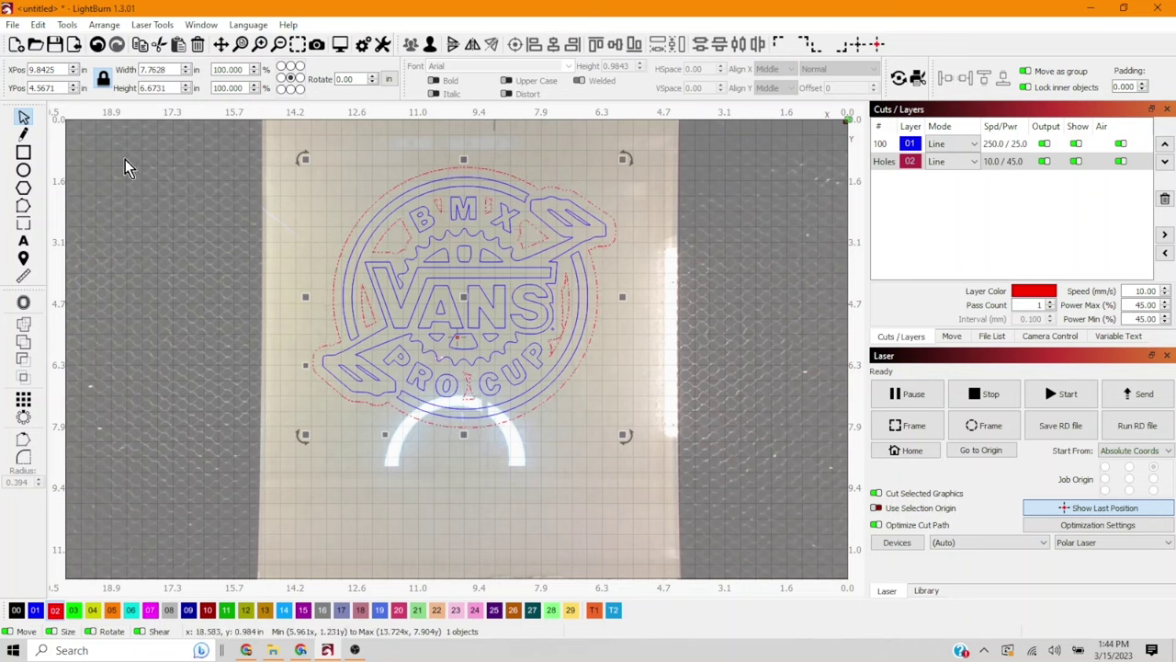
{"action": "left_click", "coordinate": [39, 24]}
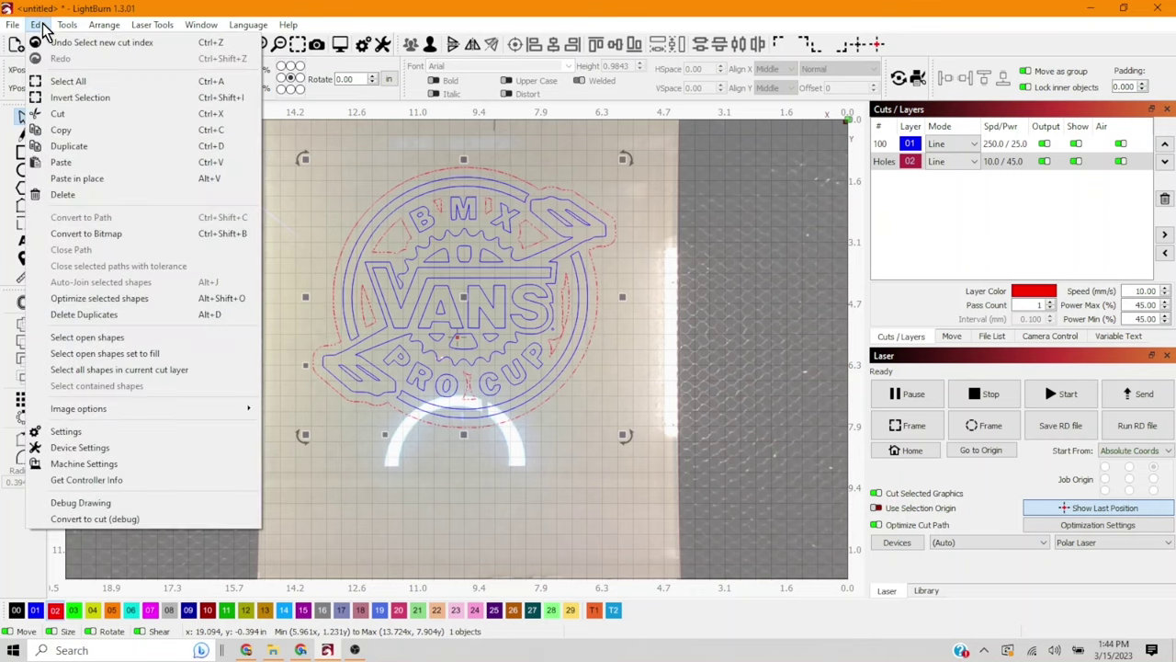
{"action": "mouse_move", "coordinate": [73, 29]}
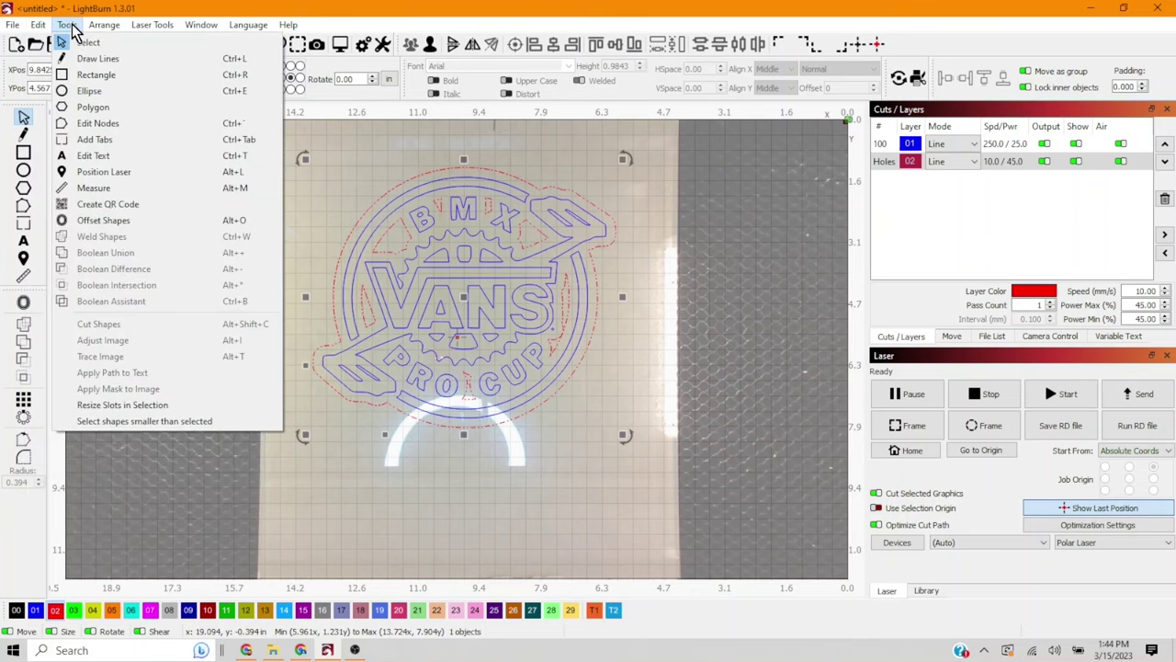
{"action": "mouse_move", "coordinate": [111, 31]}
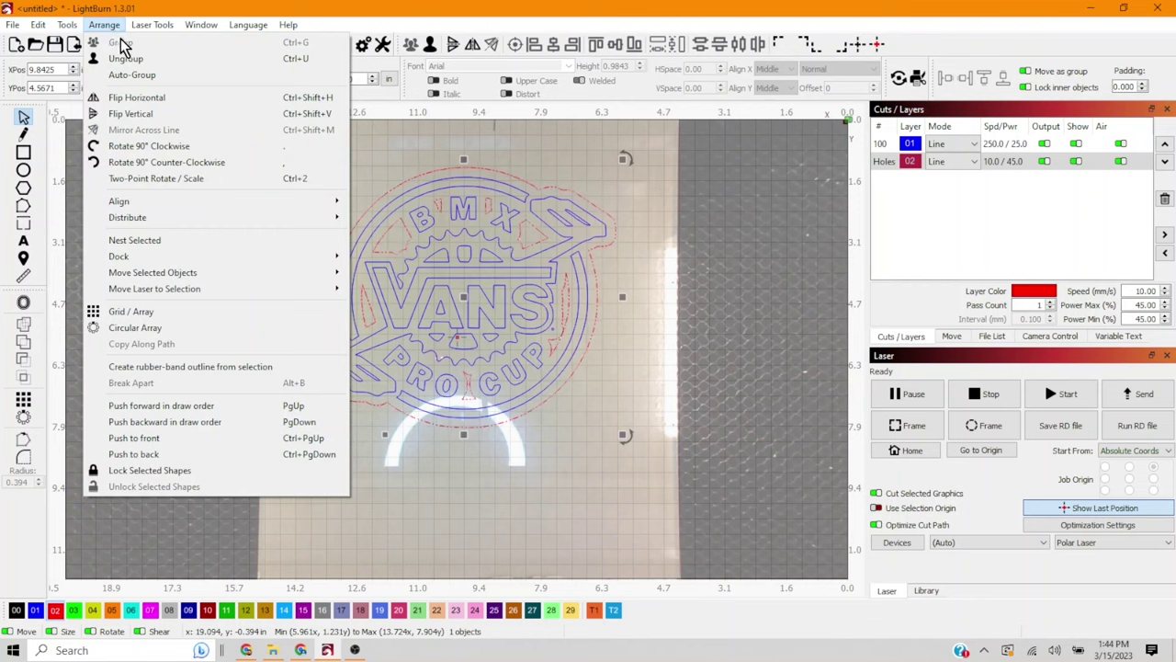
{"action": "left_click", "coordinate": [138, 58]}
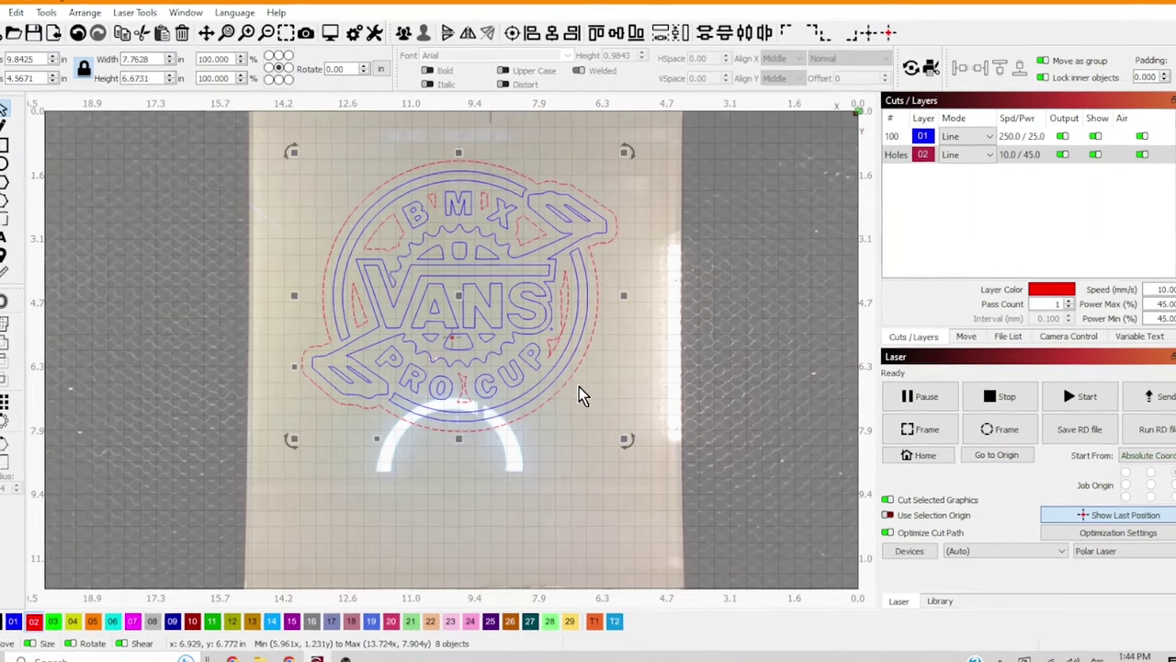
Select the seven stray red offset pieces inside the logo and remove them.
{"action": "left_click", "coordinate": [539, 256]}
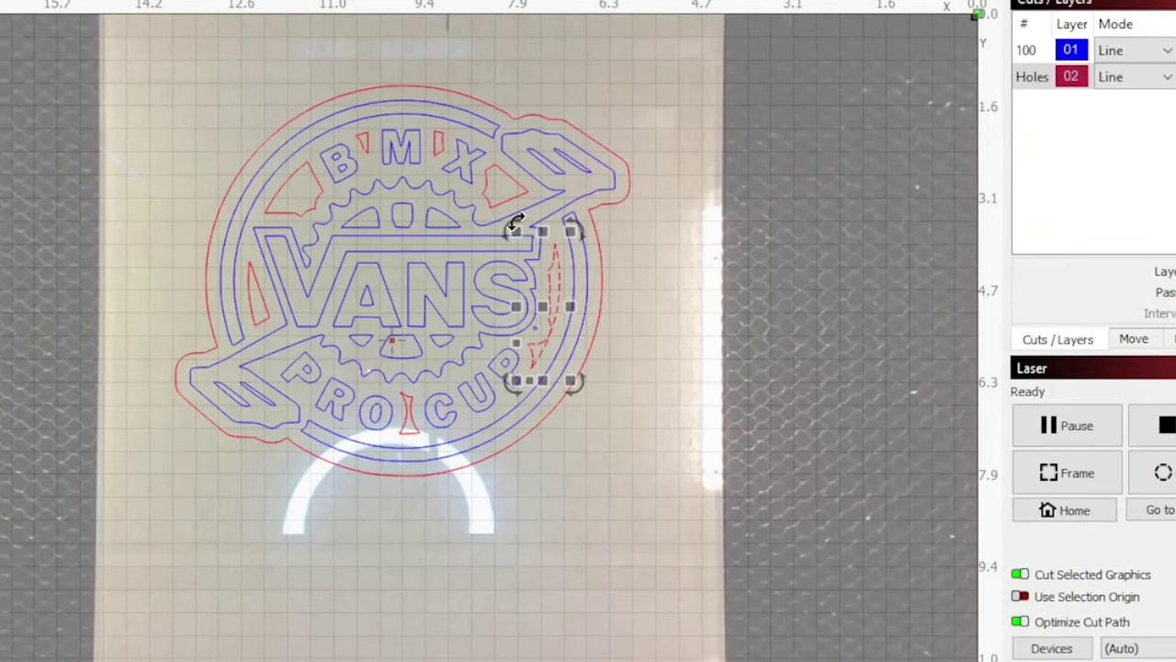
{"action": "left_click", "coordinate": [505, 191], "text": "shift"}
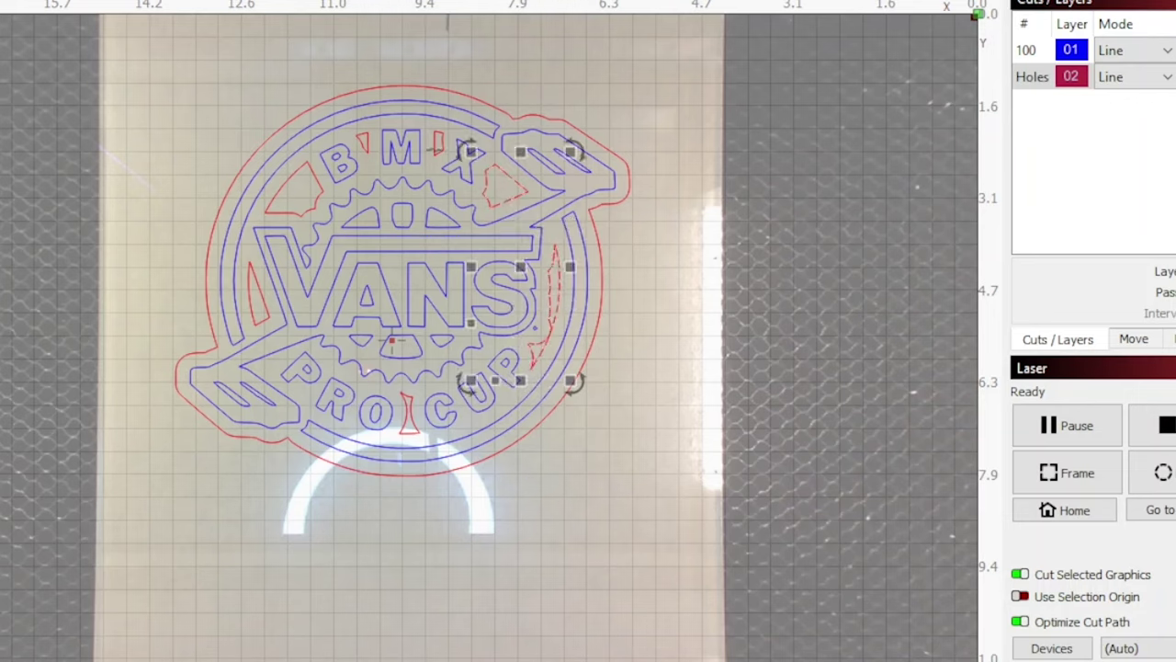
{"action": "left_click", "coordinate": [432, 151], "text": "shift"}
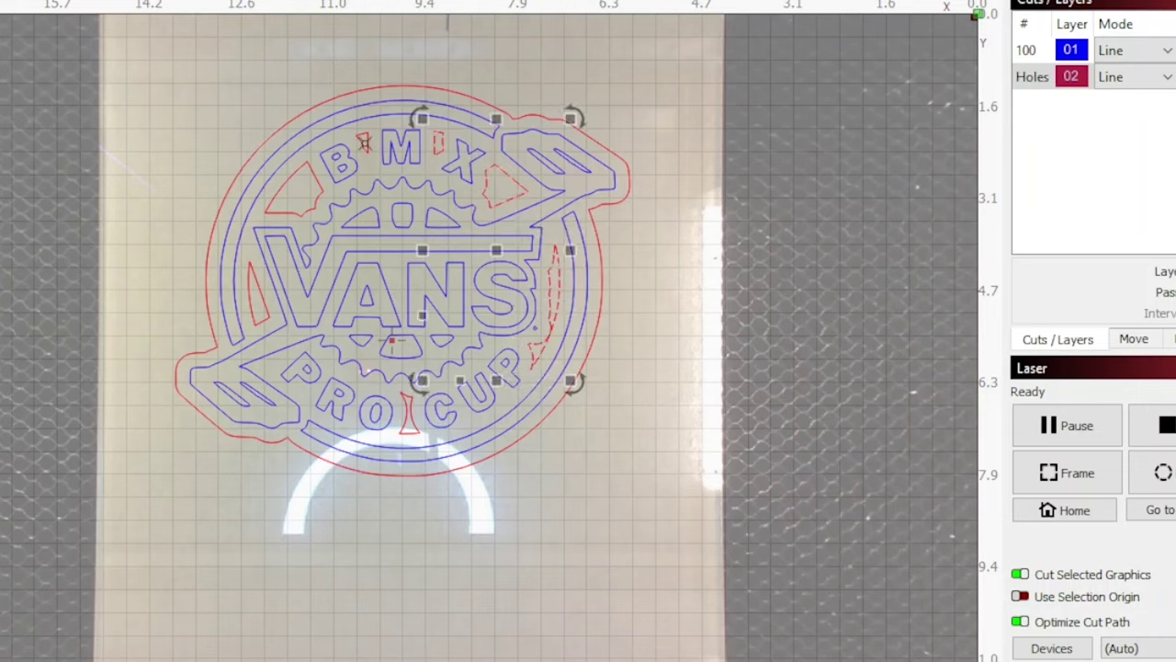
{"action": "left_click", "coordinate": [364, 143], "text": "shift"}
{"action": "left_click", "coordinate": [262, 285], "text": "shift"}
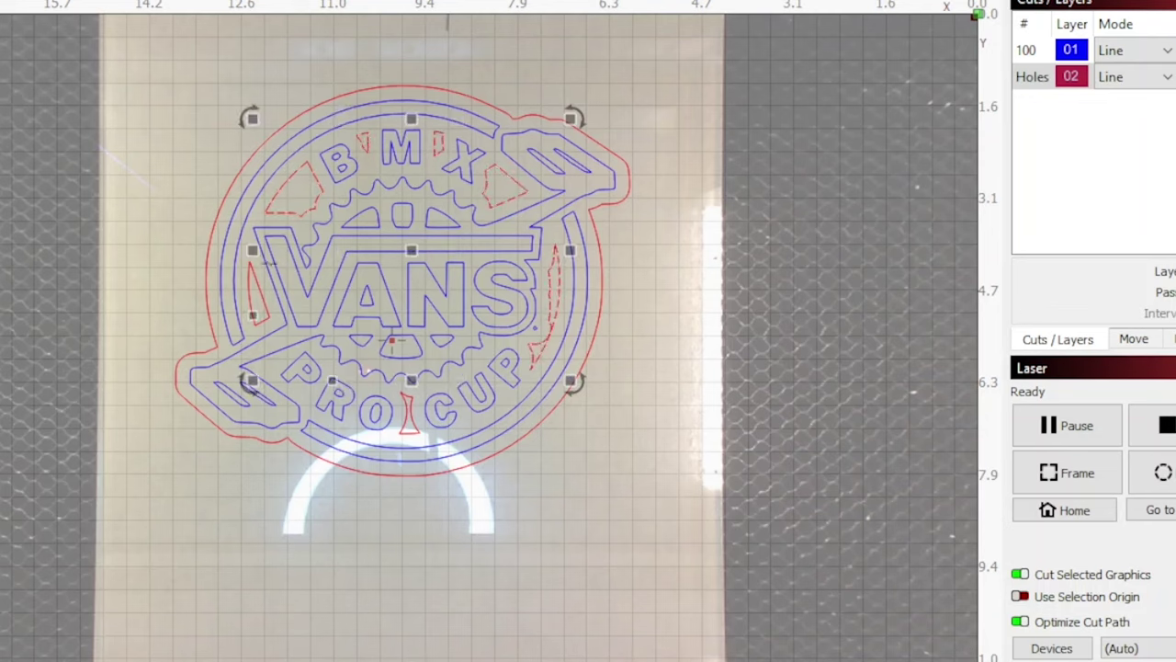
{"action": "left_click", "coordinate": [226, 377], "text": "shift"}
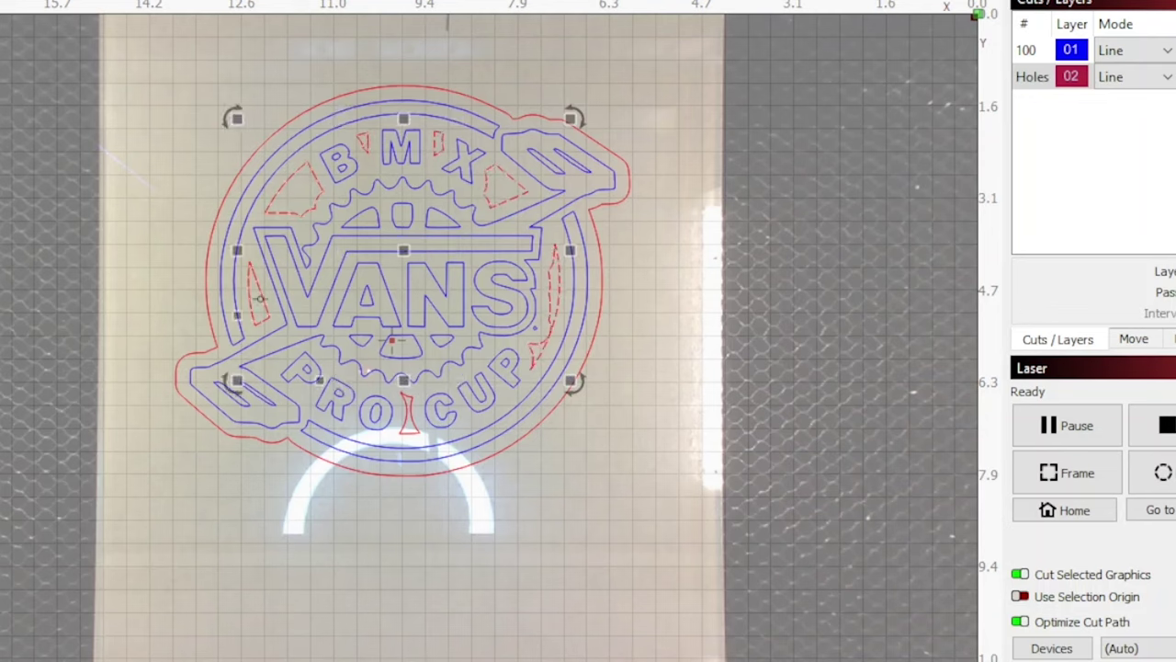
{"action": "left_click", "coordinate": [410, 416], "text": "shift"}
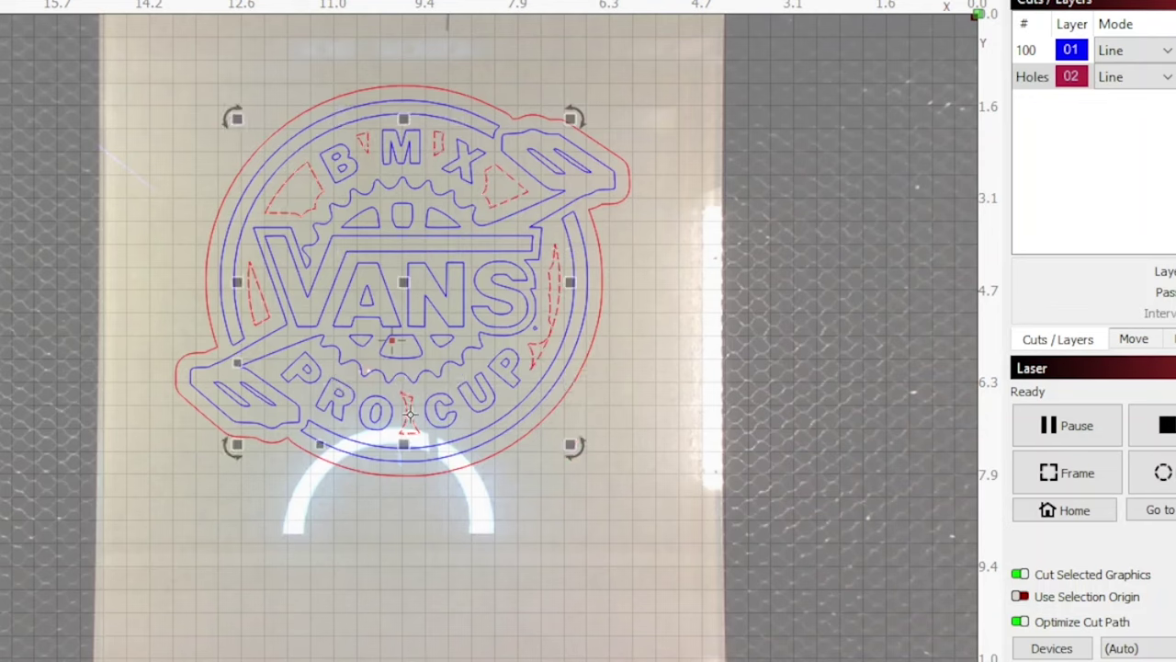
{"action": "key", "text": "Escape"}
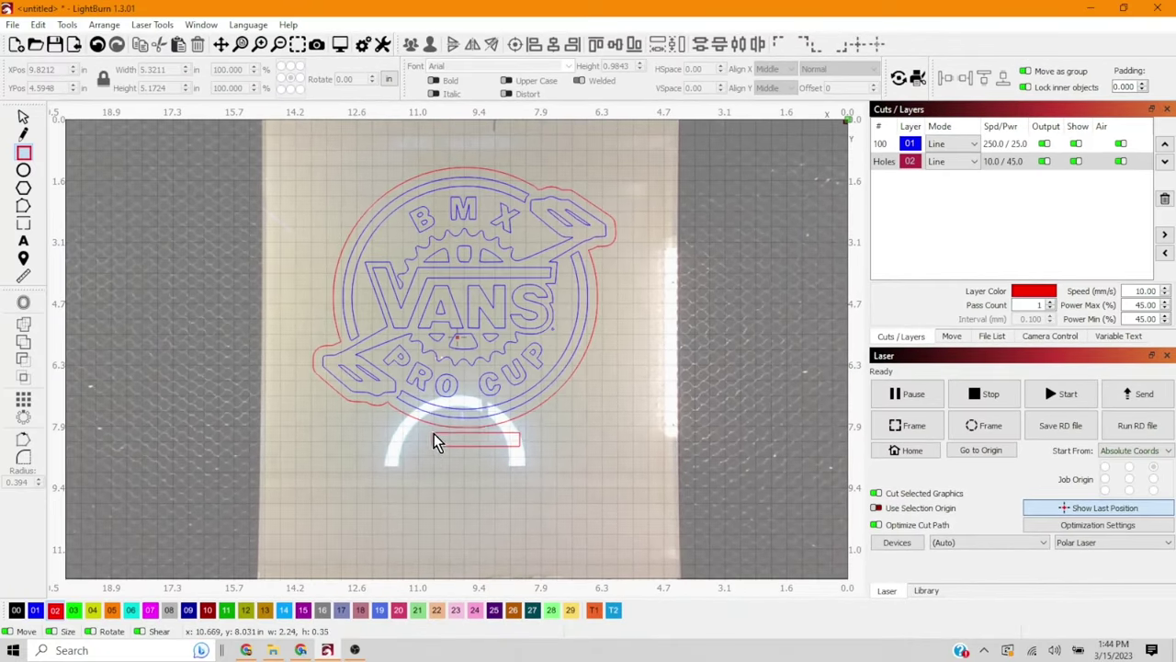
Make the red rectangle tab 3.125 in wide and reselect it for resizing.
{"action": "left_click", "coordinate": [419, 432]}
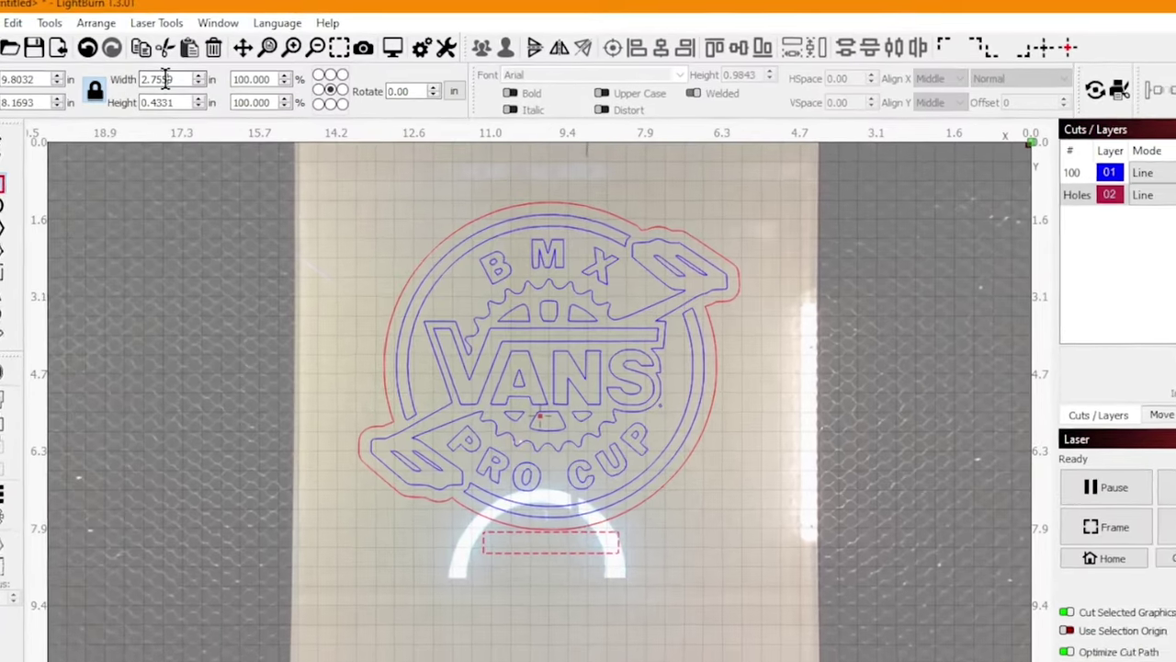
{"action": "double_click", "coordinate": [165, 79]}
{"action": "type", "text": "3."}
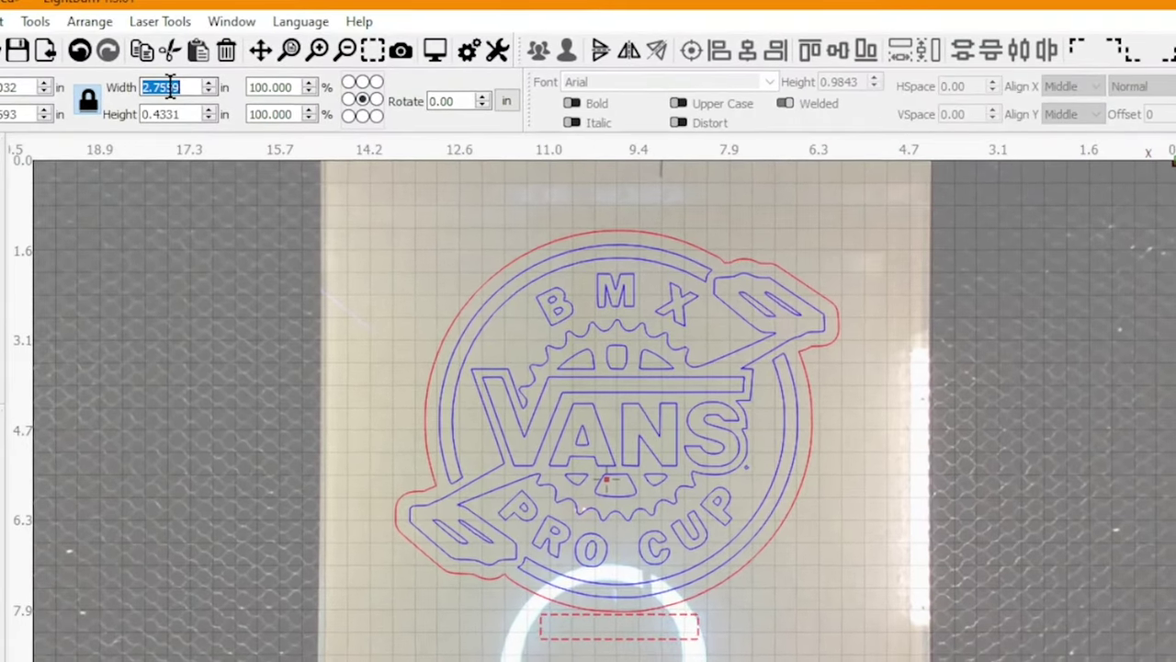
{"action": "type", "text": "125"}
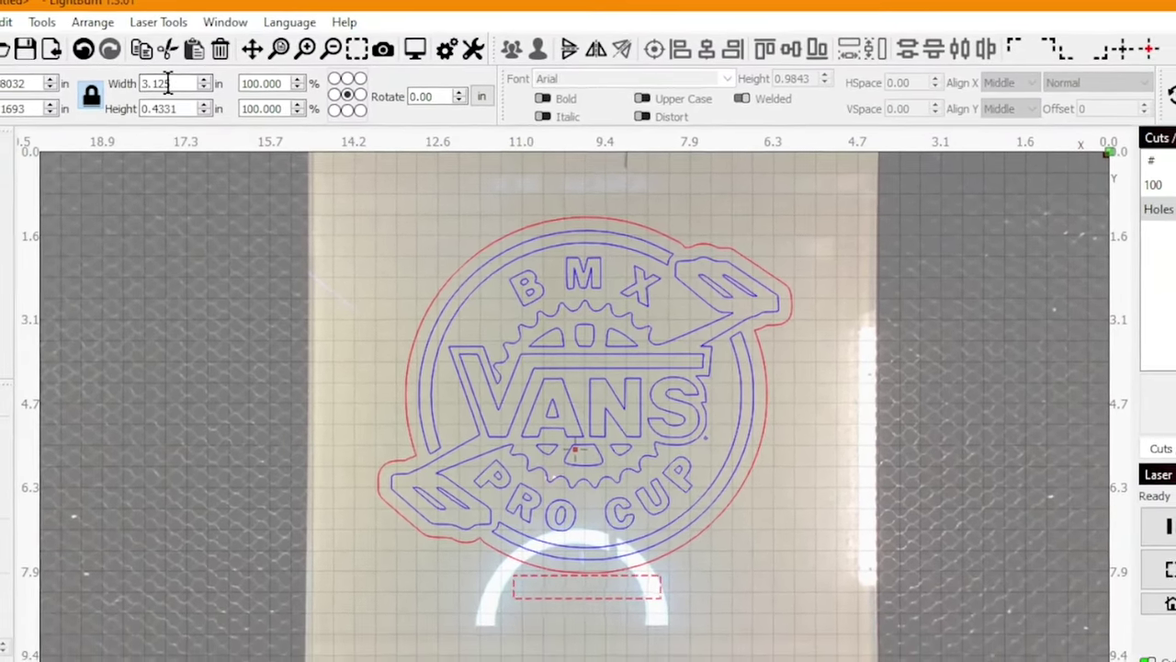
{"action": "key", "text": "Return"}
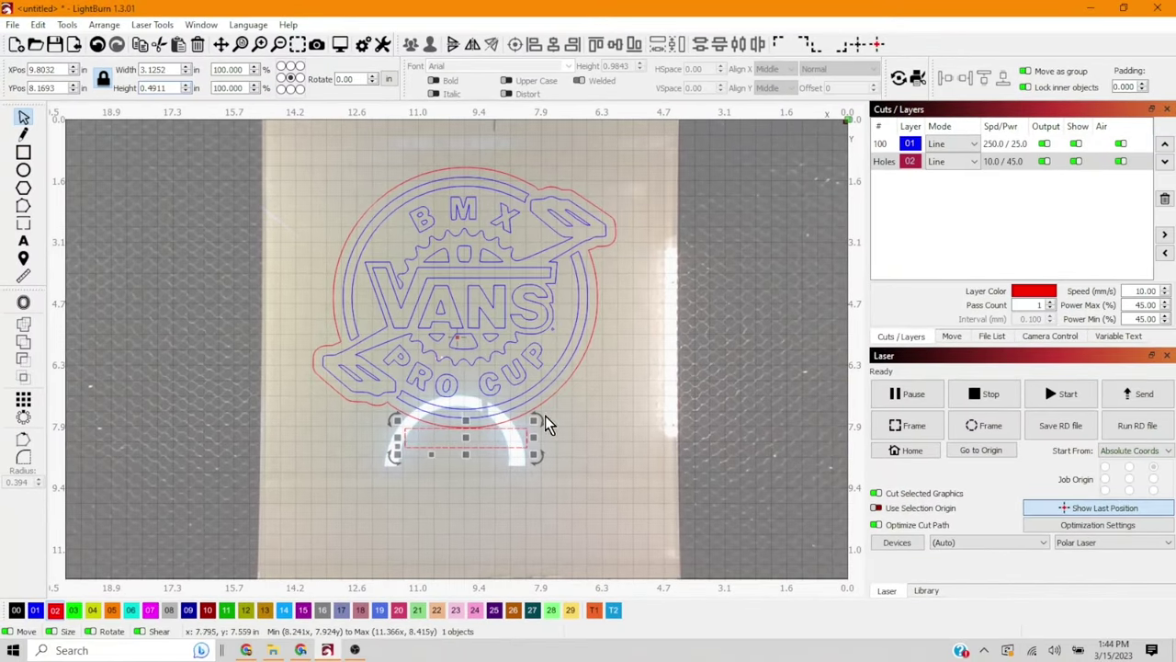
{"action": "left_click", "coordinate": [538, 457]}
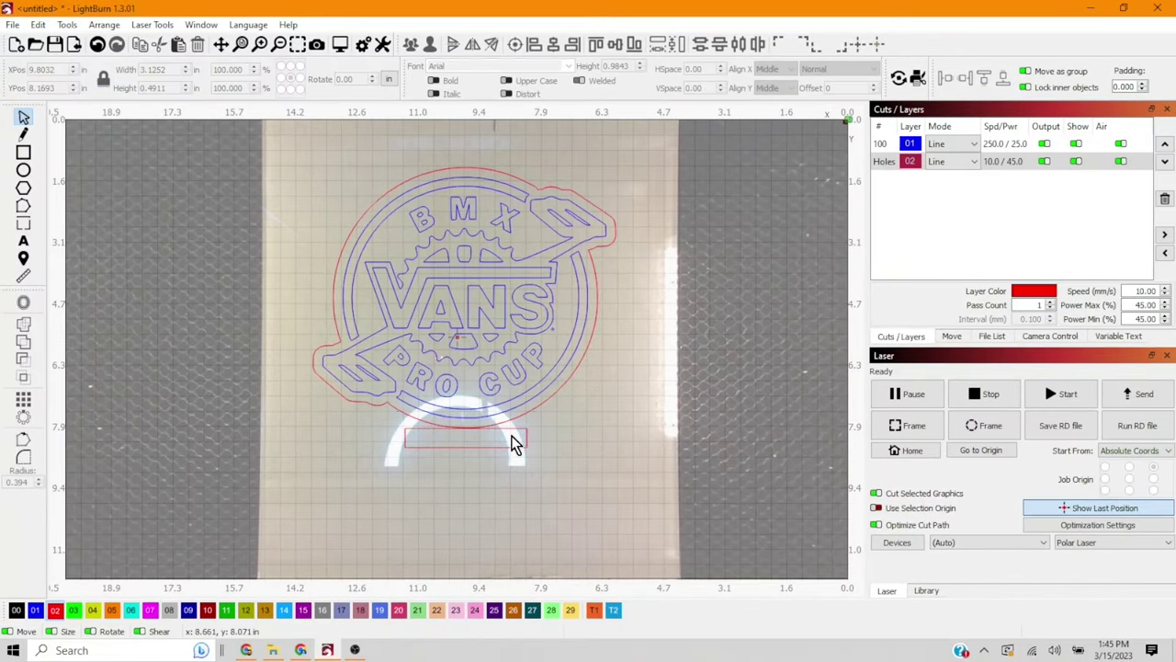
{"action": "left_click", "coordinate": [508, 435]}
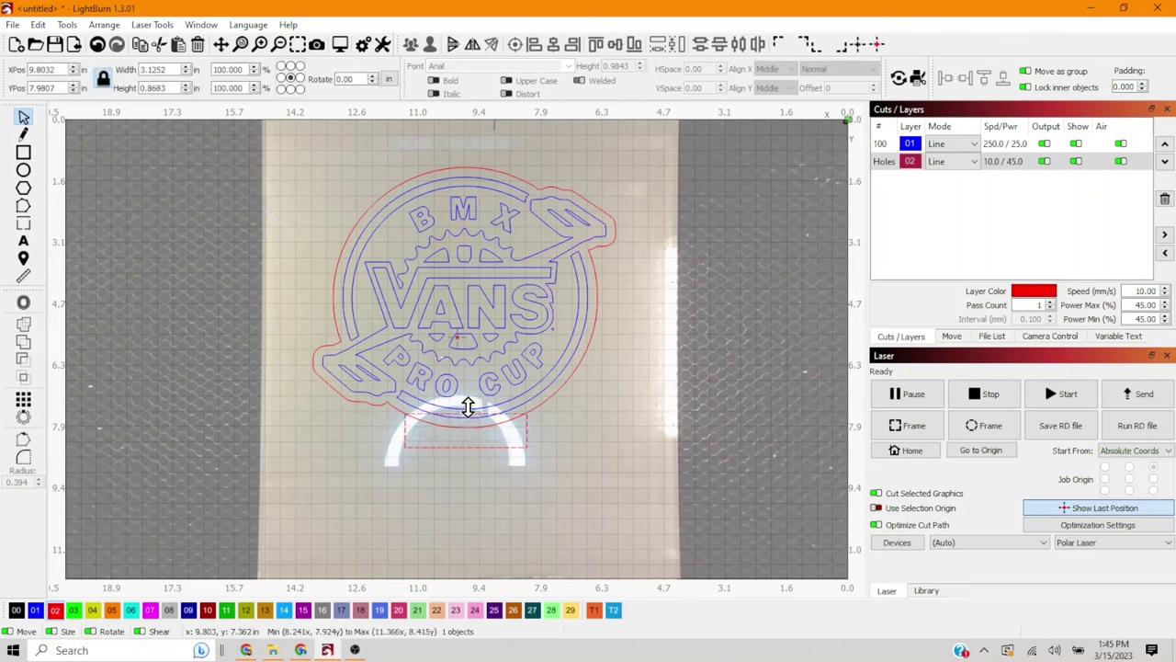
Weld the red rectangle to the VANS logo's red outline, forming one cut outline with a bottom tab.
{"action": "left_click", "coordinate": [523, 474]}
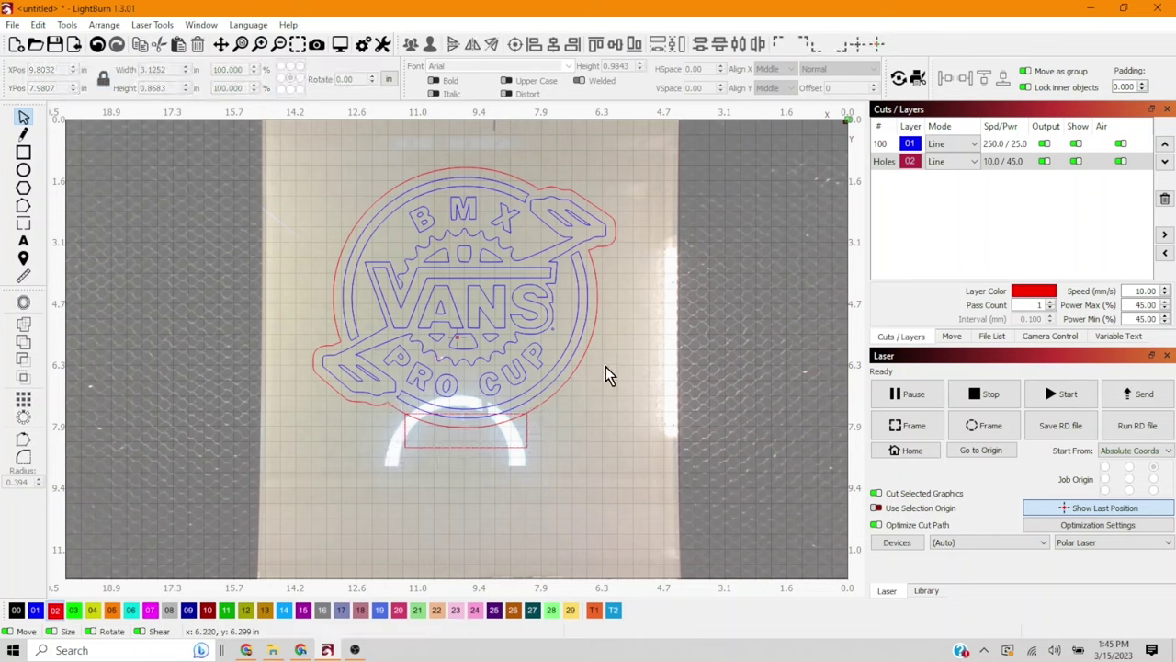
{"action": "left_click", "coordinate": [540, 300]}
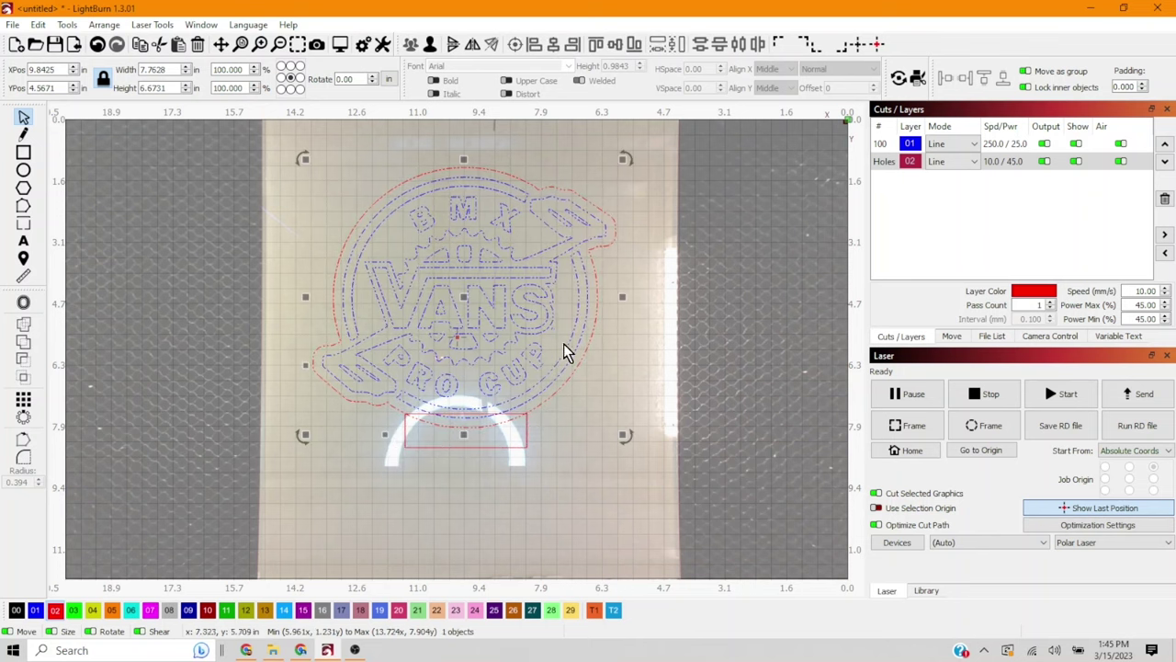
{"action": "left_click", "coordinate": [522, 477]}
{"action": "key", "text": "ctrl+a"}
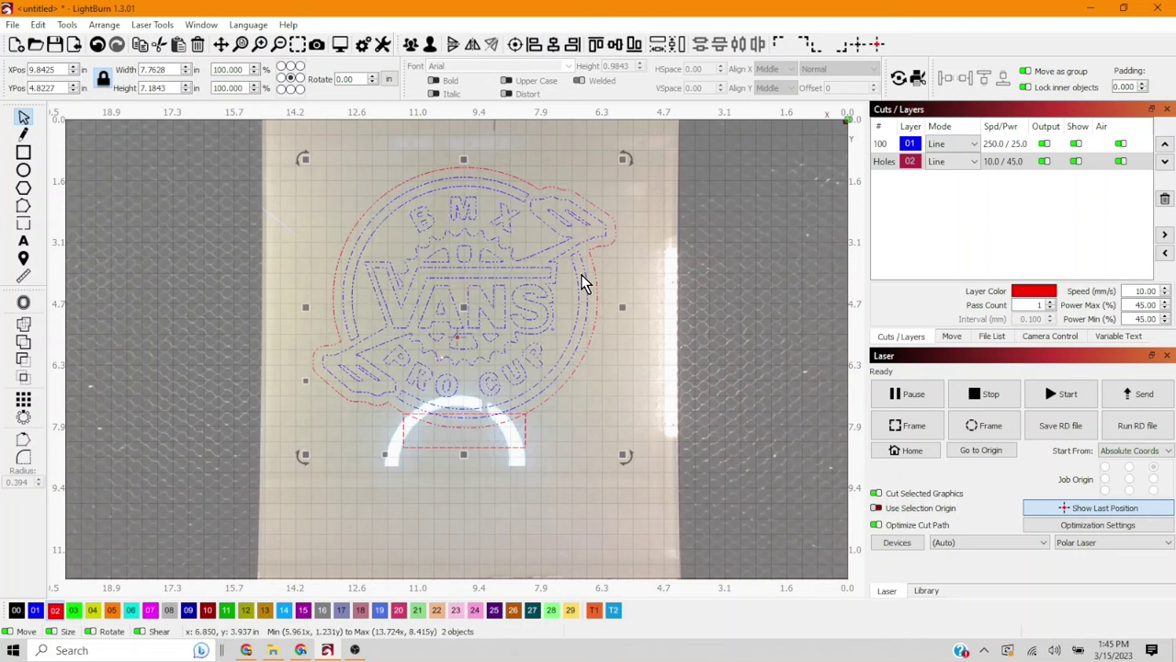
{"action": "left_click", "coordinate": [585, 398]}
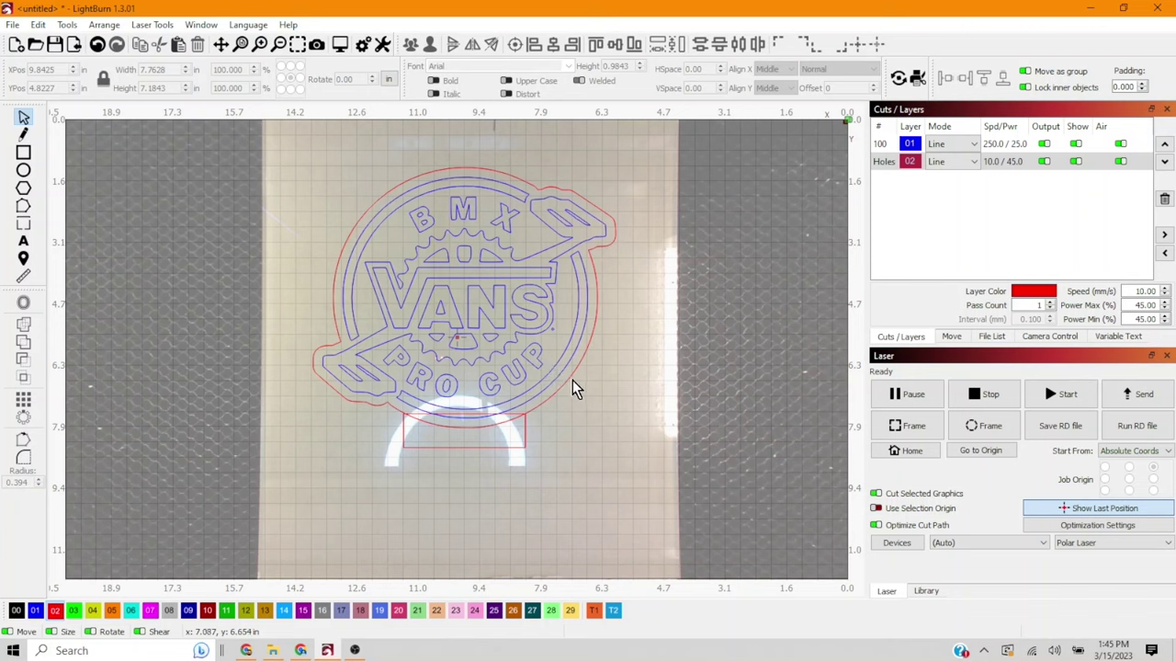
{"action": "left_click", "coordinate": [573, 380]}
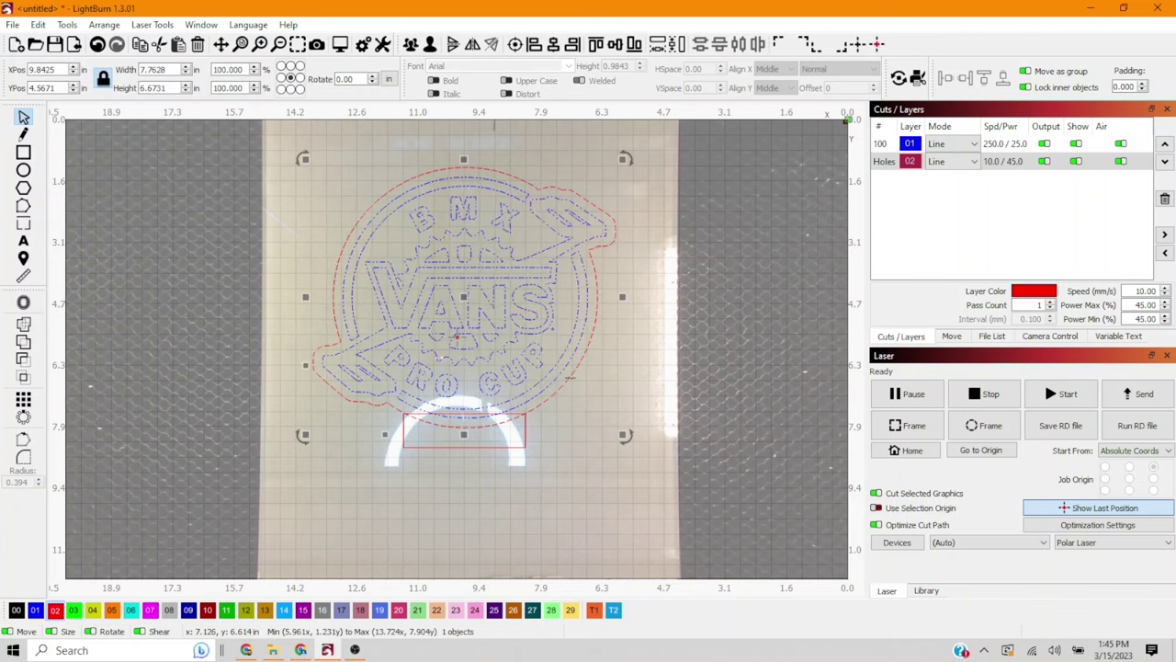
{"action": "left_click", "coordinate": [590, 413]}
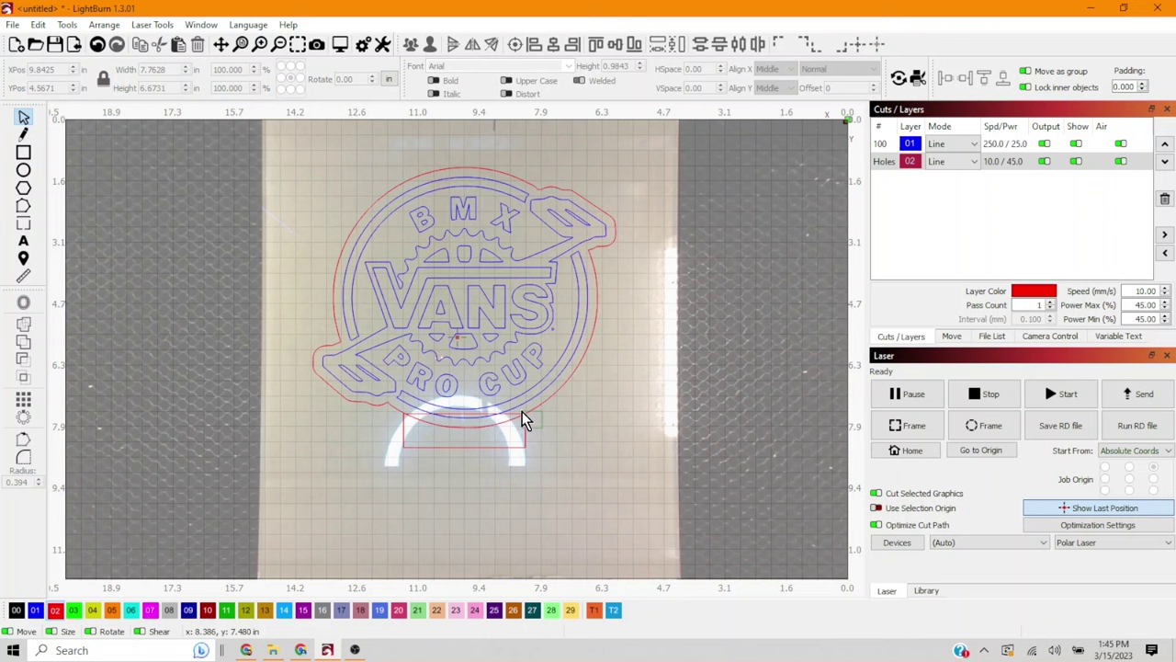
{"action": "key", "text": "ctrl+a"}
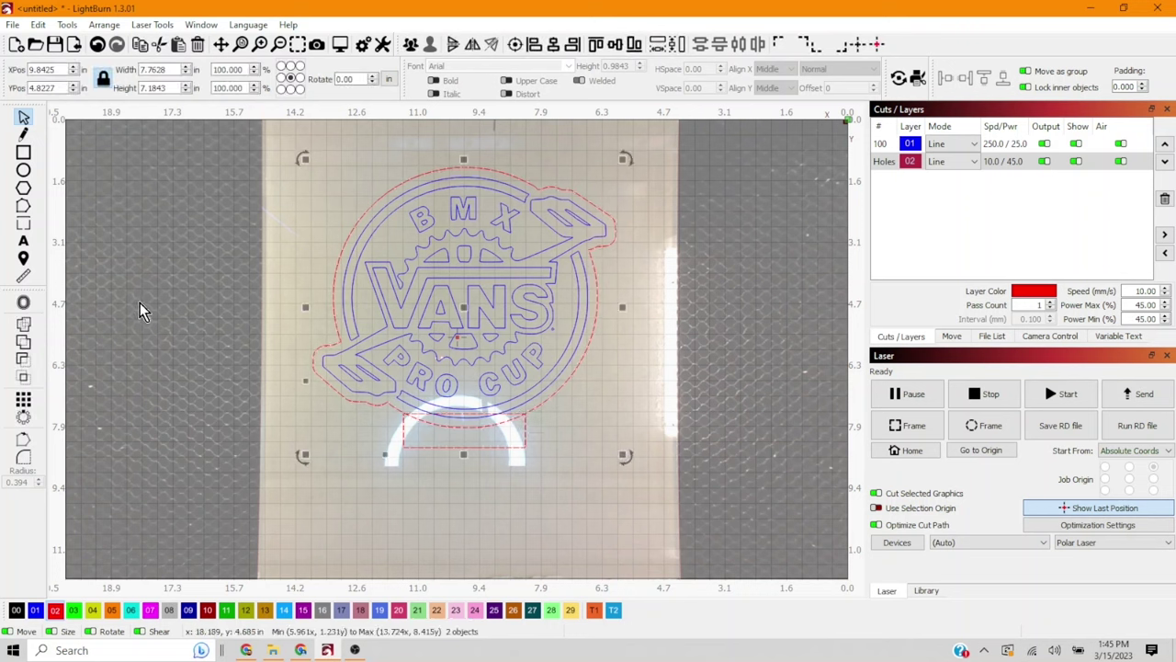
{"action": "left_click", "coordinate": [25, 327]}
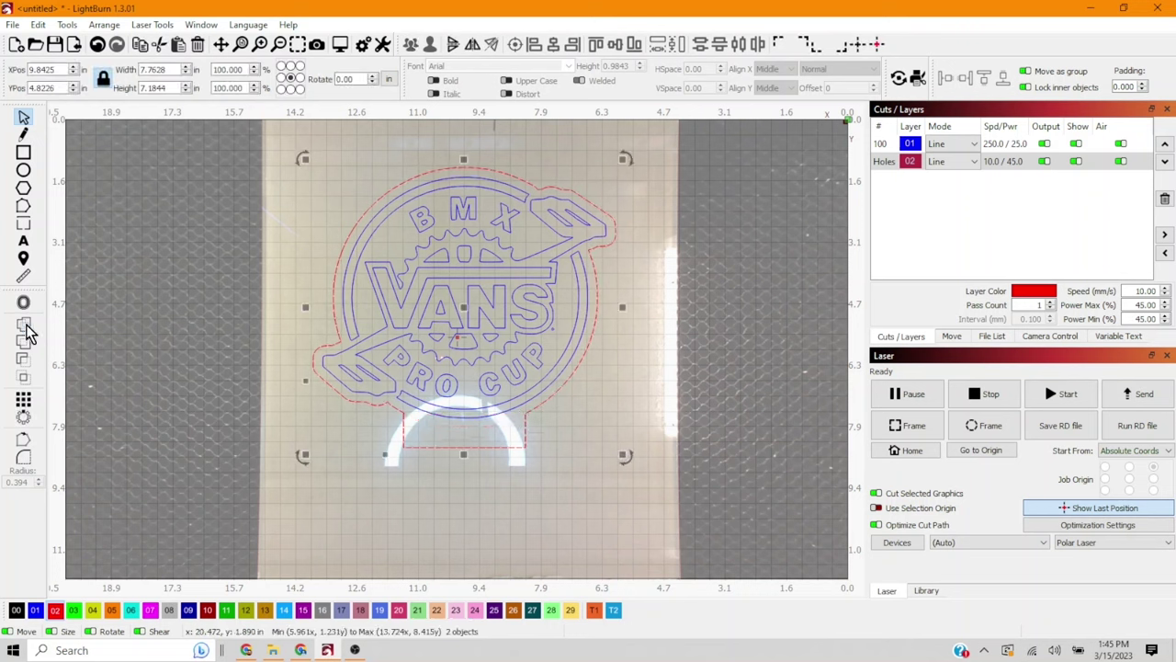
{"action": "left_click", "coordinate": [438, 503]}
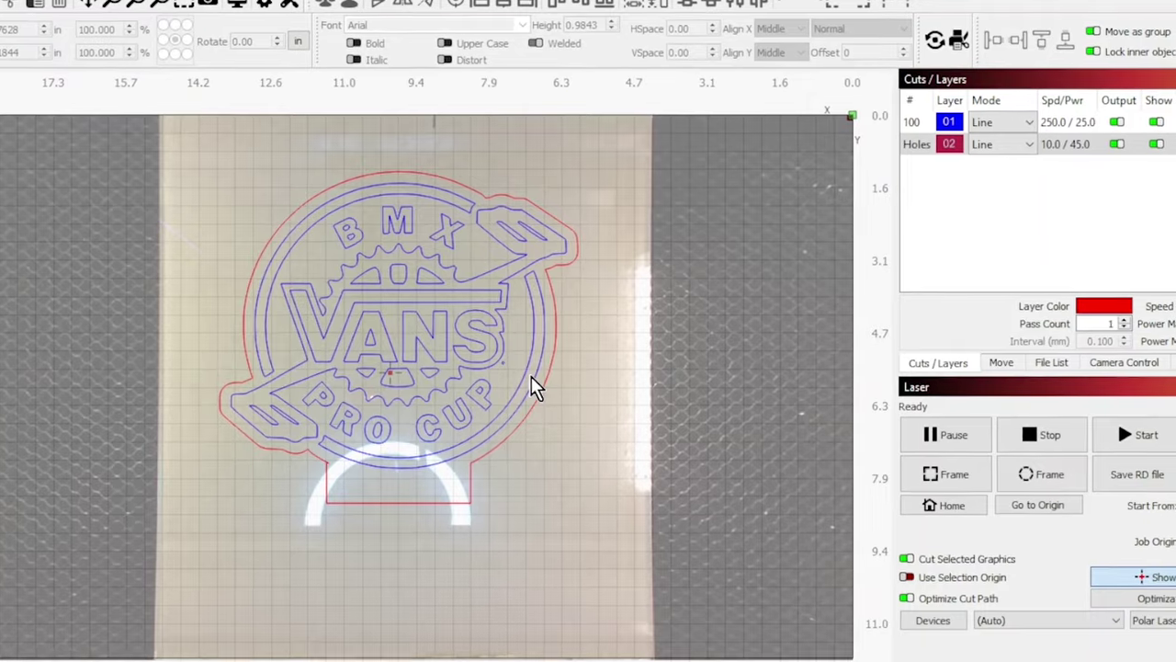
Set blue layer 01 to Fill mode at 150 mm/s speed and 22.5% max power.
{"action": "double_click", "coordinate": [1061, 121]}
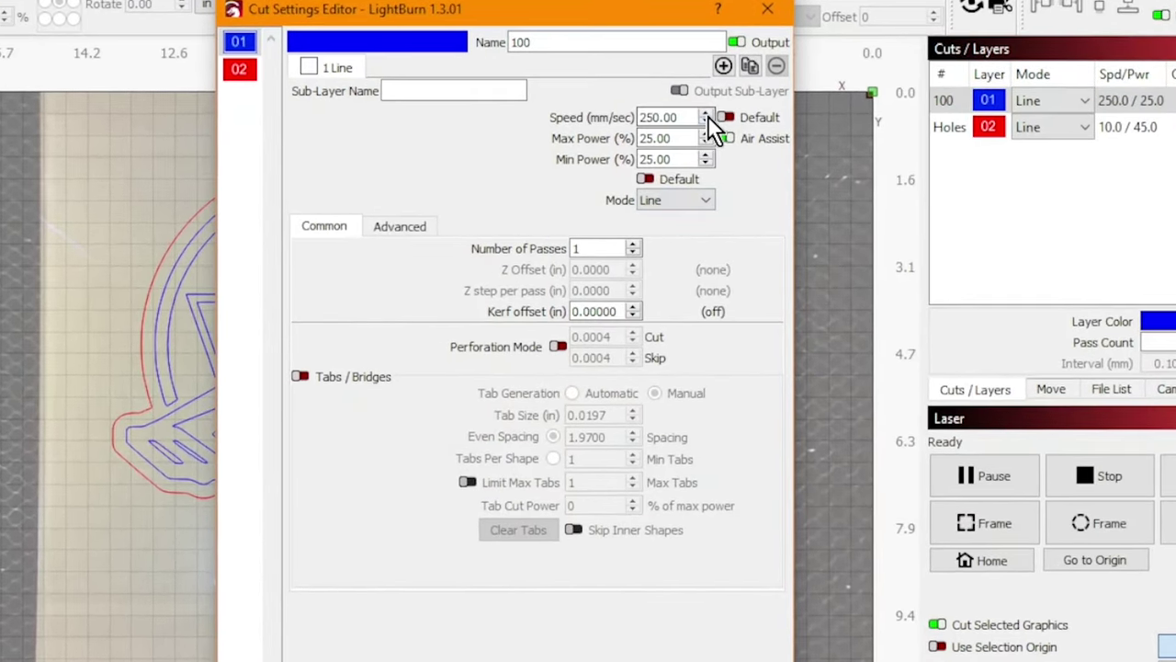
{"action": "left_click_drag", "start_coordinate": [699, 118], "coordinate": [560, 111]}
{"action": "type", "text": "150"}
{"action": "left_click", "coordinate": [706, 142]}
{"action": "left_click", "coordinate": [706, 199]}
{"action": "left_click", "coordinate": [696, 233]}
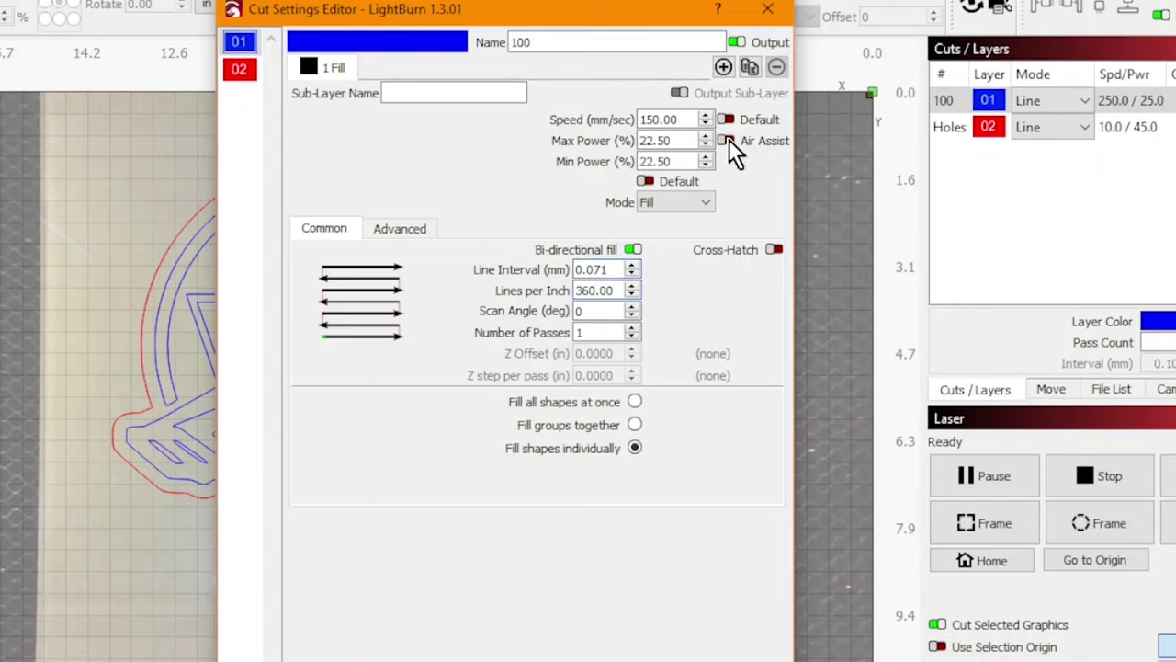
{"action": "left_click", "coordinate": [241, 71]}
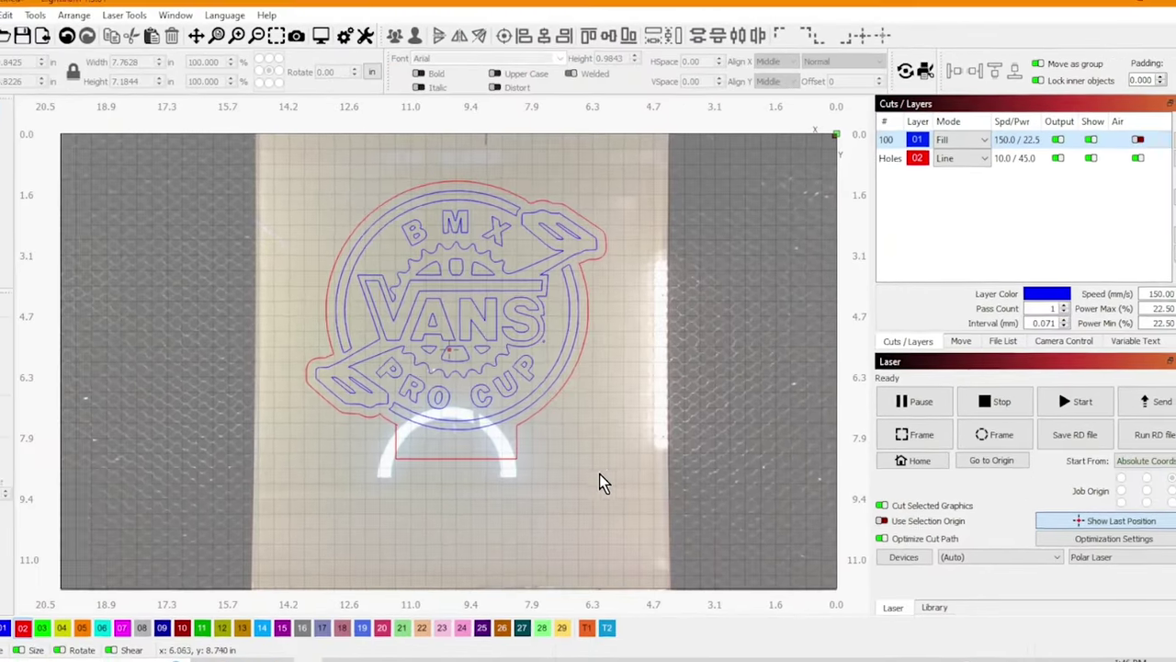
Move the whole logo design up and to the right on the bed.
{"action": "left_click_drag", "start_coordinate": [603, 465], "coordinate": [308, 174]}
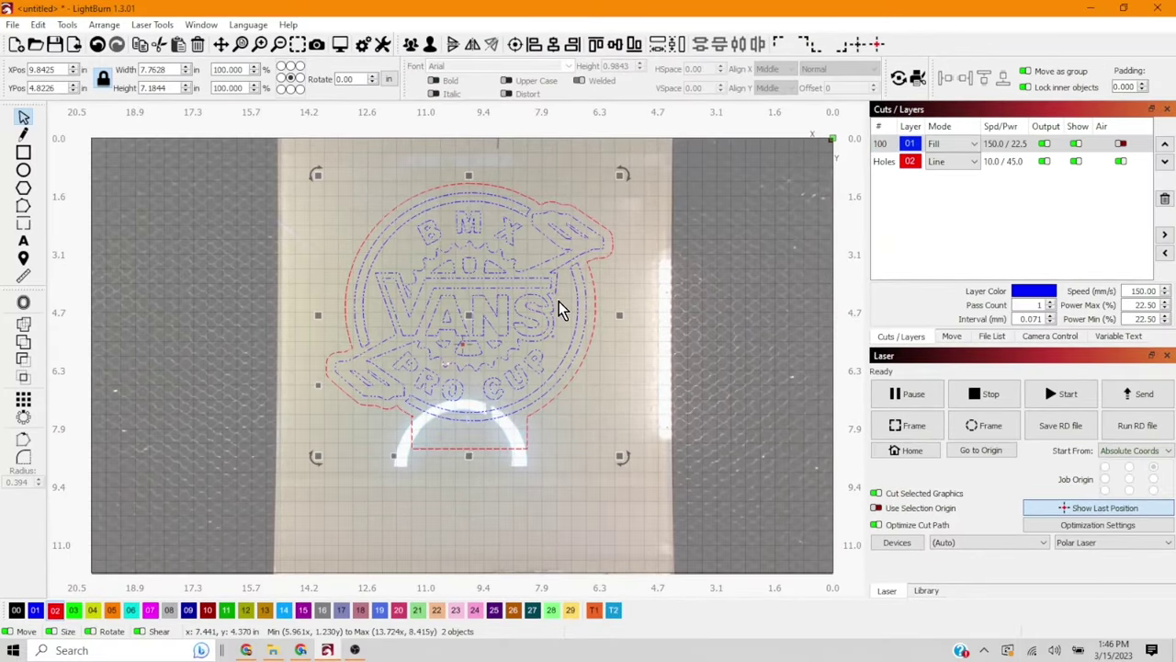
{"action": "left_click_drag", "start_coordinate": [473, 315], "coordinate": [524, 271]}
{"action": "scroll", "coordinate": [577, 409], "scroll_direction": "down", "scroll_amount": 1}
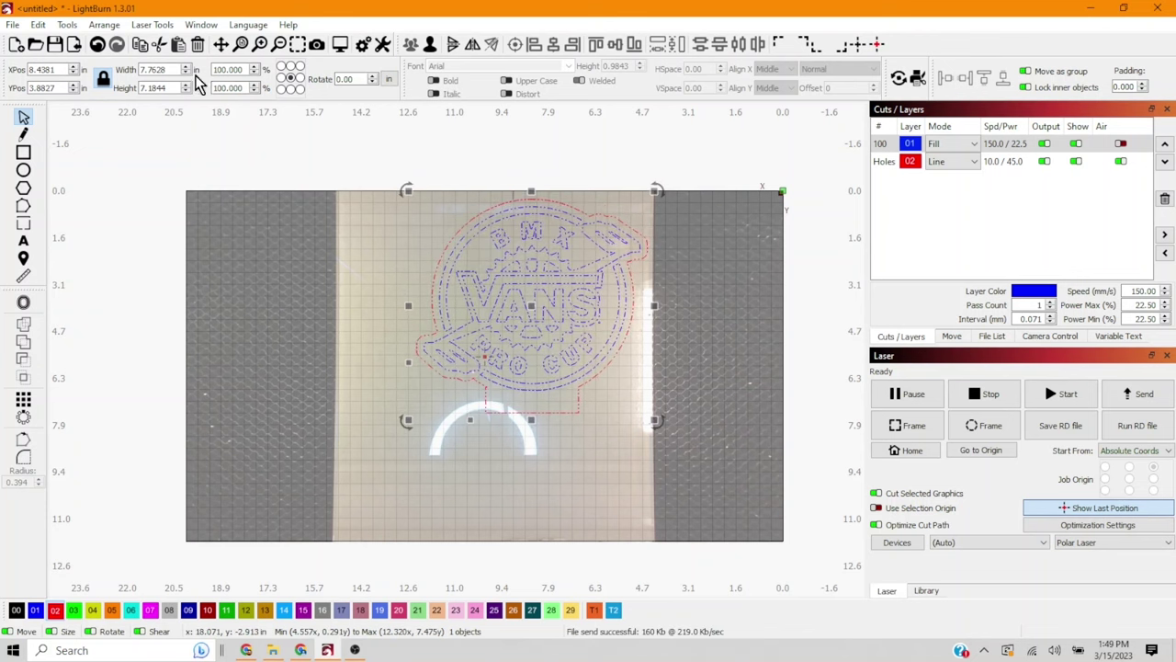
Flip the logo design horizontally and nudge it into its final position.
{"action": "left_click", "coordinate": [106, 25]}
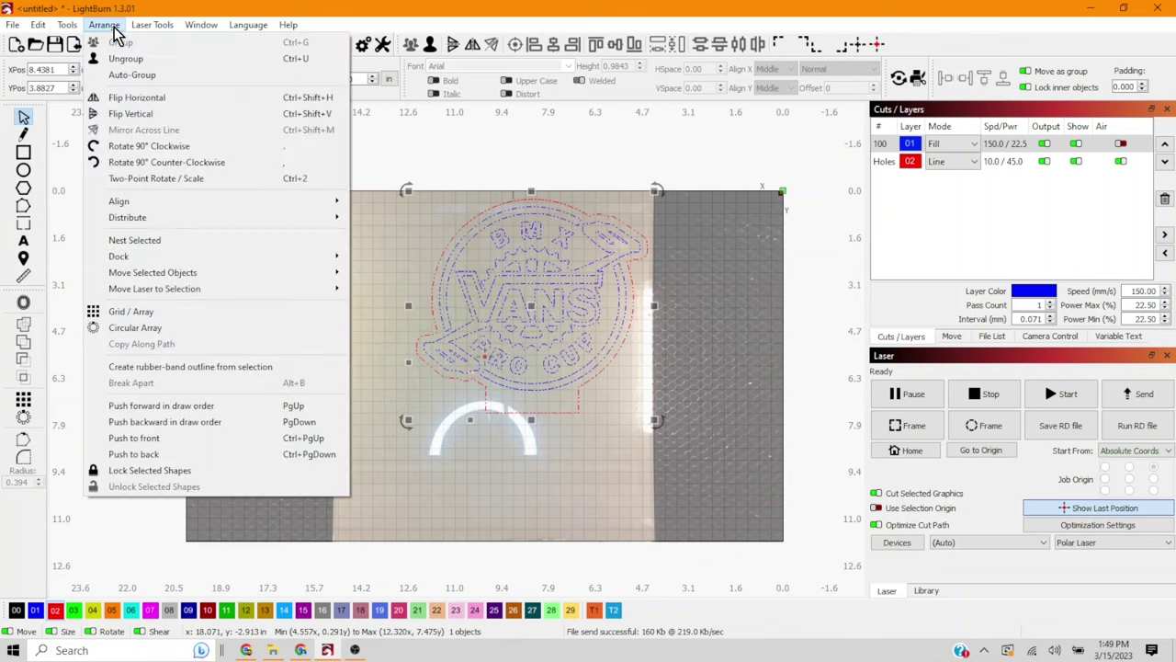
{"action": "left_click", "coordinate": [139, 102]}
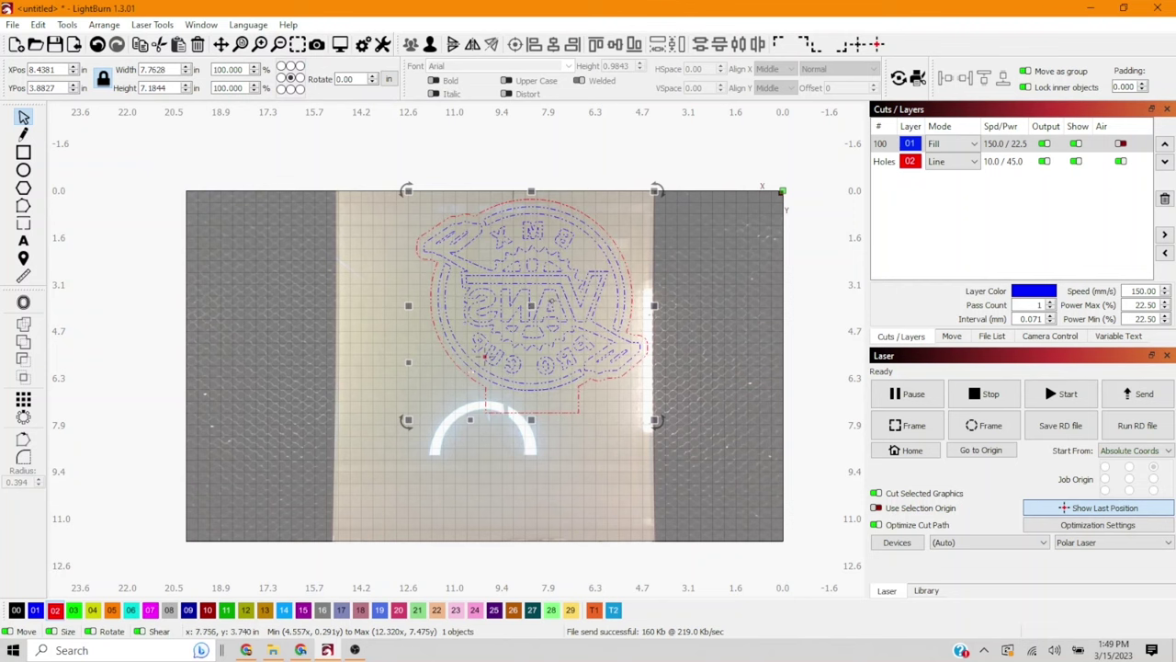
{"action": "left_click_drag", "start_coordinate": [534, 307], "coordinate": [537, 308]}
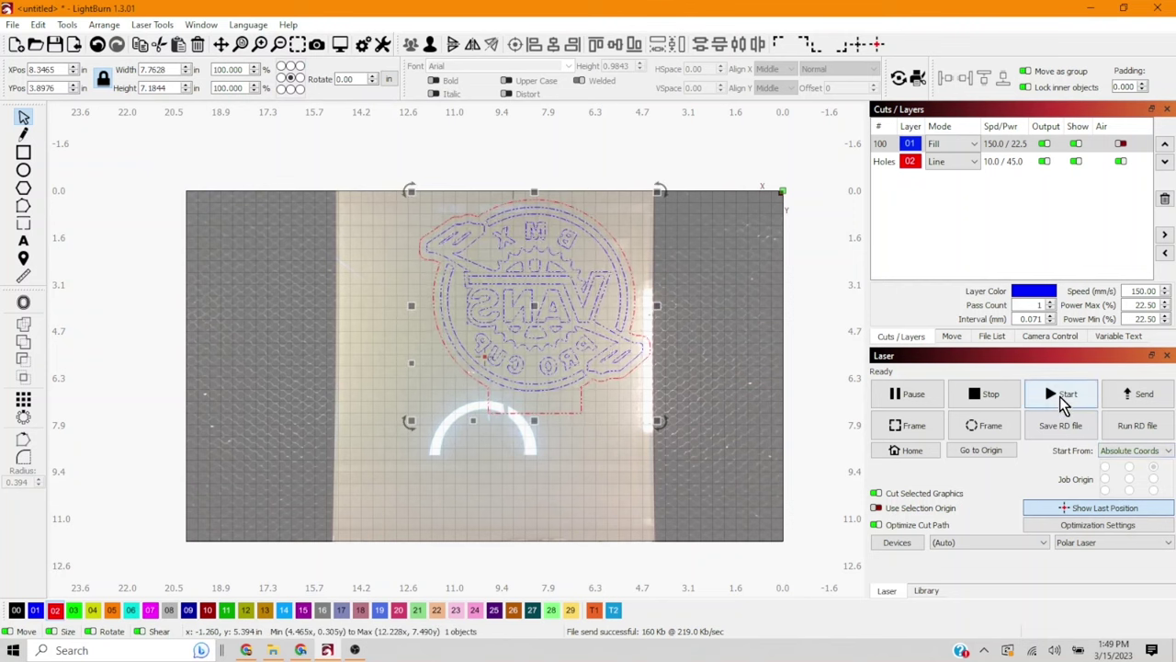
Send the mirrored VANS logo job to the laser and start it.
{"action": "left_click", "coordinate": [1063, 397]}
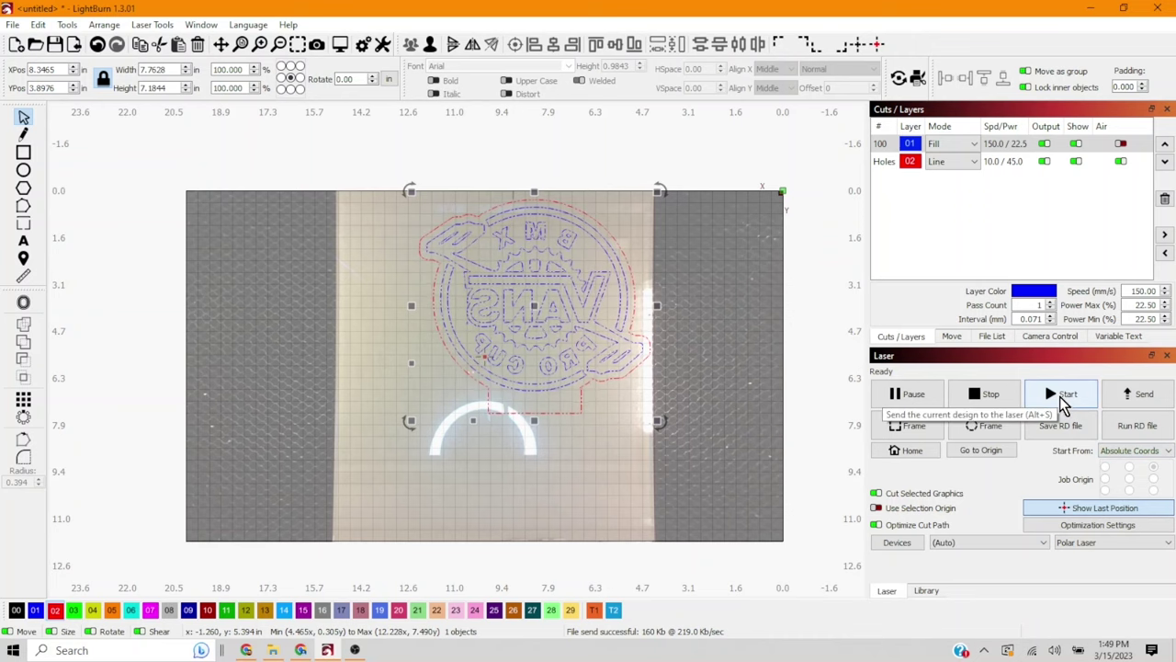